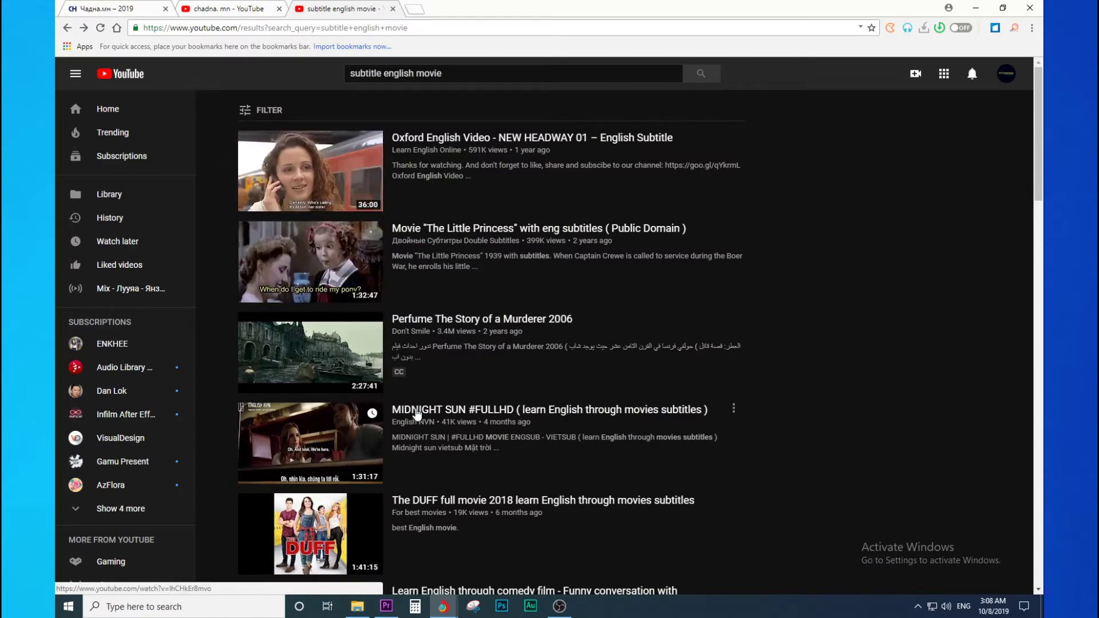
Scroll the 'subtitle english movie' results and open The Little Princess with English subtitles.
scroll(537, 388, "down", 2)
scroll(533, 392, "down", 1)
scroll(522, 402, "down", 3)
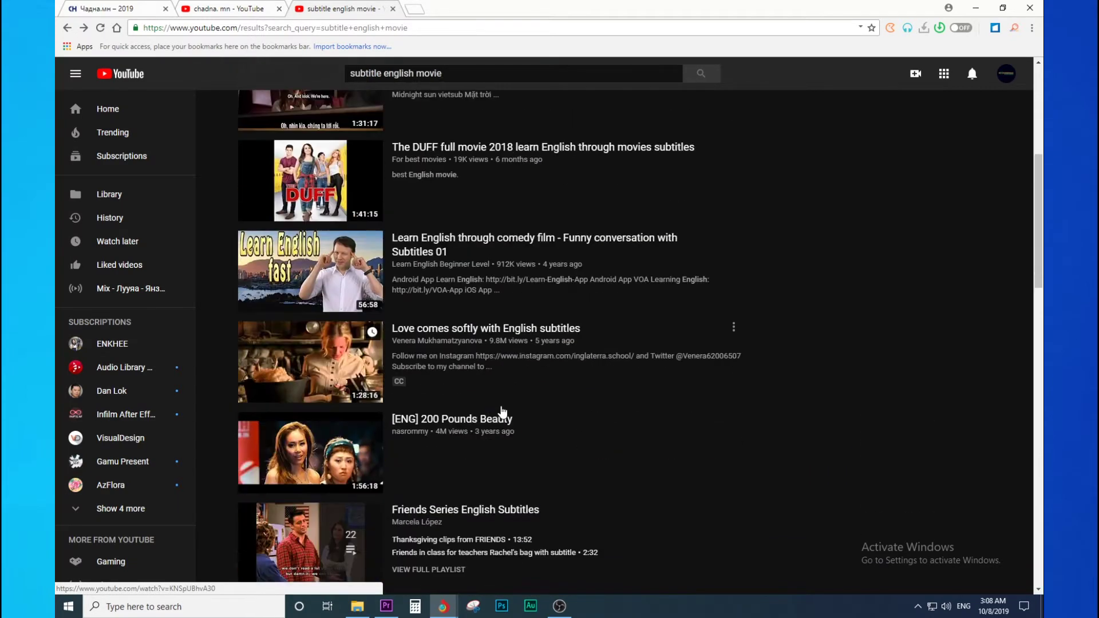
scroll(530, 375, "down", 4)
scroll(421, 290, "up", 5)
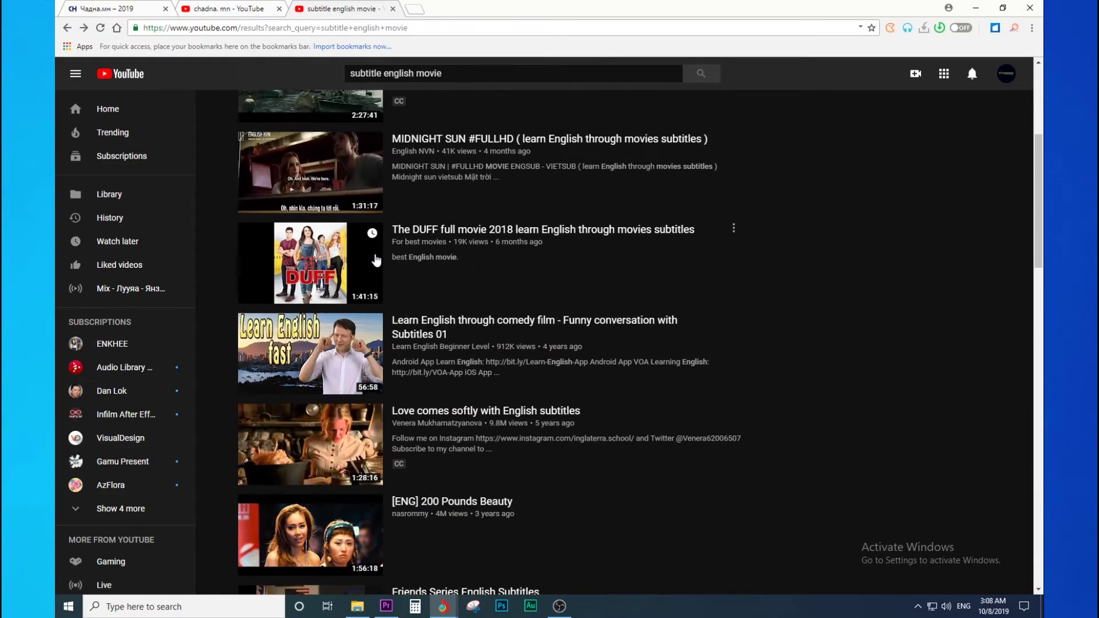
scroll(330, 276, "up", 5)
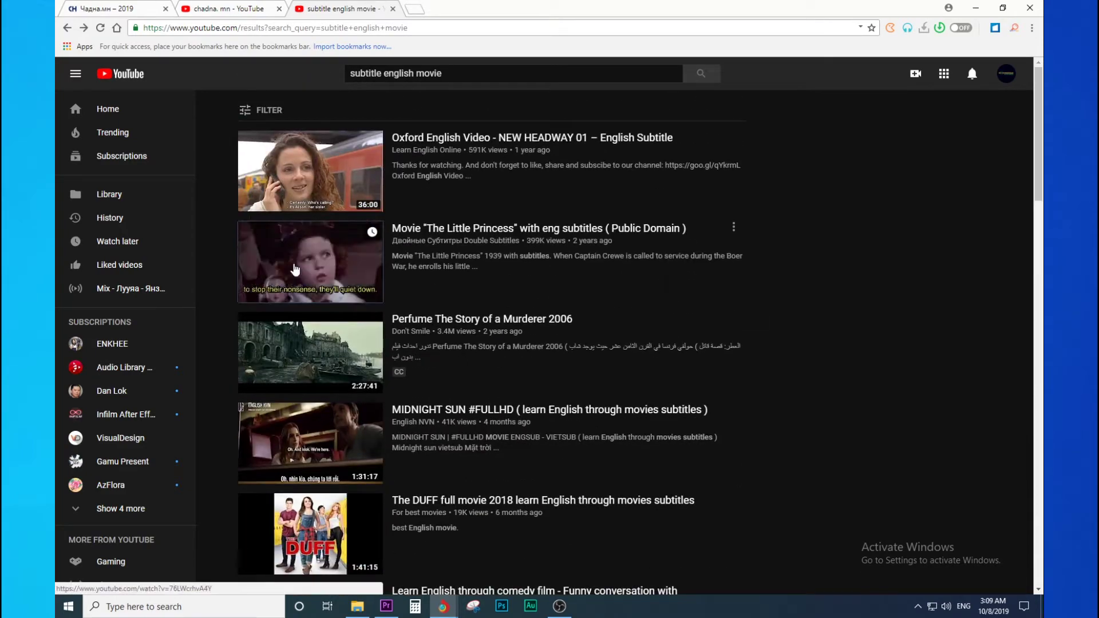
left_click(321, 280)
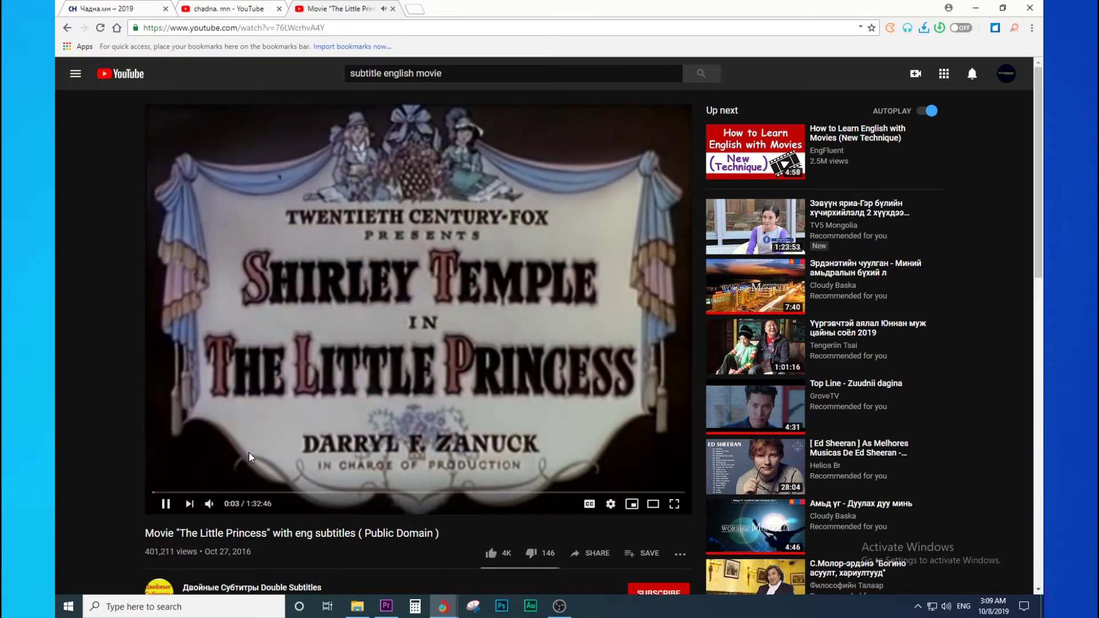
Jump The Little Princess to about 5:02 to show its subtitles, then switch to Premiere Pro.
scroll(248, 452, "down", 2)
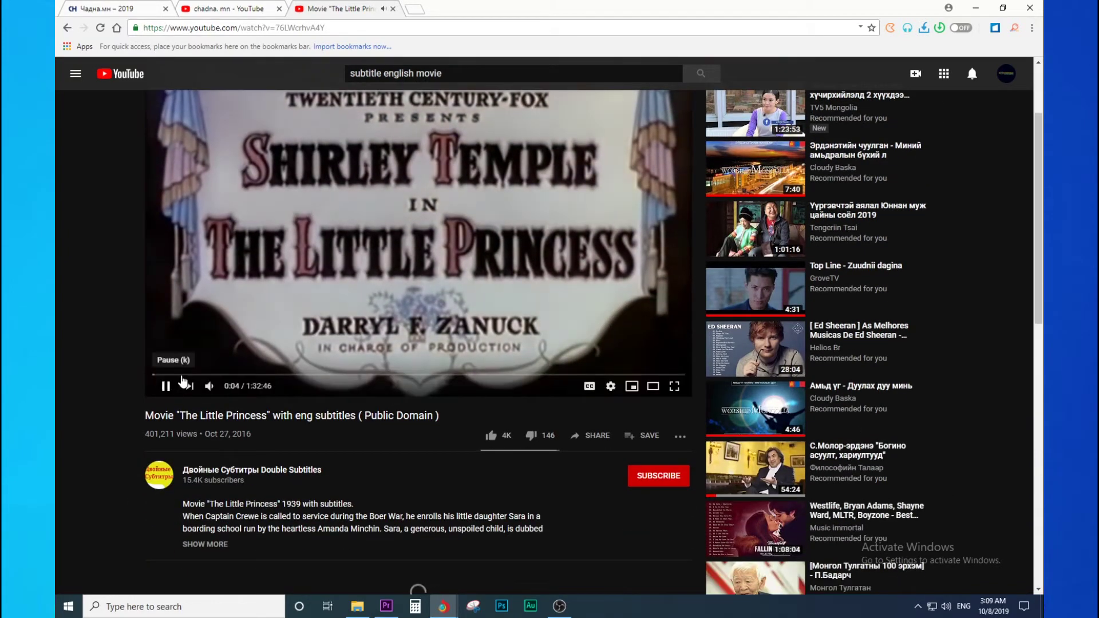
left_click(182, 374)
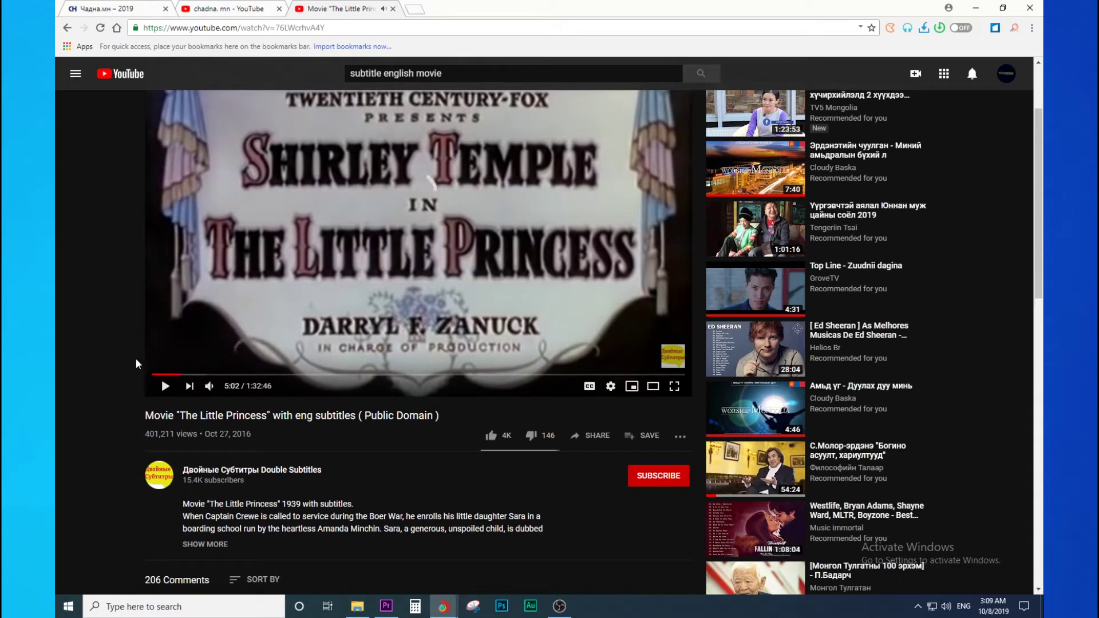
scroll(67, 355, "up", 1)
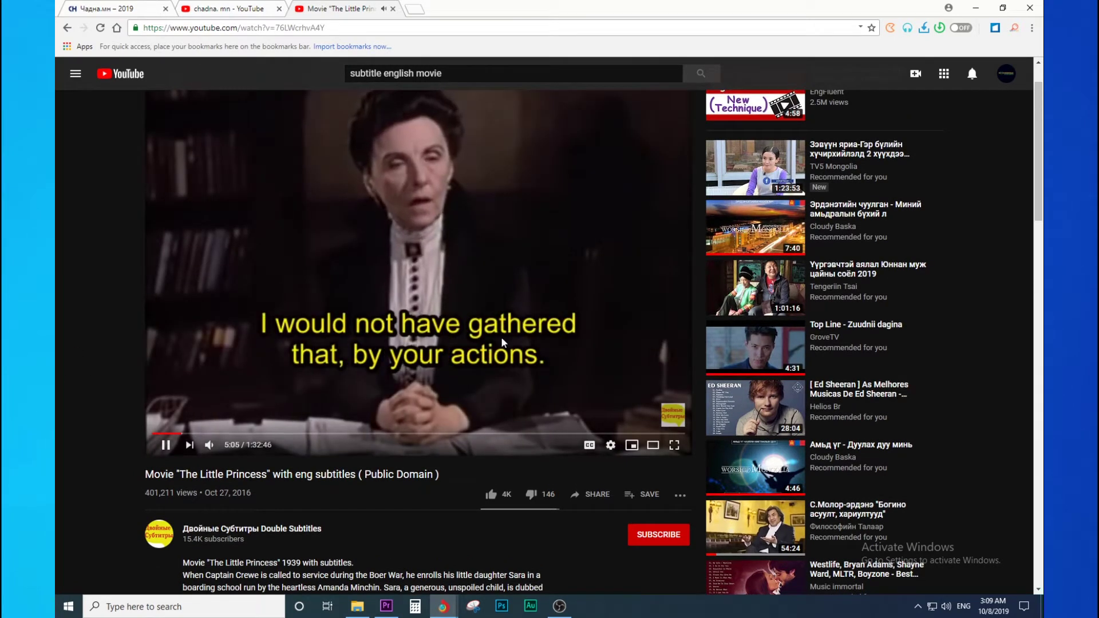
scroll(466, 346, "up", 1)
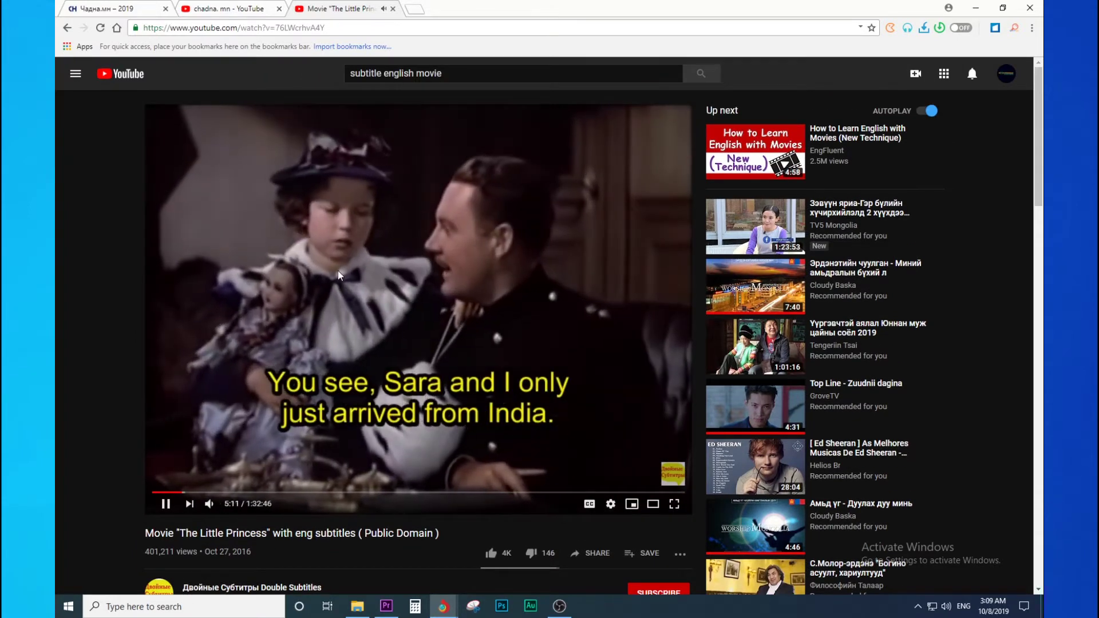
key("alt+Tab")
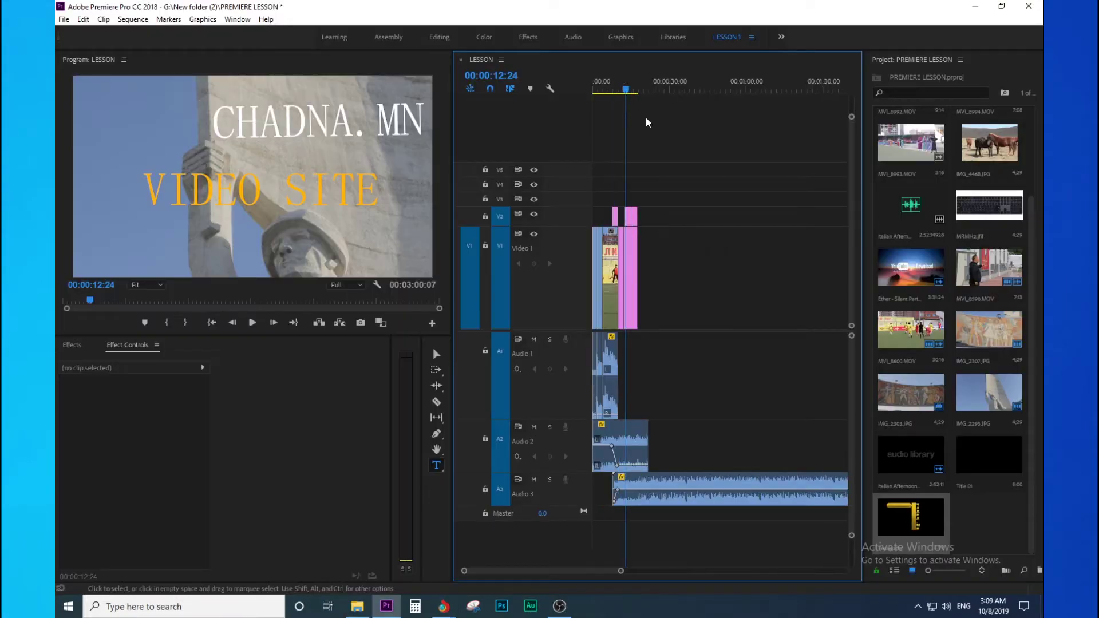
Zoom the LESSON timeline in and out and scrub the playhead to the VIDEO SITE title.
key("equal")
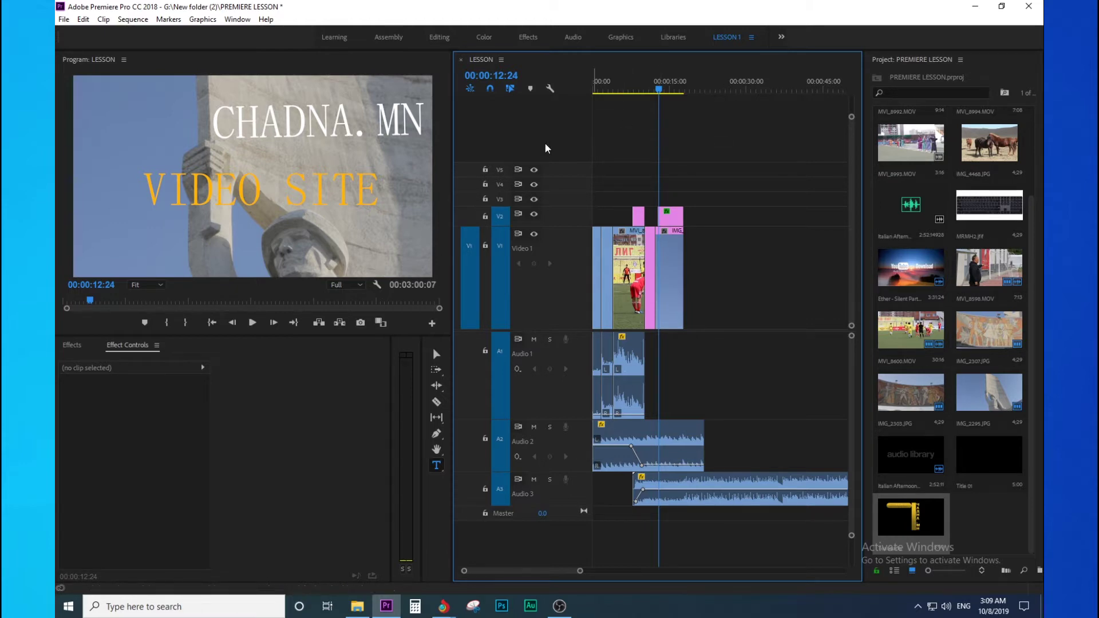
key("minus")
key("minus")
key("minus")
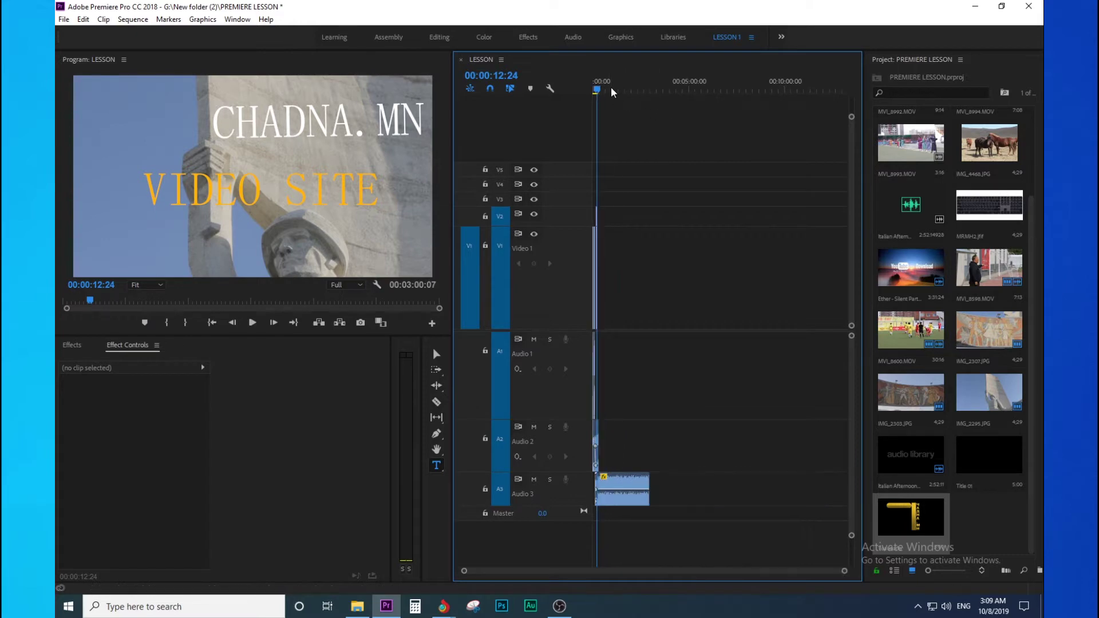
key("equal")
key("equal")
key("equal")
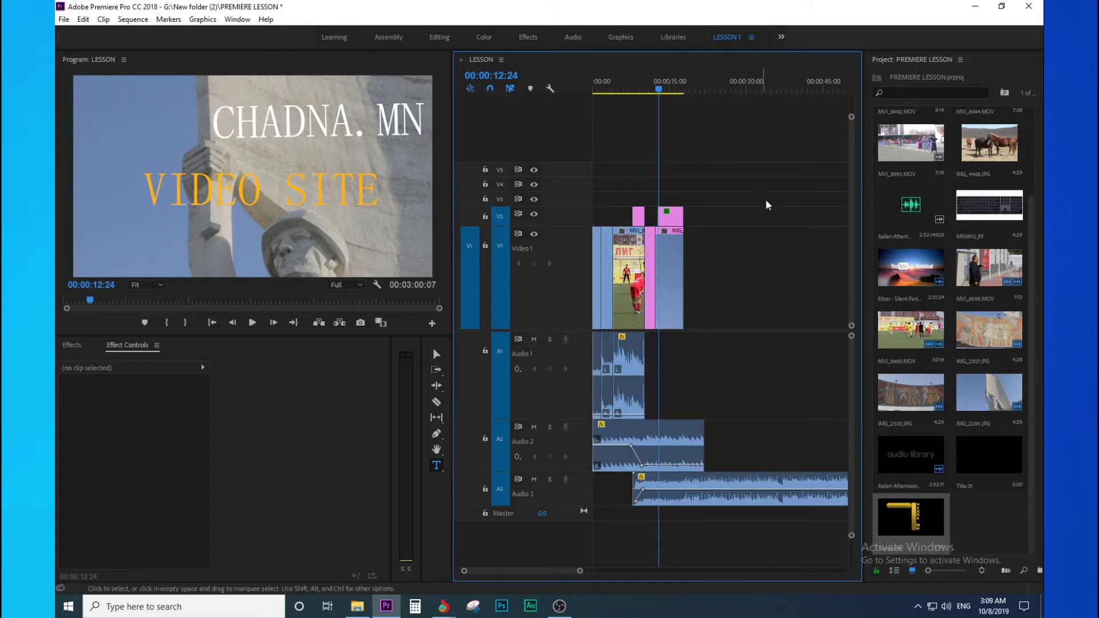
left_click_drag(617, 127, 710, 126)
left_click_drag(712, 90, 753, 101)
key("minus")
key("minus")
key("minus")
key("minus")
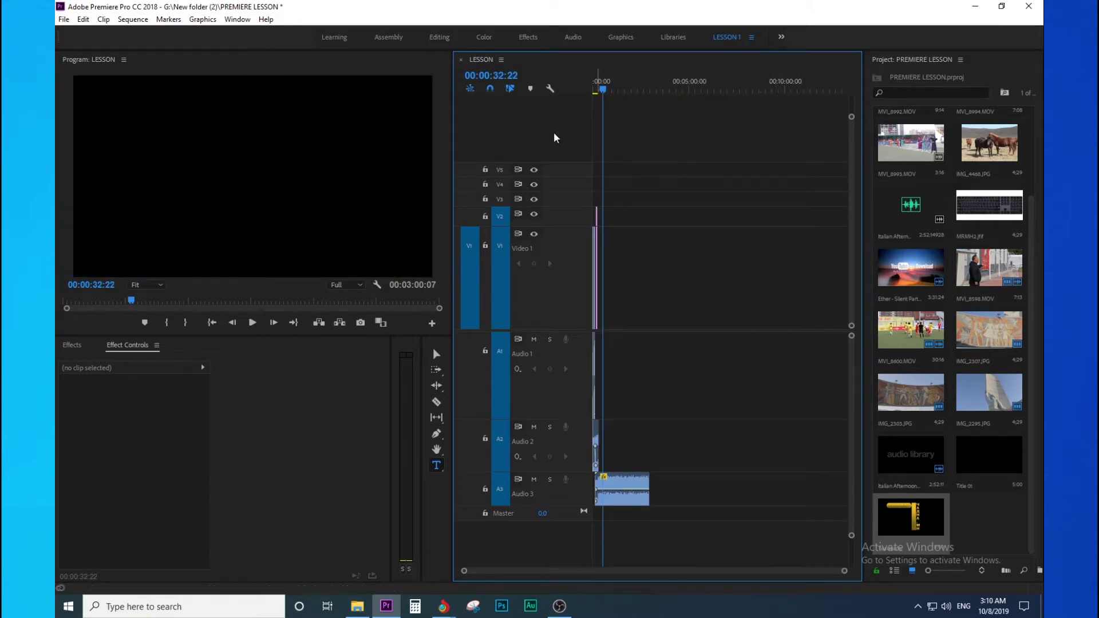
key("backslash")
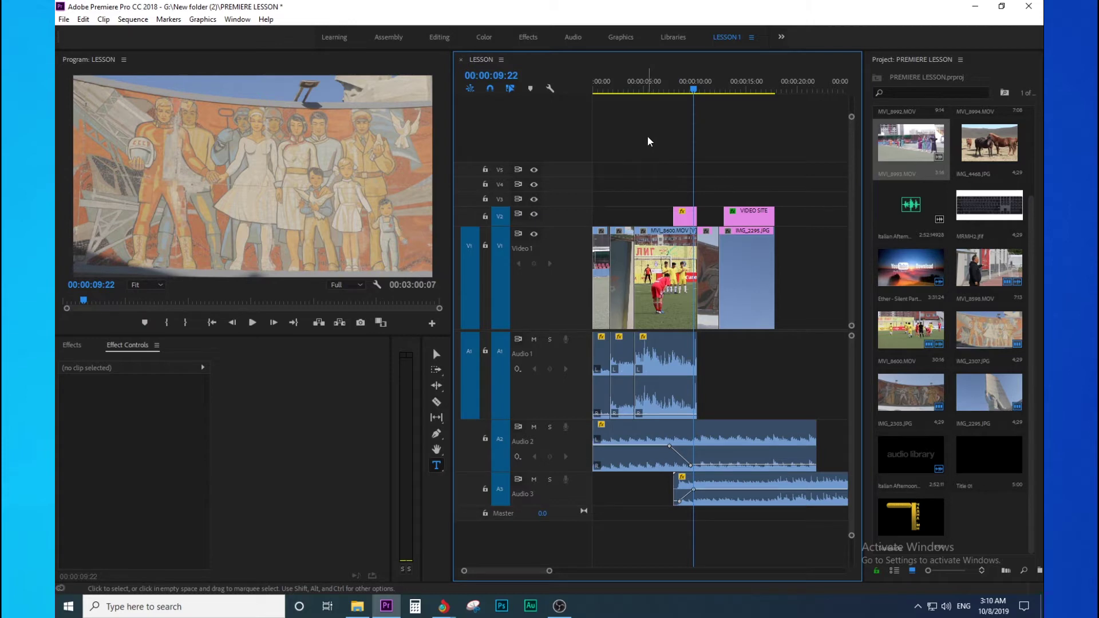
key("minus")
left_click_drag(658, 89, 670, 90)
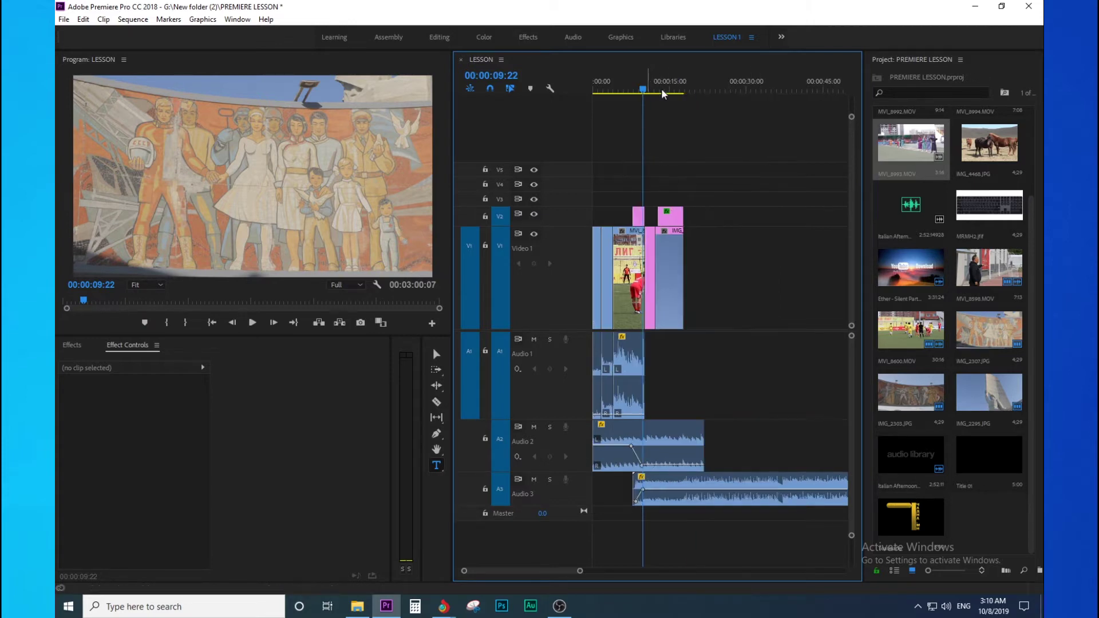
Check the sequence near five minutes, return to the start, and scrub to the title again.
key("minus")
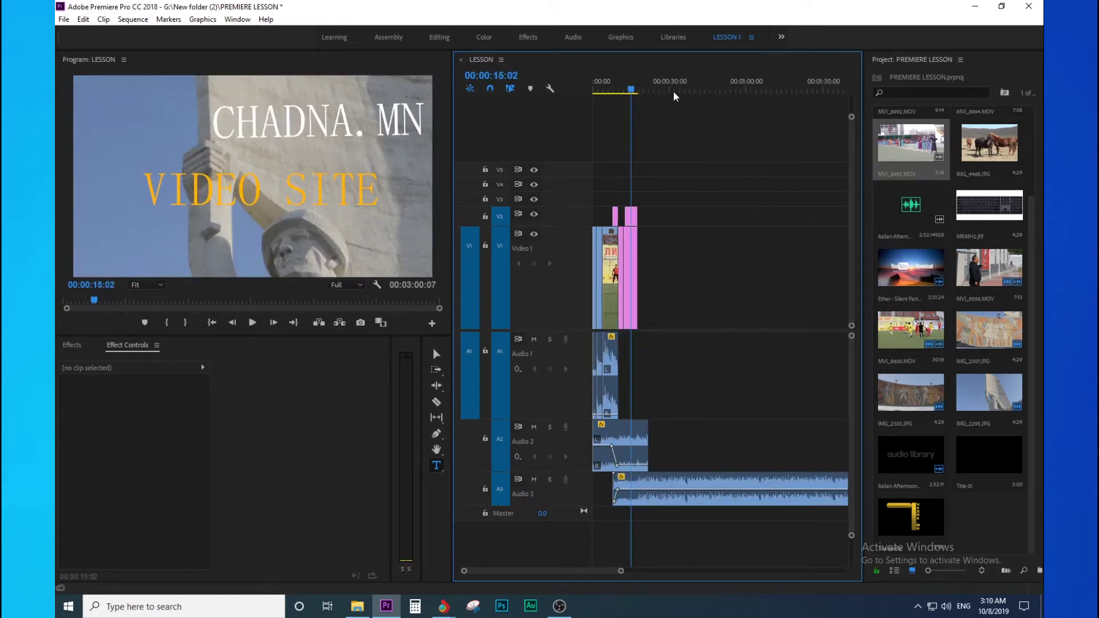
key("minus")
key("minus")
left_click(784, 87)
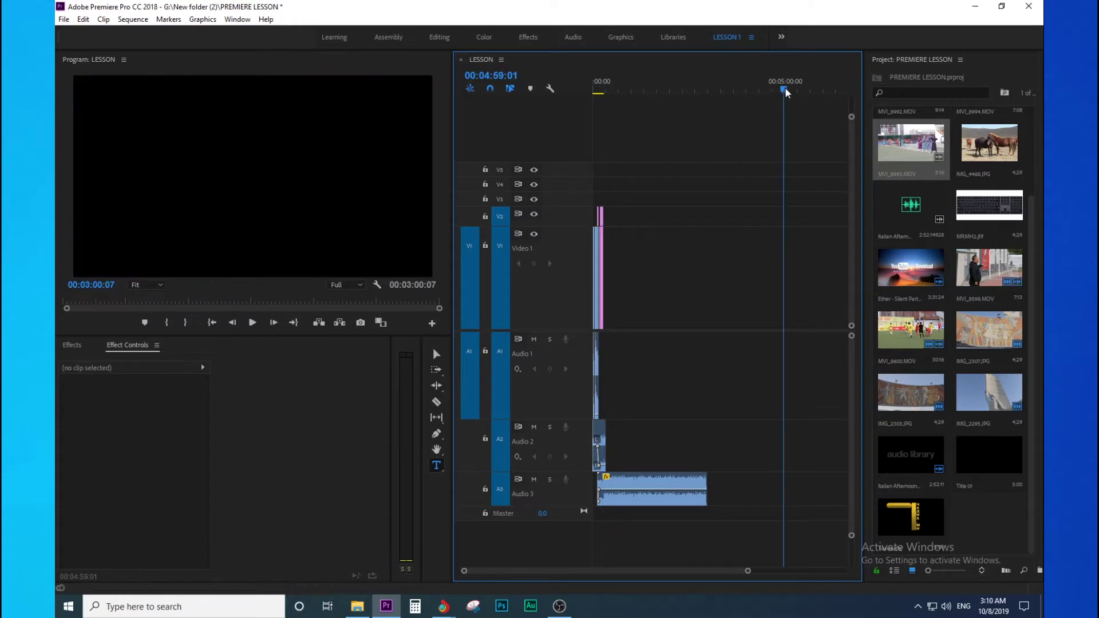
key("minus")
left_click_drag(784, 91, 545, 142)
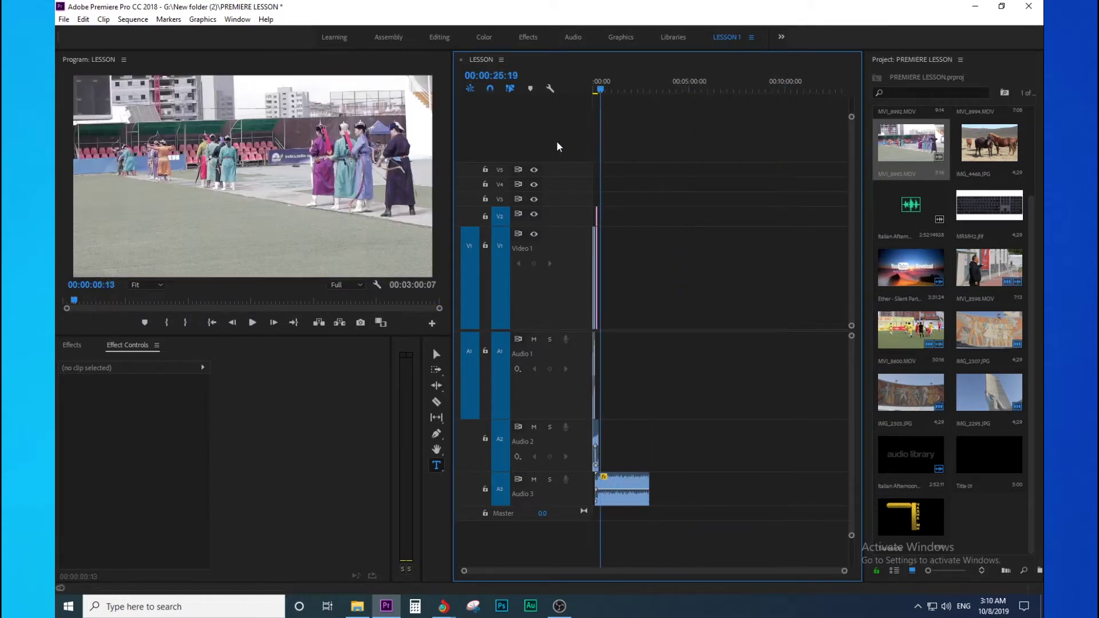
key("equal")
key("equal")
key("equal")
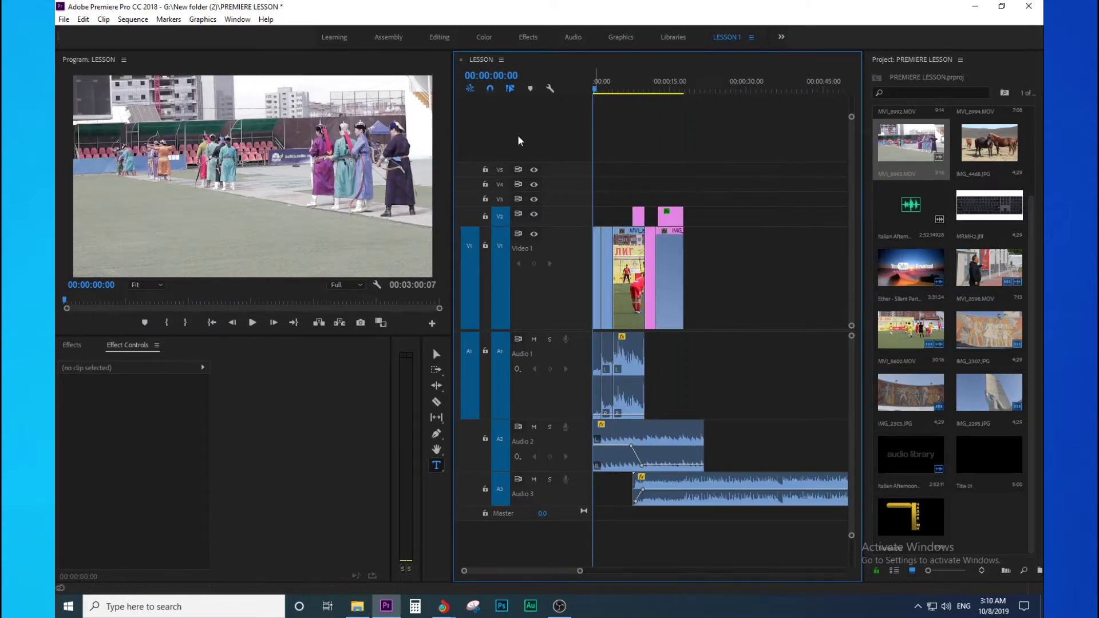
key("equal")
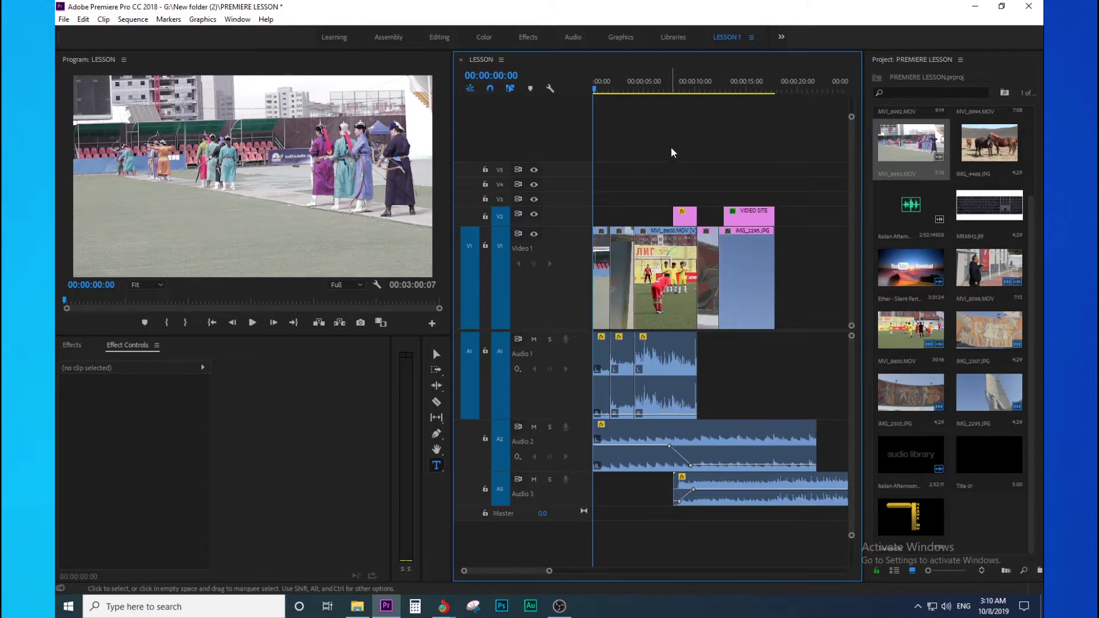
left_click_drag(629, 91, 756, 122)
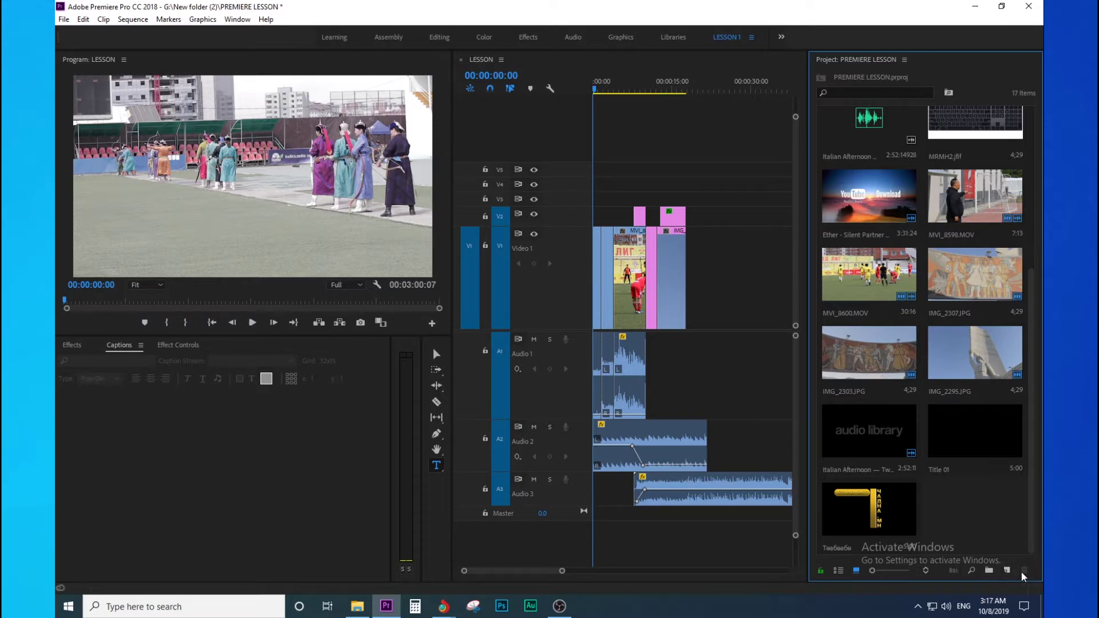
Create a new Open Captions item with a 30.00 fps timebase at 1920×1080.
left_click(1006, 572)
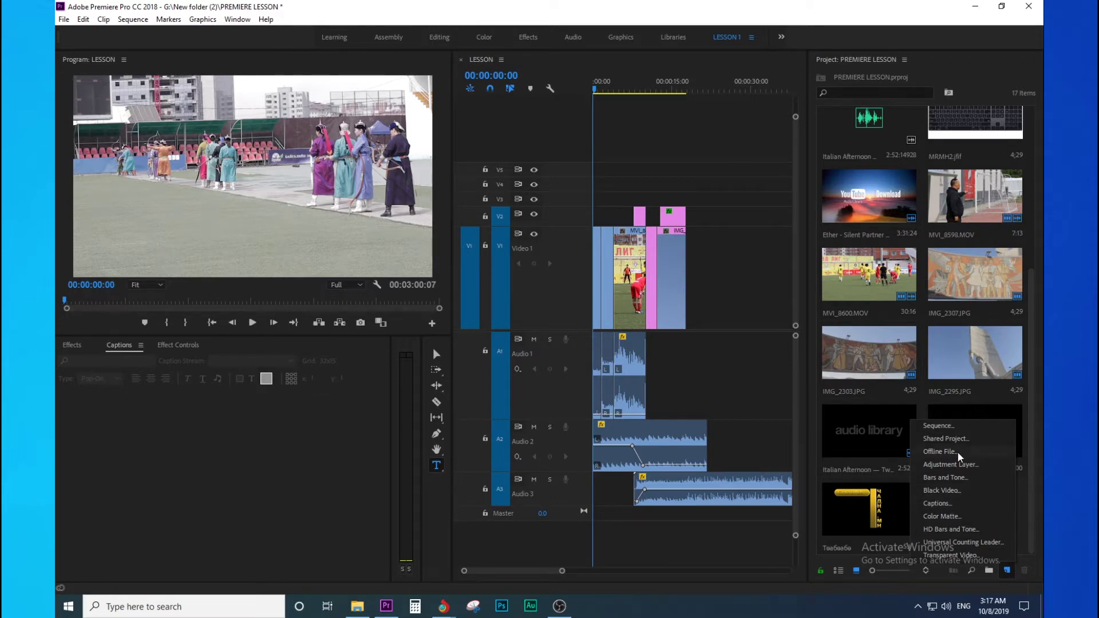
left_click(947, 505)
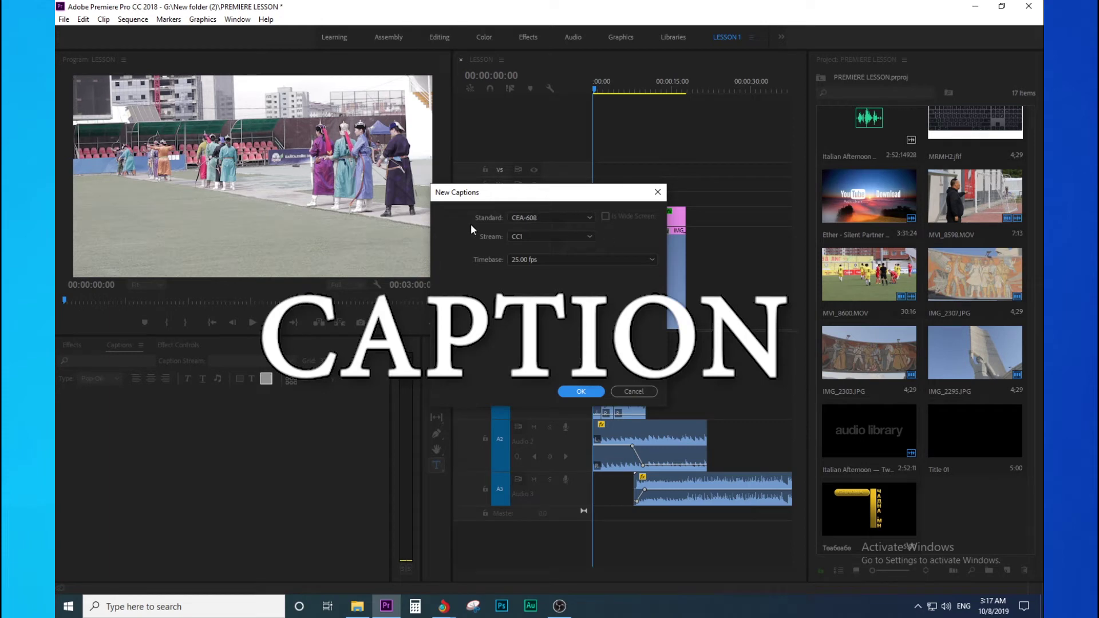
left_click(580, 218)
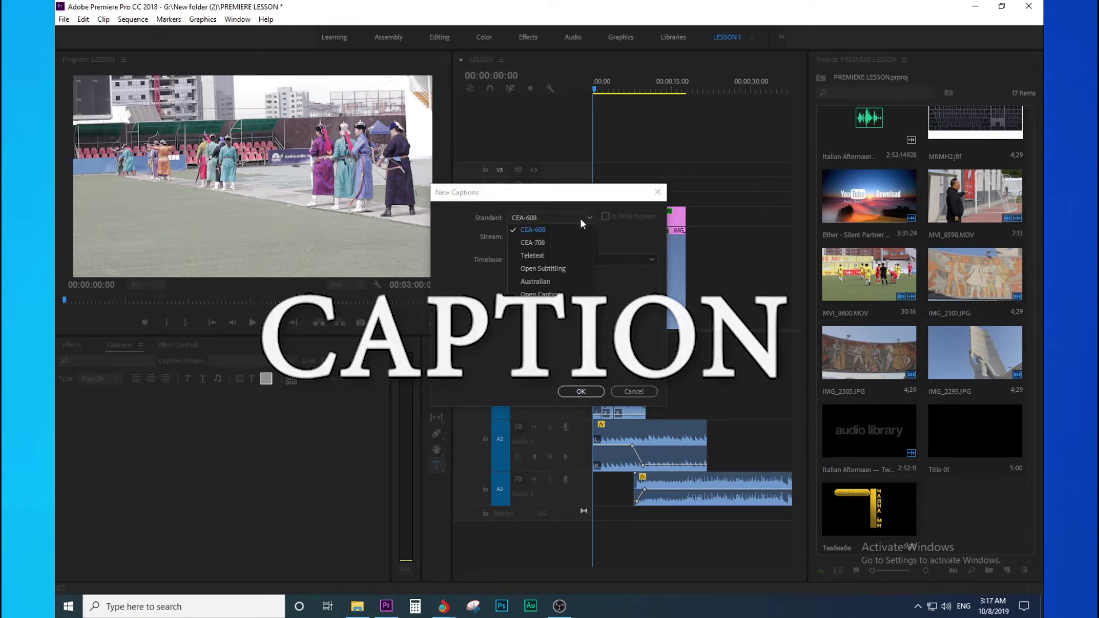
left_click(542, 294)
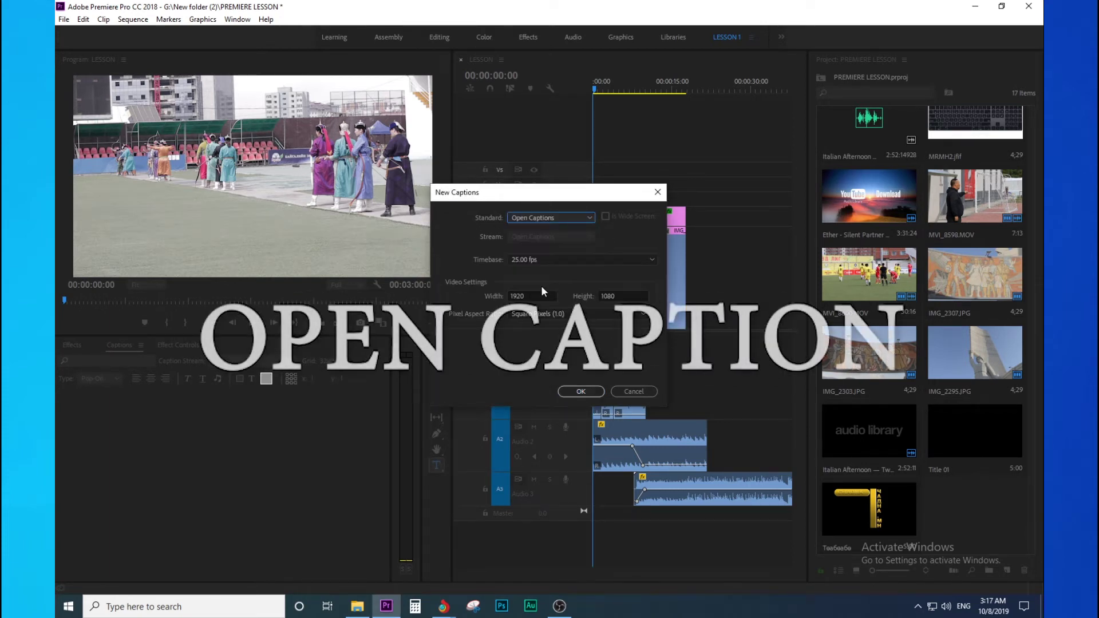
left_click(643, 263)
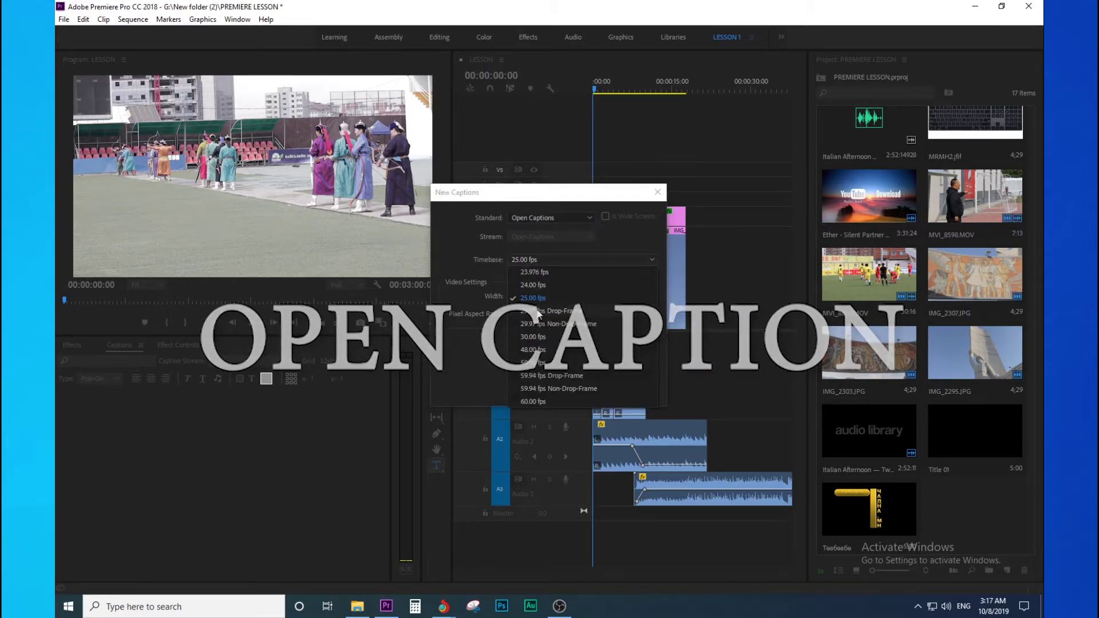
left_click(552, 337)
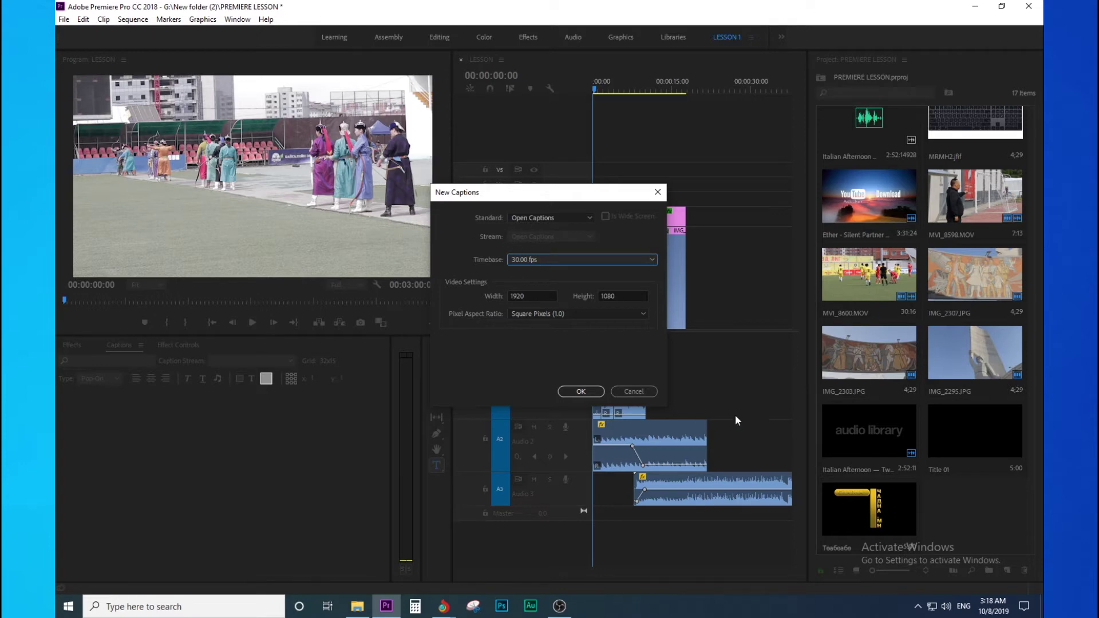
left_click(588, 394)
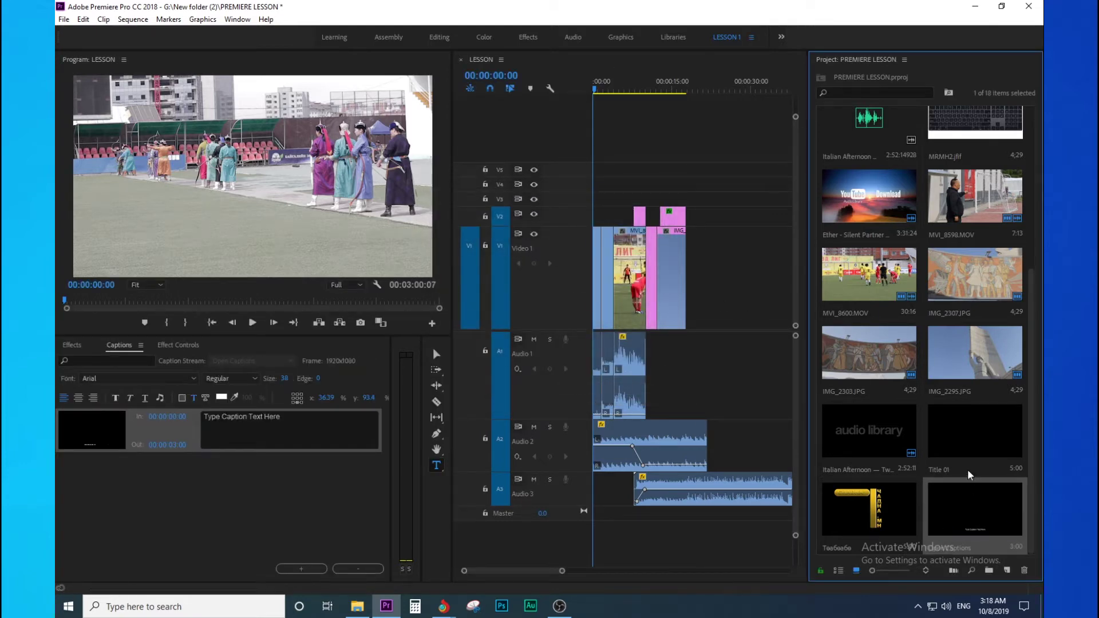
Place the Captions item at the start of track V4 and select the clip.
left_click_drag(967, 517, 599, 184)
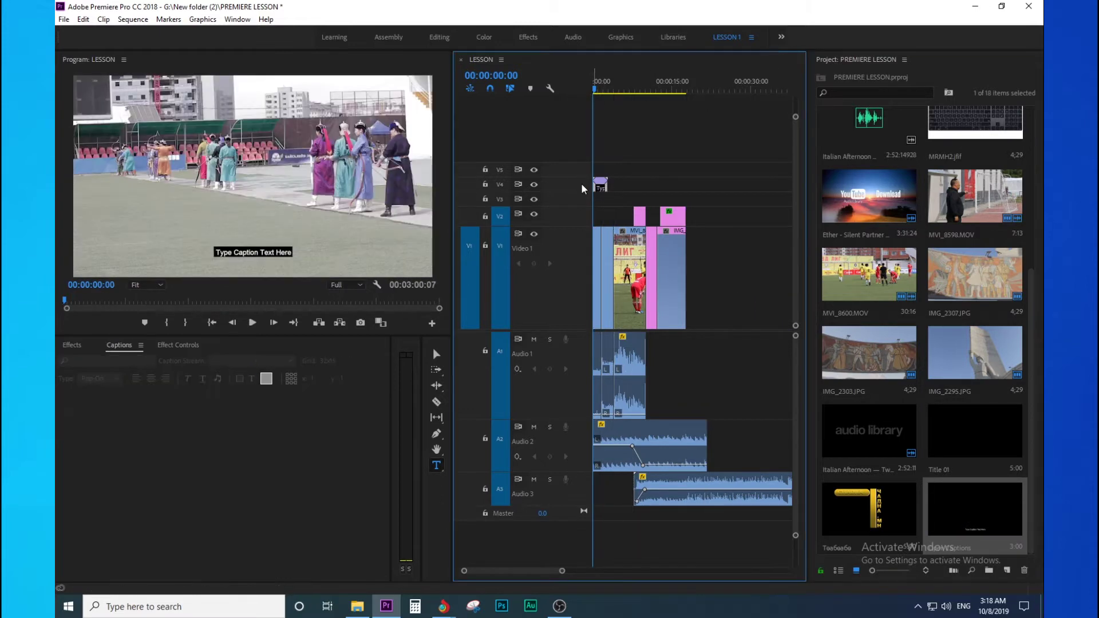
key("=")
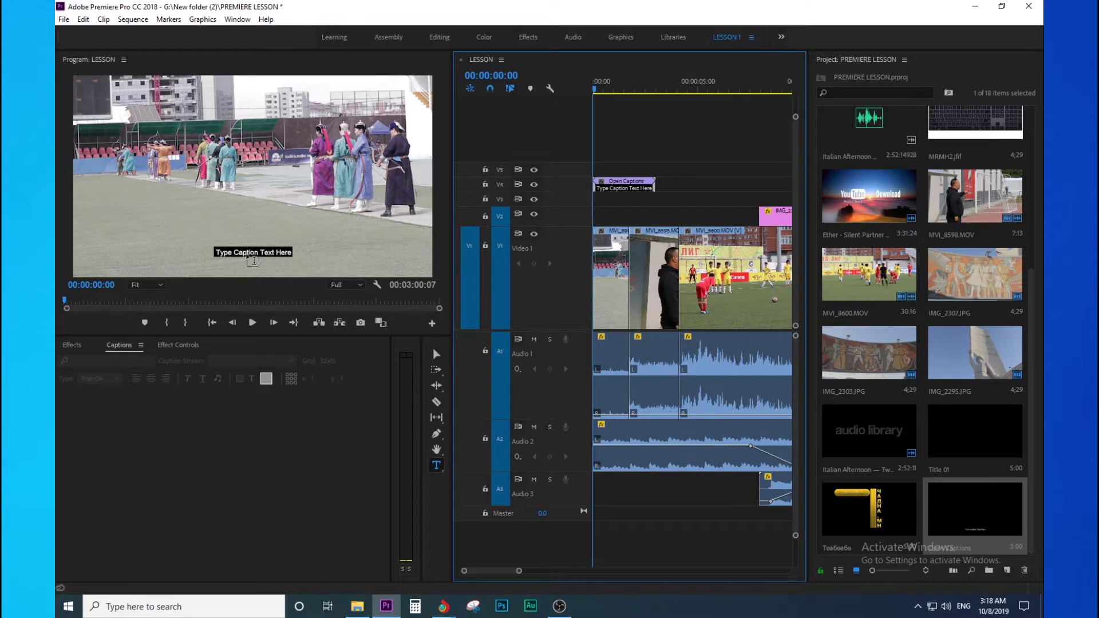
key("=")
key("minus")
left_click(617, 173)
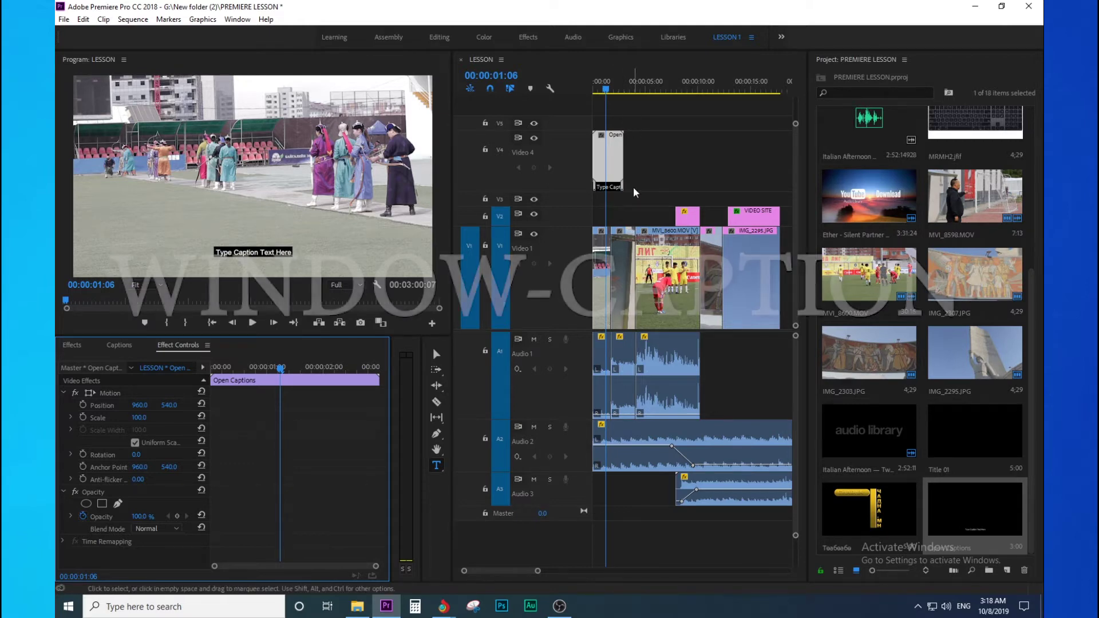
Show the Captions panel from the Window menu.
left_click(237, 19)
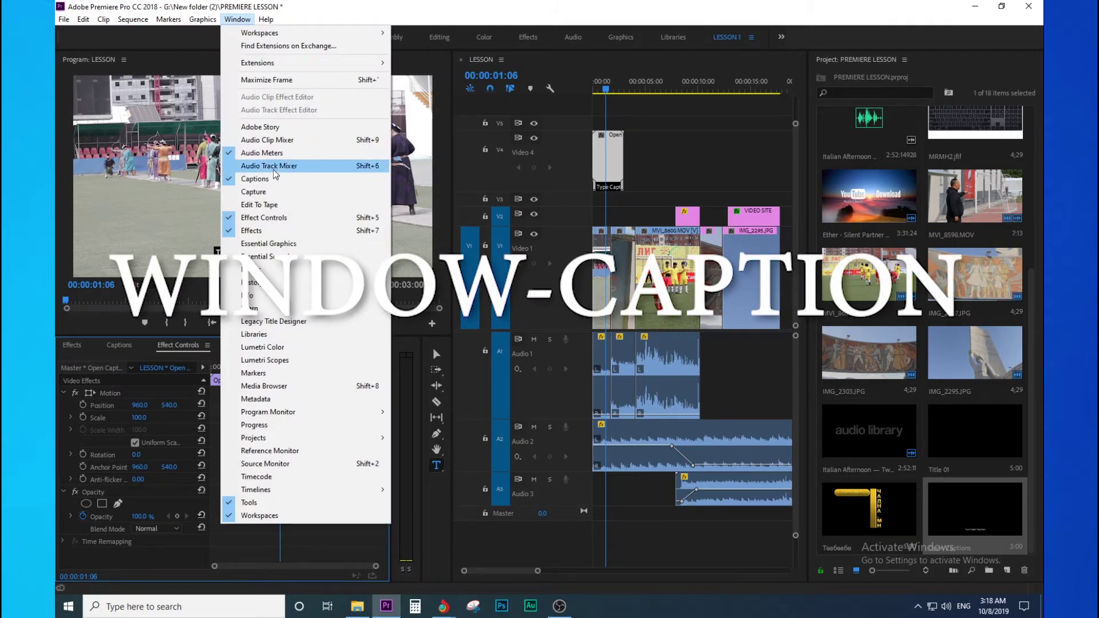
left_click(257, 180)
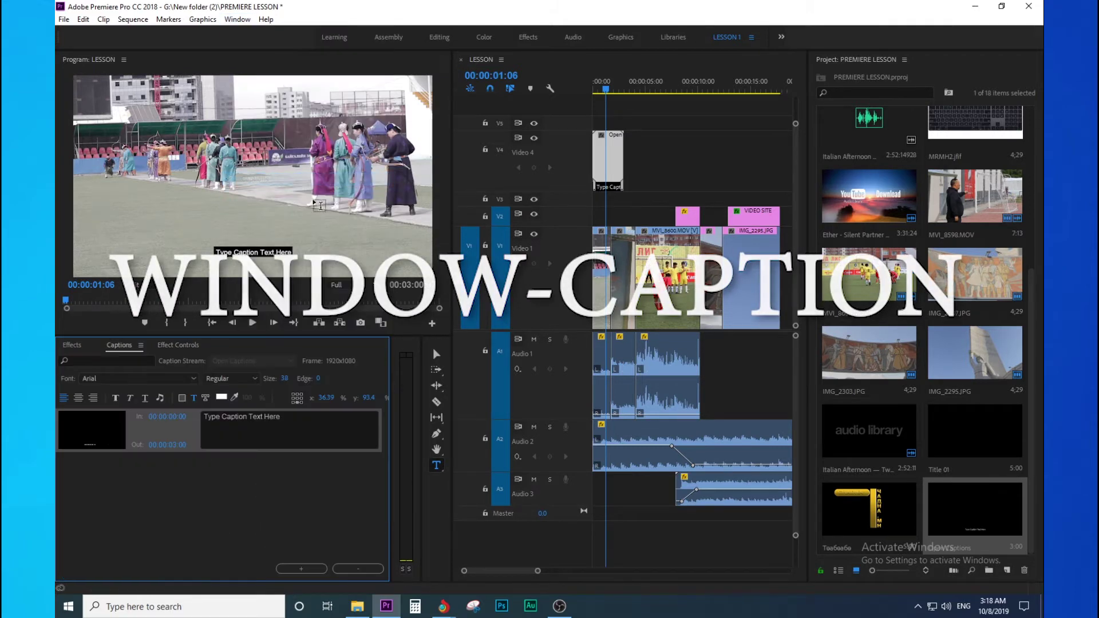
left_click(237, 19)
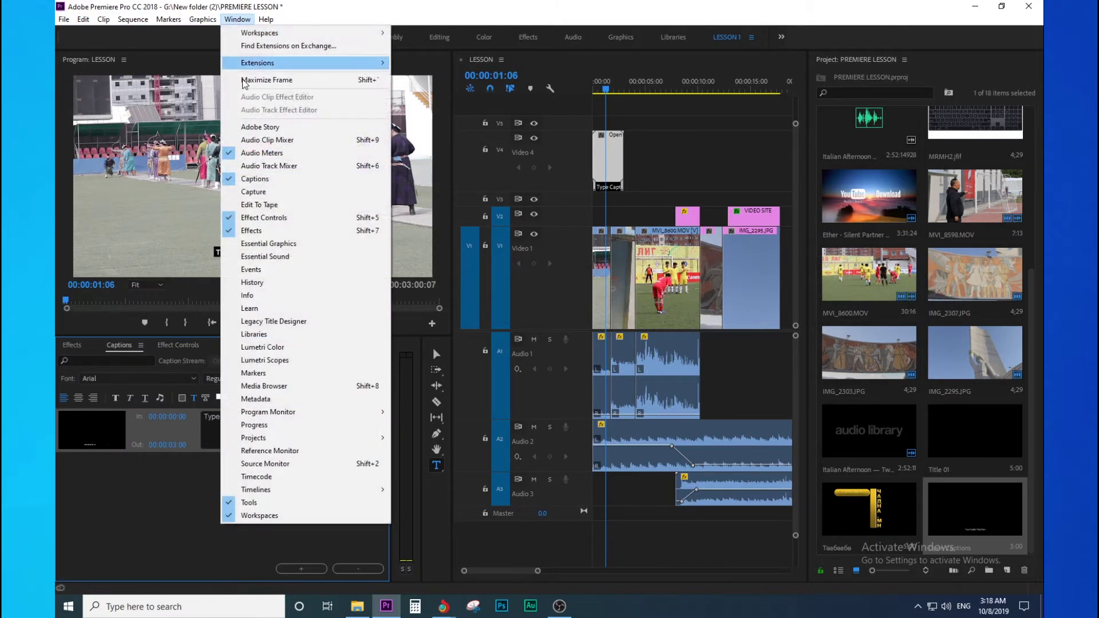
left_click(247, 179)
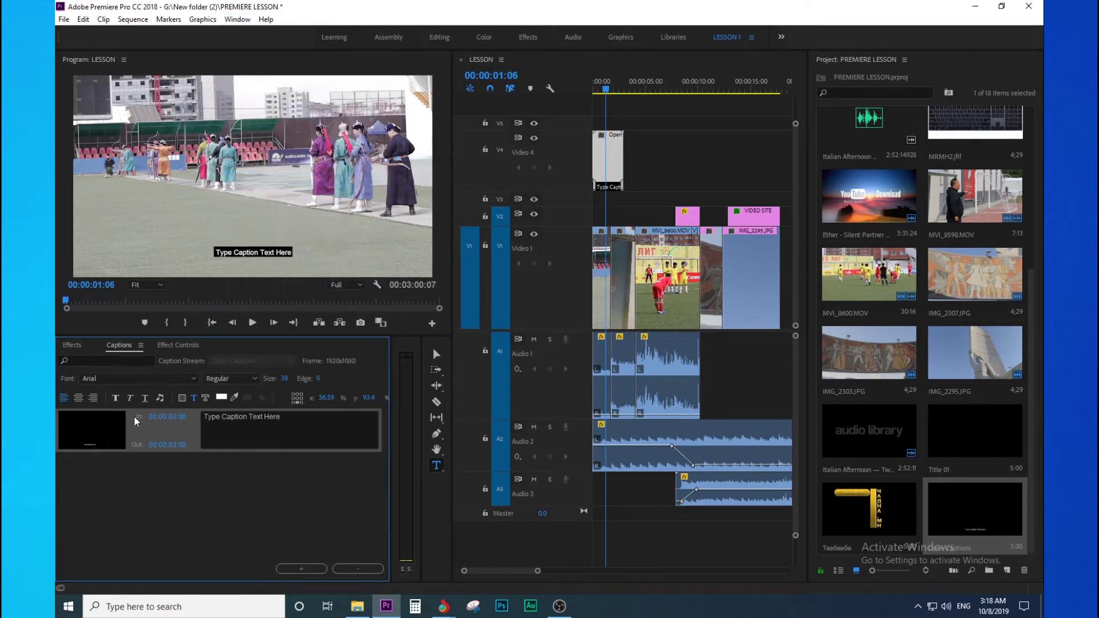
Replace the placeholder caption with the Mongolian title 'МОНГОЛ СУР ХАРВААНЫ ТУХАЙ'.
left_click(283, 424)
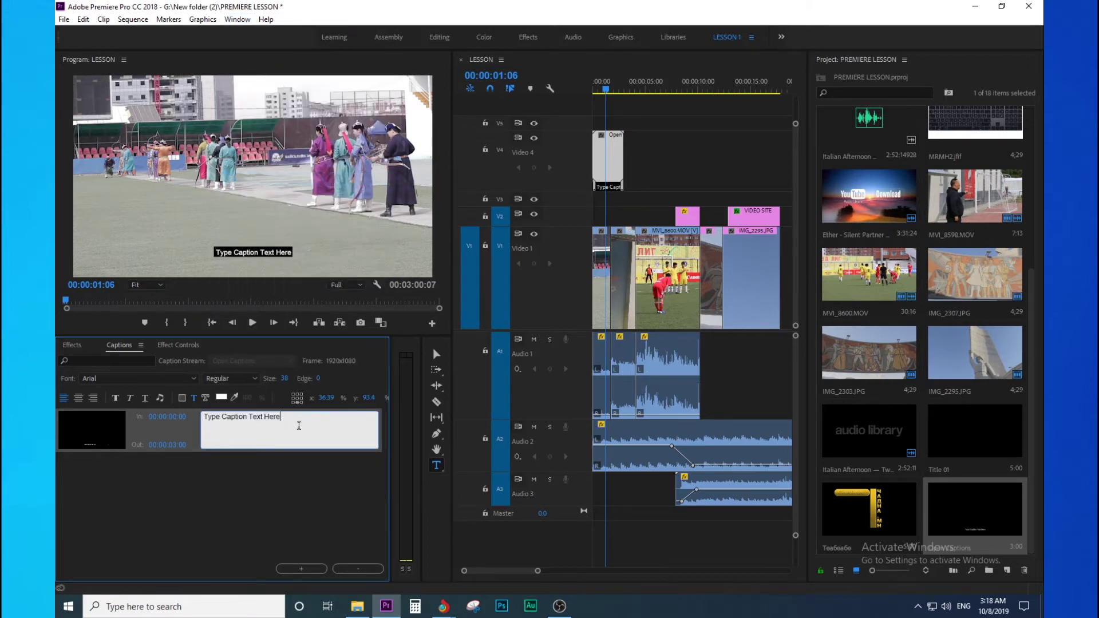
key("BackSpace")
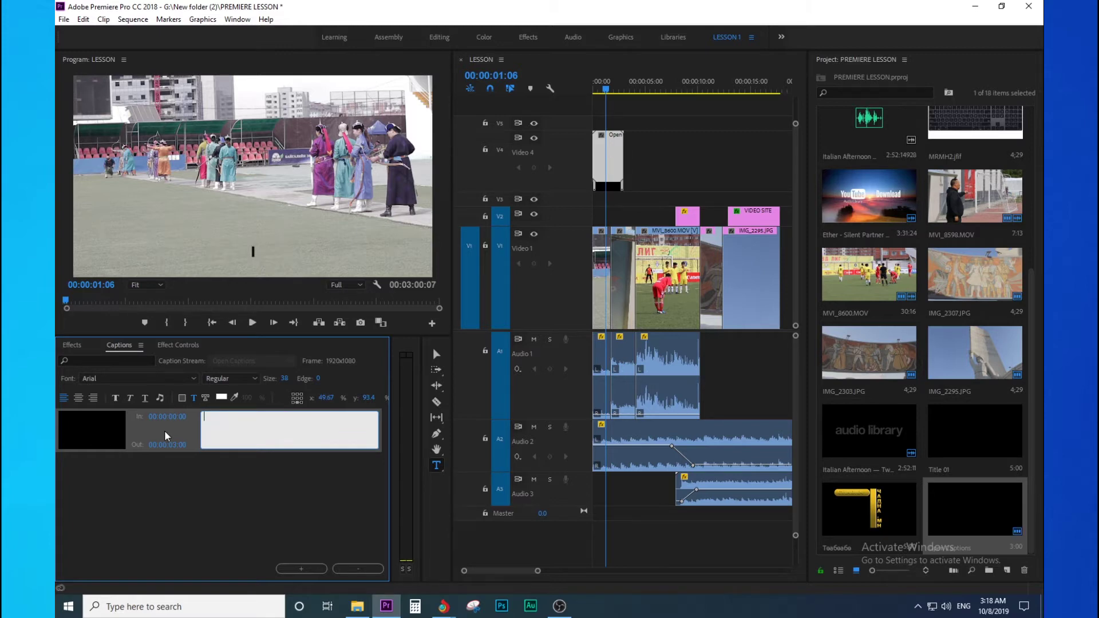
key("alt+shift")
type("МОНГЛ")
key("BackSpace")
type("ОЛ СУР ХАРВААНЫ ")
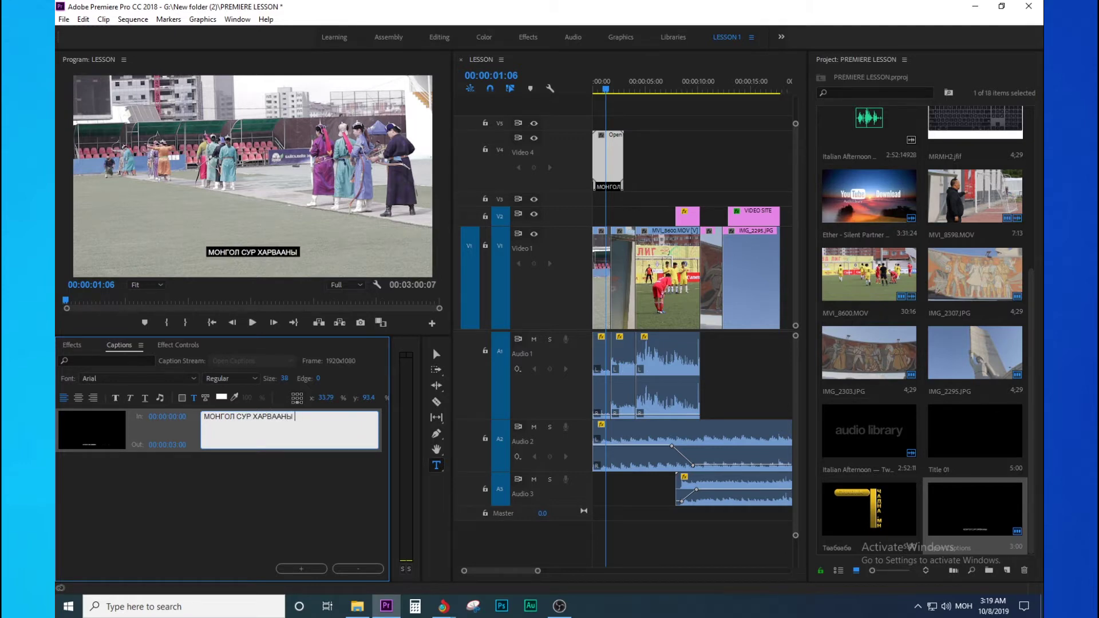
type("ТУХАЙ")
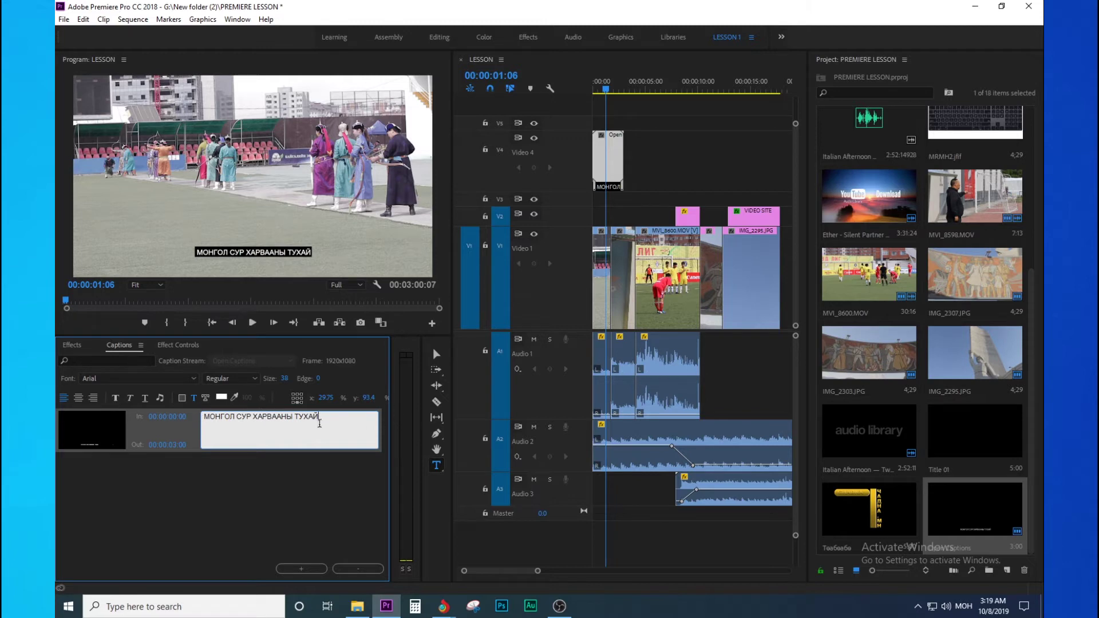
Try Copperplate Gothic Light, Eras Medium ITC and sizes 60–91, then undo back to Arial 38.
left_click_drag(321, 417, 230, 417)
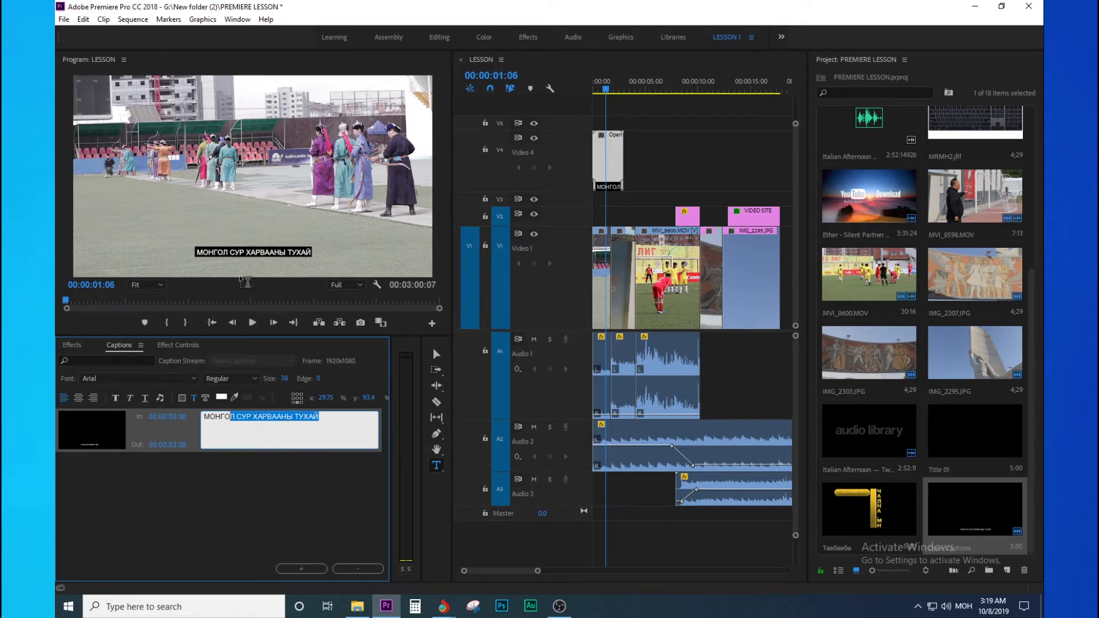
left_click(120, 378)
left_click(119, 123)
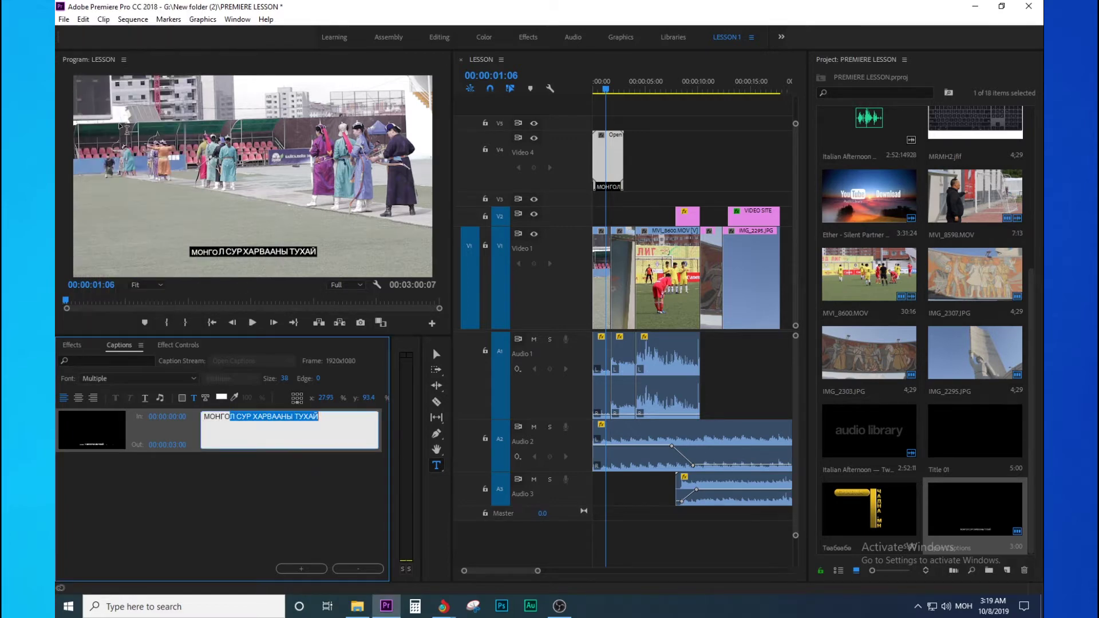
left_click(128, 377)
left_click(132, 350)
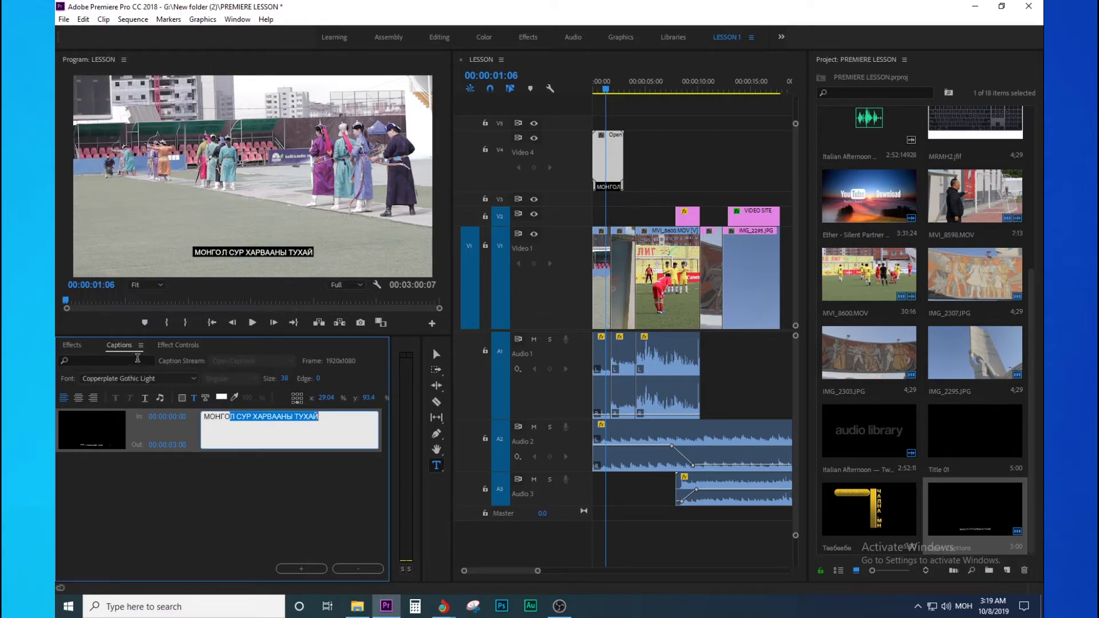
left_click(166, 377)
left_click(151, 148)
left_click_drag(283, 379, 297, 381)
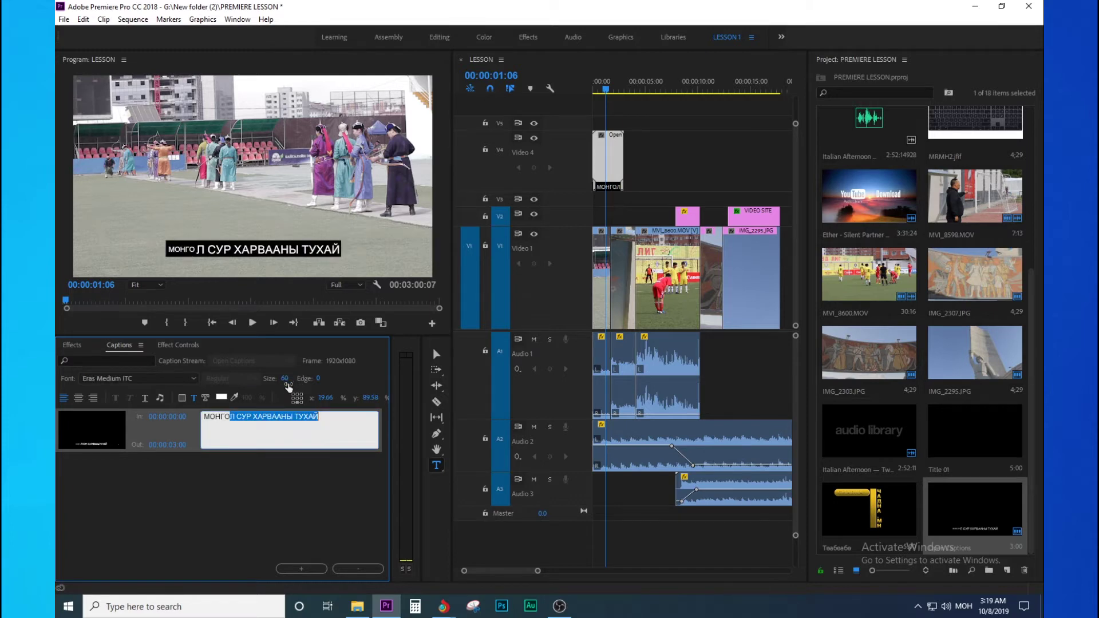
left_click_drag(283, 380, 301, 381)
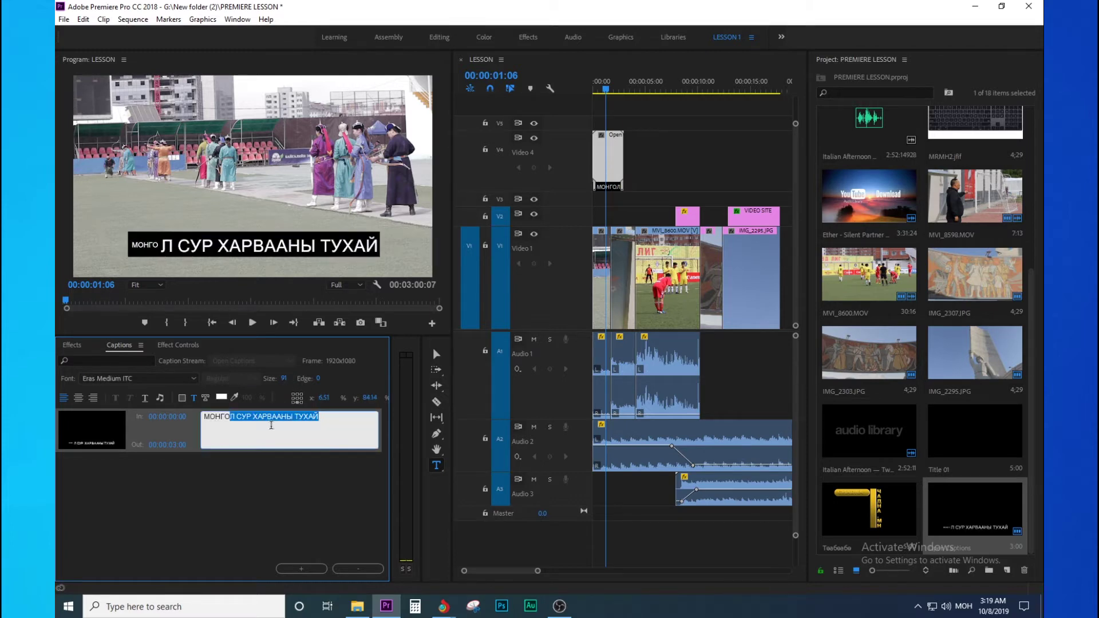
left_click(233, 419)
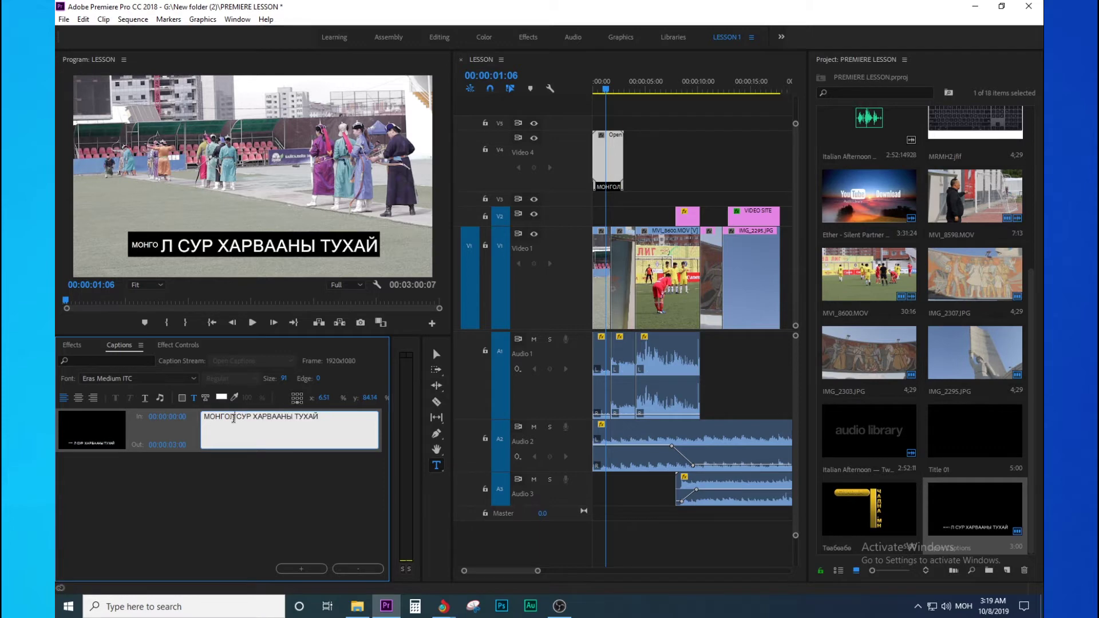
key("ctrl+z")
key("ctrl+z")
key("ctrl+z")
key("ctrl+z")
key("ctrl+z")
key("ctrl+z")
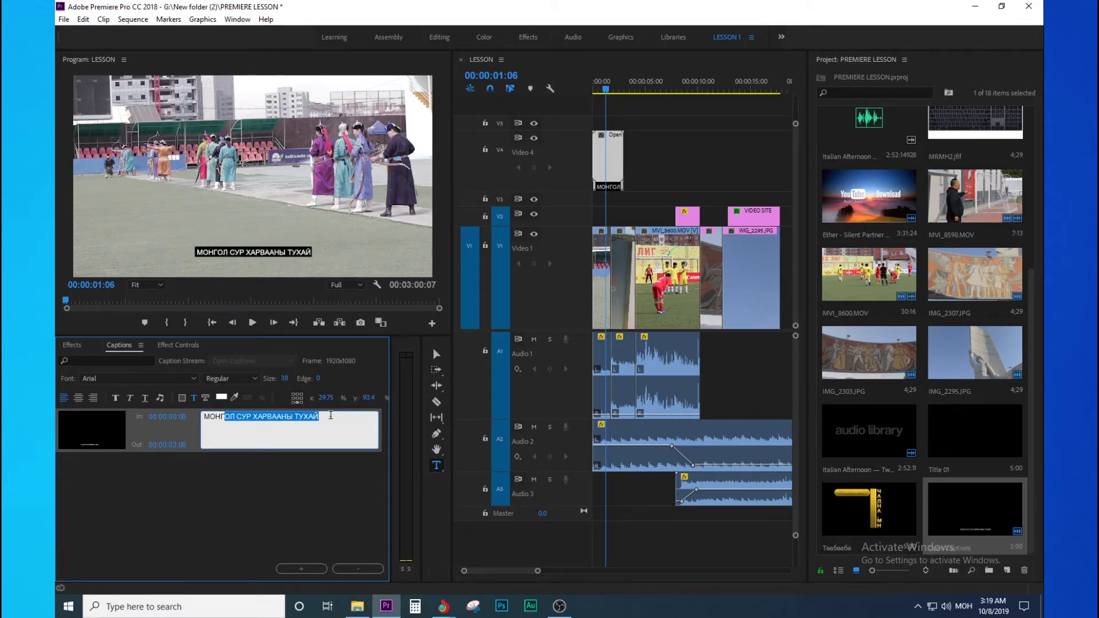
Set all the caption text to size 53 with an edge of 5.
left_click(309, 416)
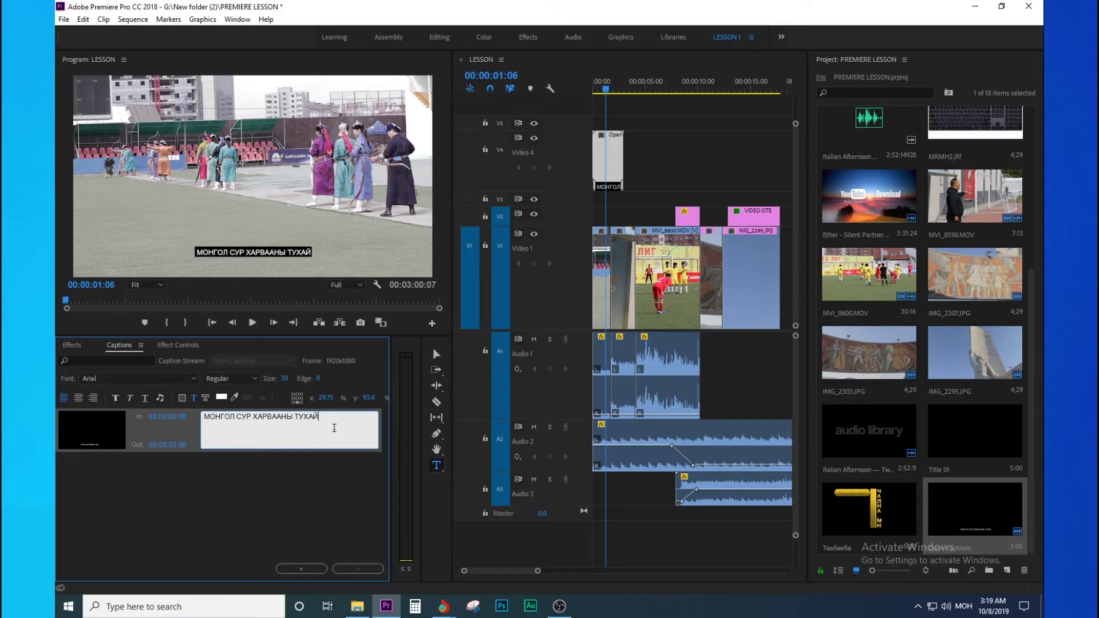
left_click_drag(335, 420, 203, 424)
left_click_drag(286, 379, 287, 378)
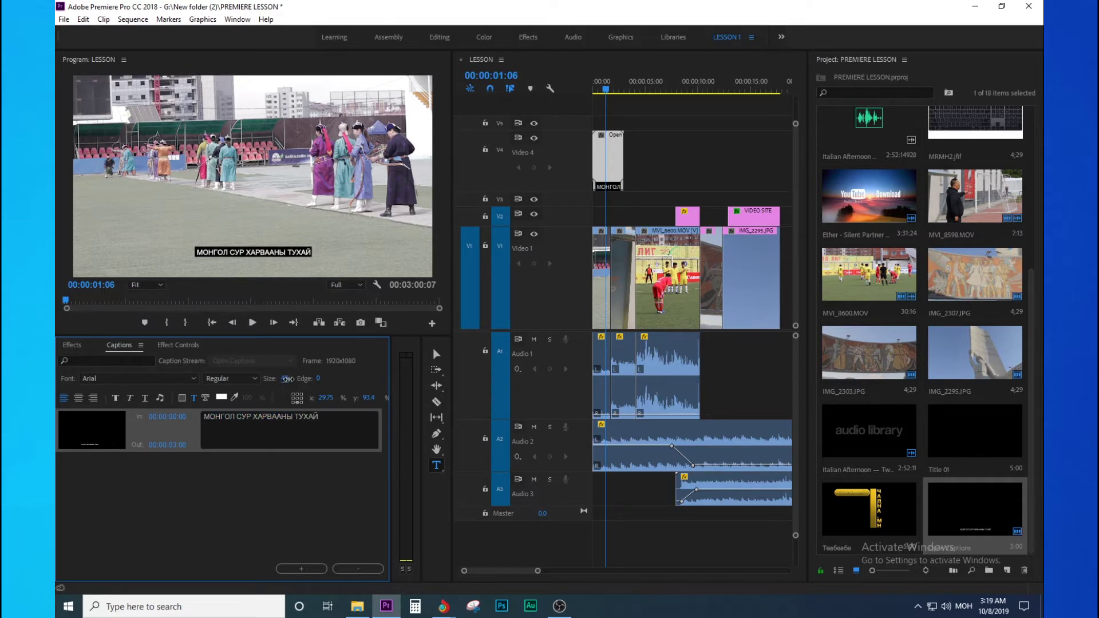
left_click(273, 431)
mouse_move(318, 378)
left_mouse_down()
mouse_move(356, 376)
mouse_move(332, 391)
left_mouse_up()
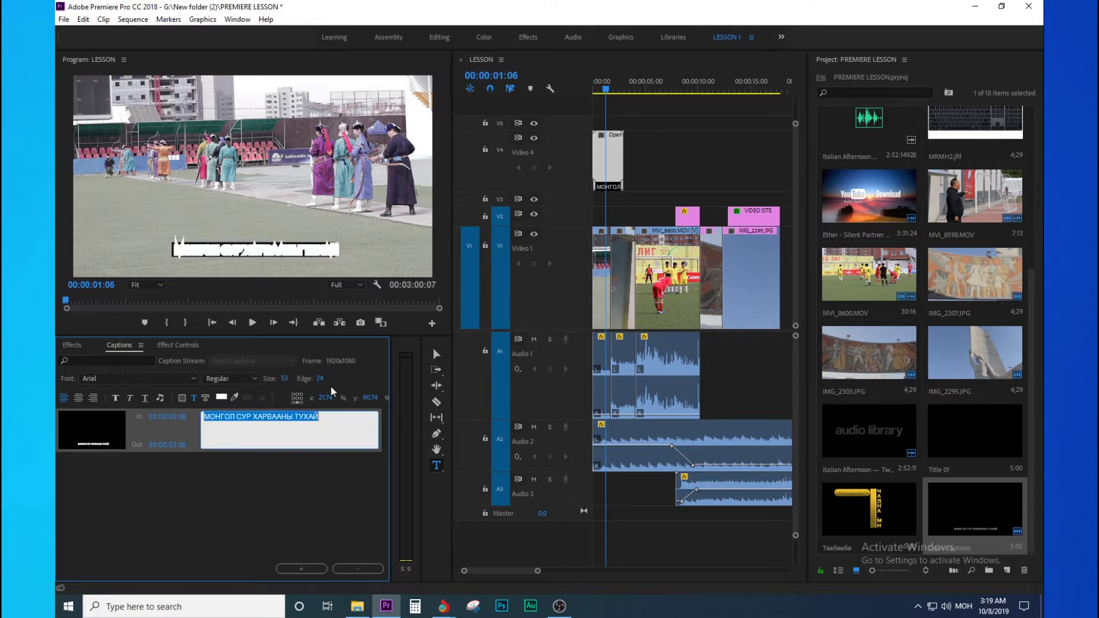
left_click(317, 380)
left_click(320, 379)
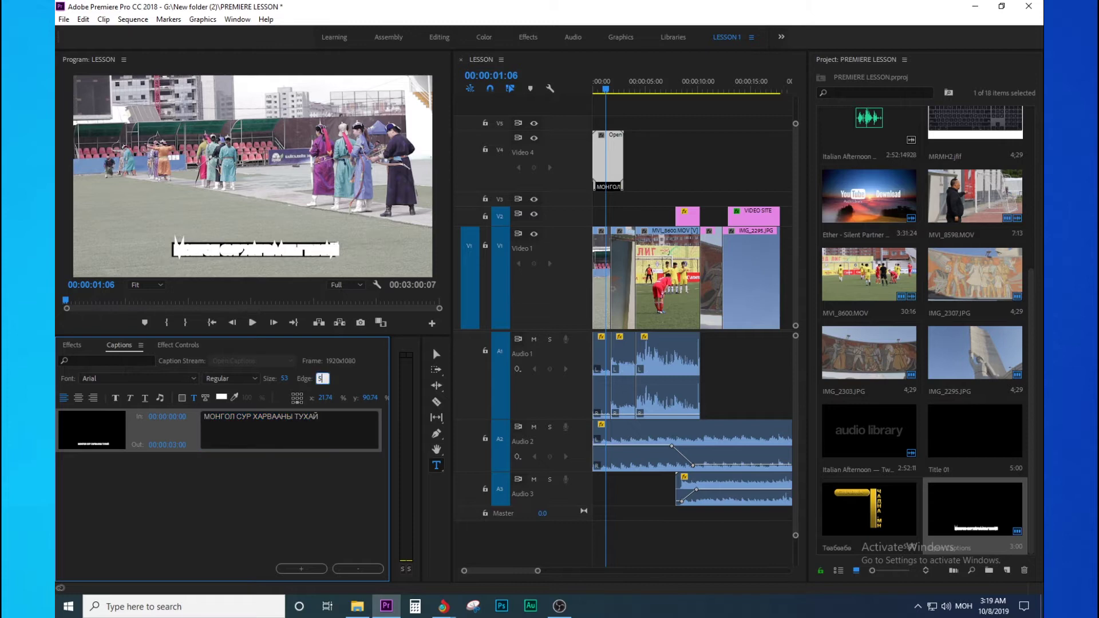
key("Return")
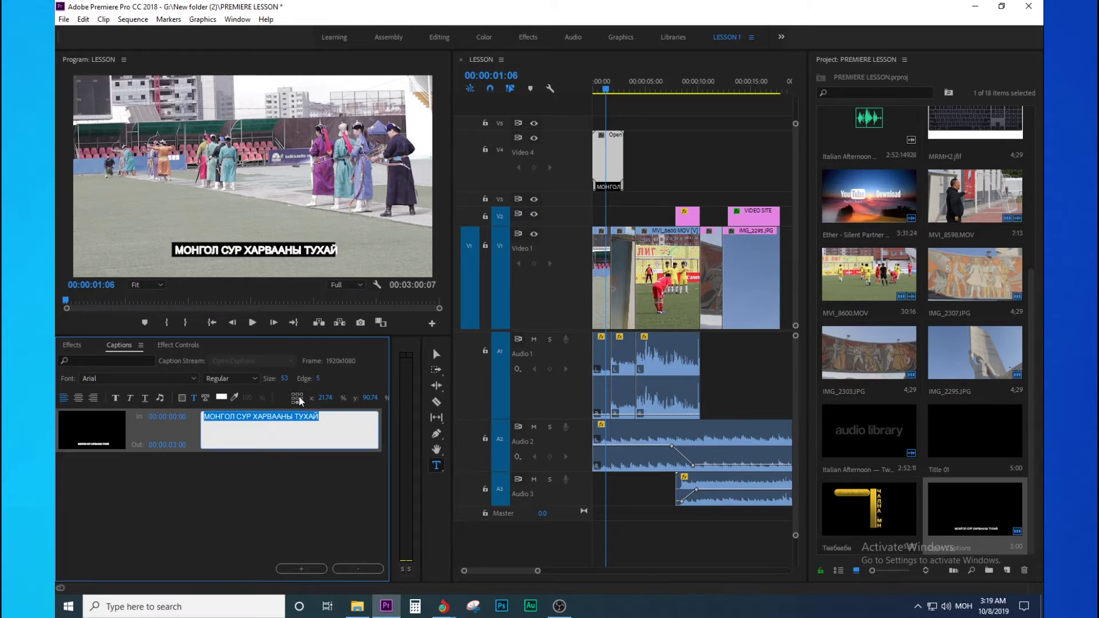
left_click(221, 397)
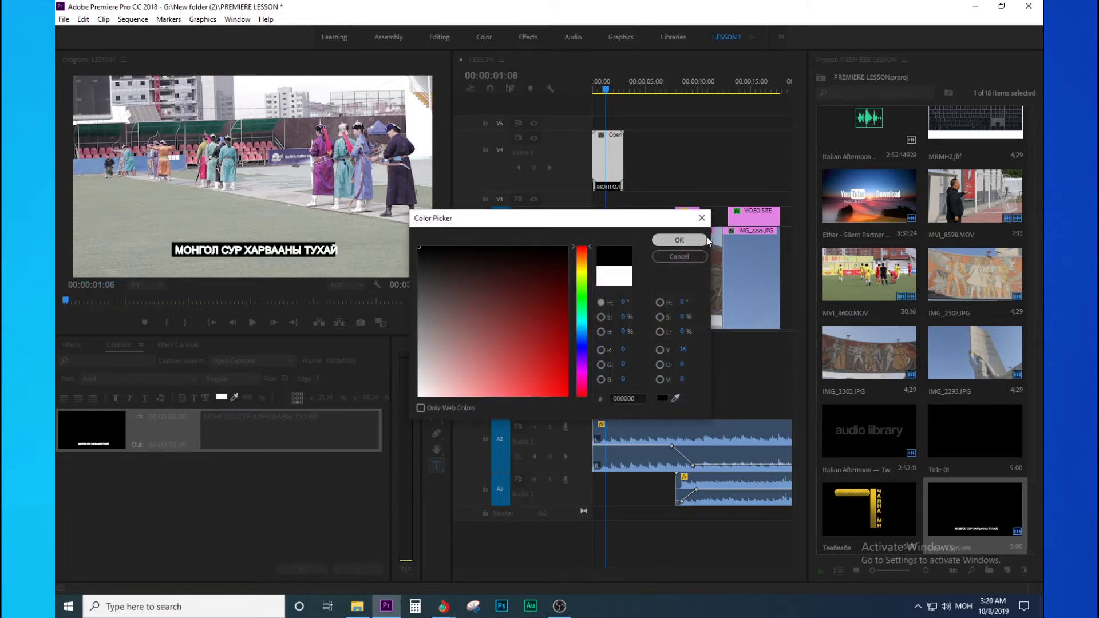
Colour the caption text pure red (FF0000) and remove a stray typed letter.
left_click(679, 240)
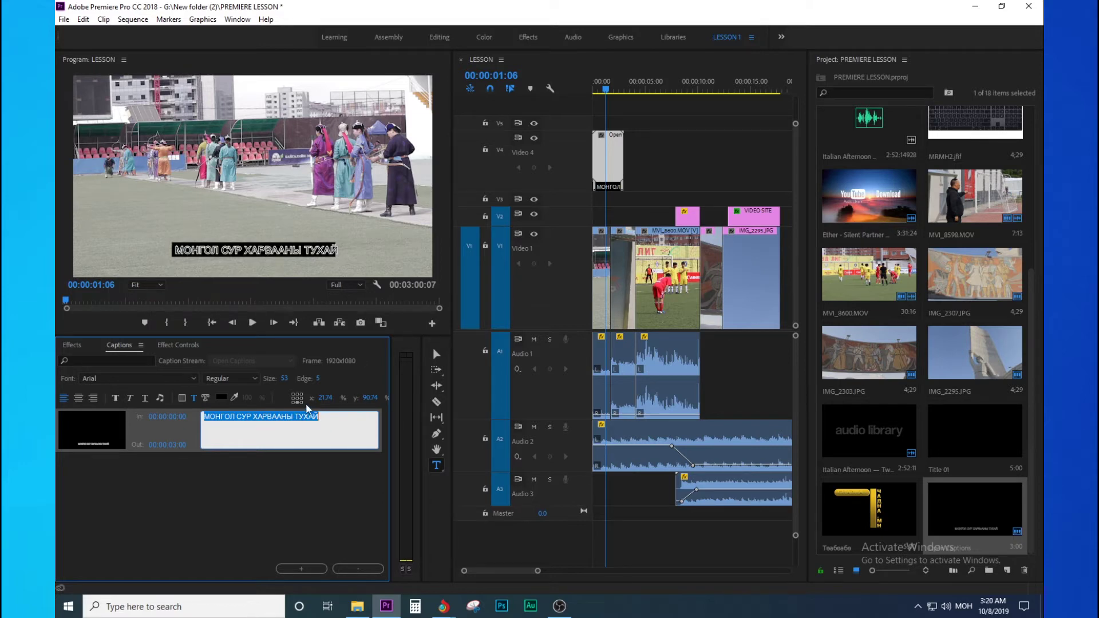
left_click(221, 398)
left_click(566, 395)
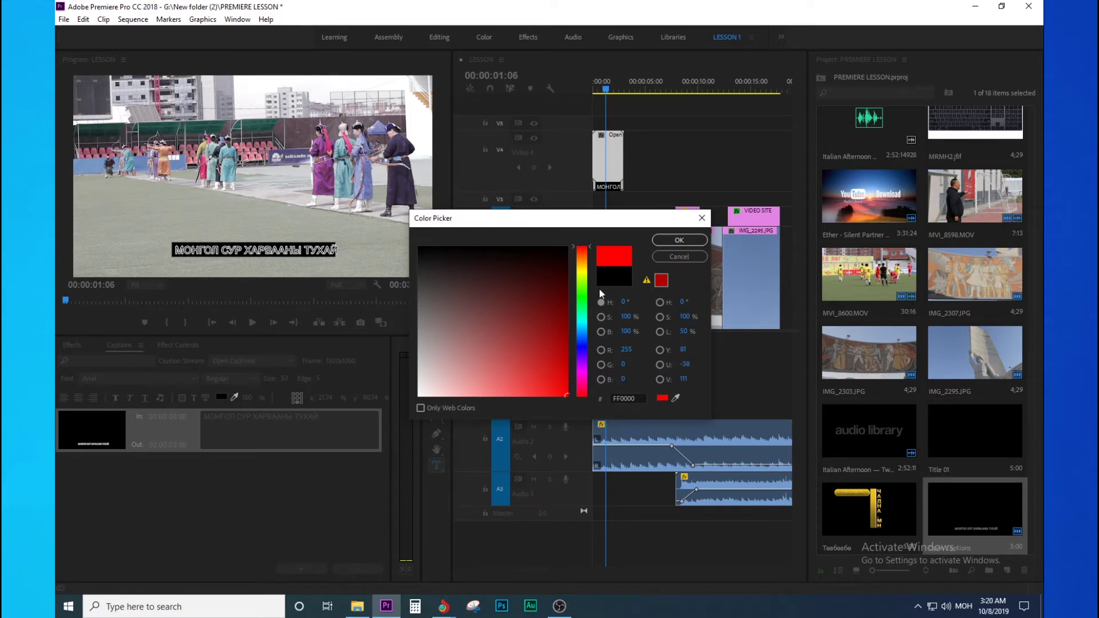
left_click(678, 240)
left_click(345, 438)
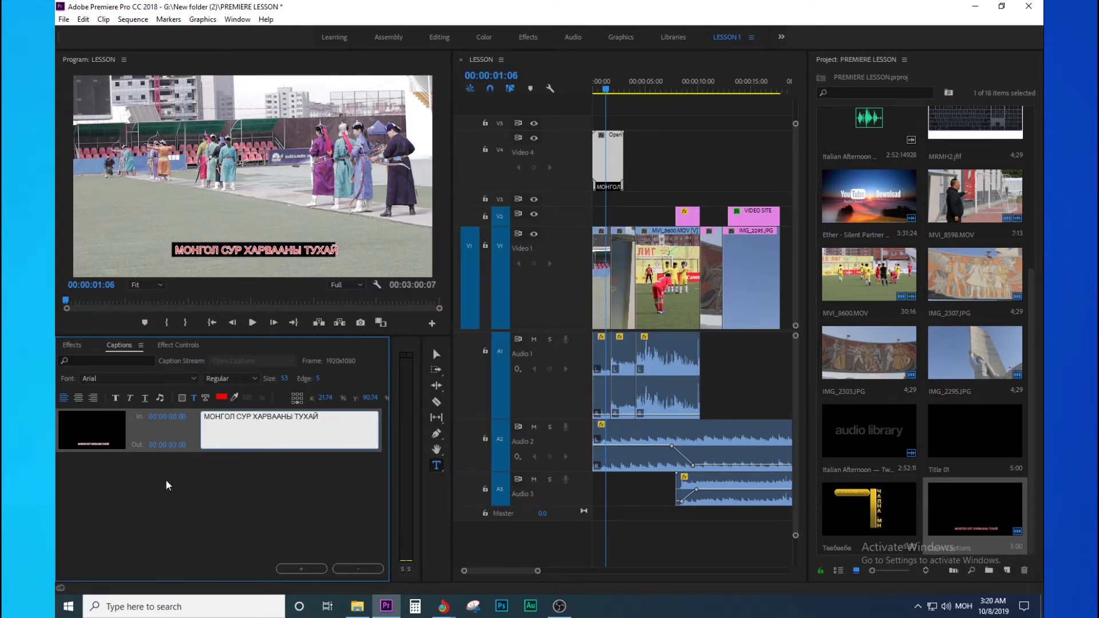
type("с")
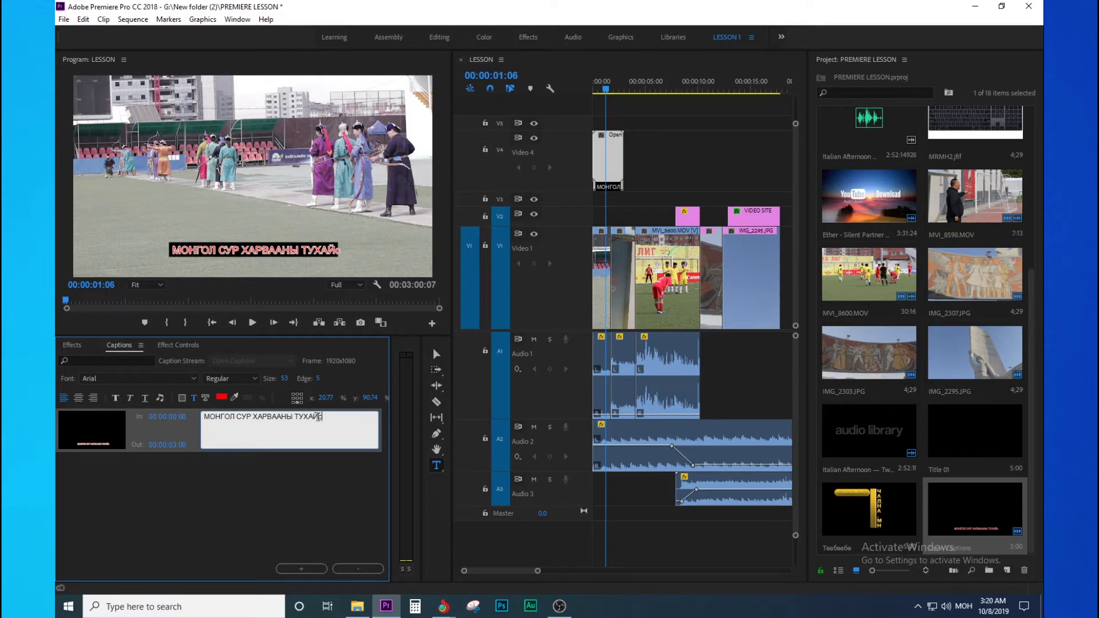
key("BackSpace")
Undo the accidental empty text graphic and return to clip selection.
left_click(213, 132)
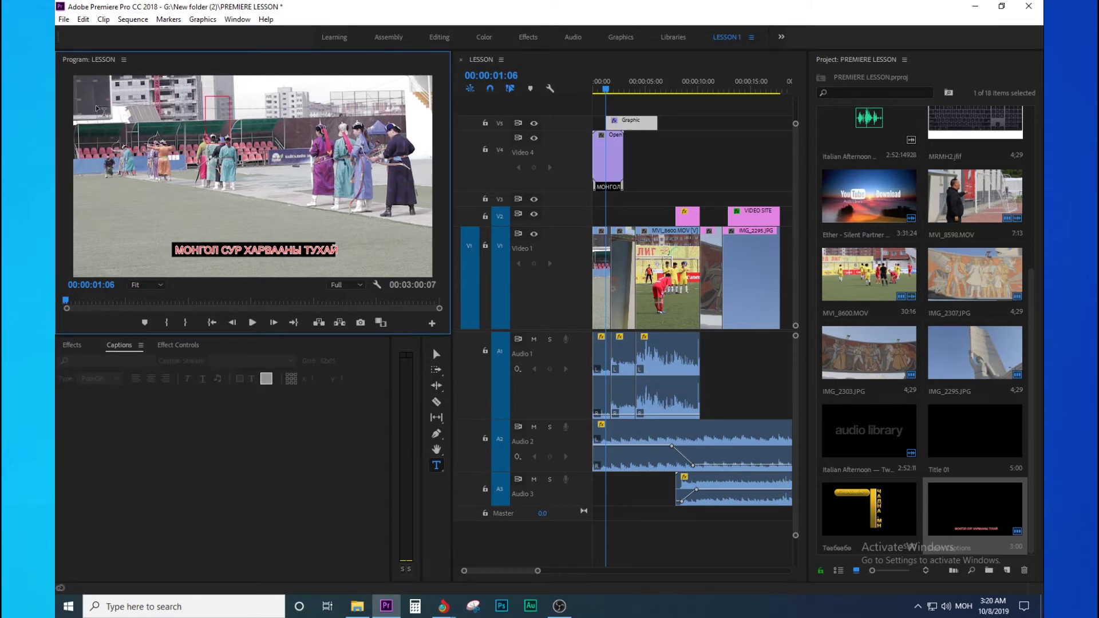
key("ctrl+z")
left_click(436, 354)
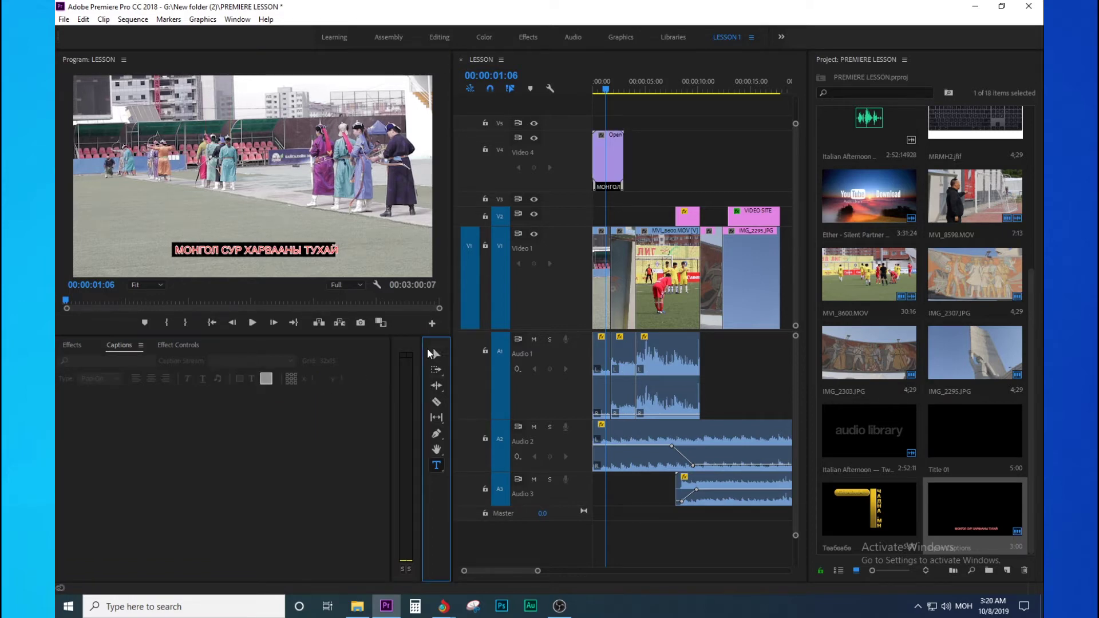
left_click(241, 221)
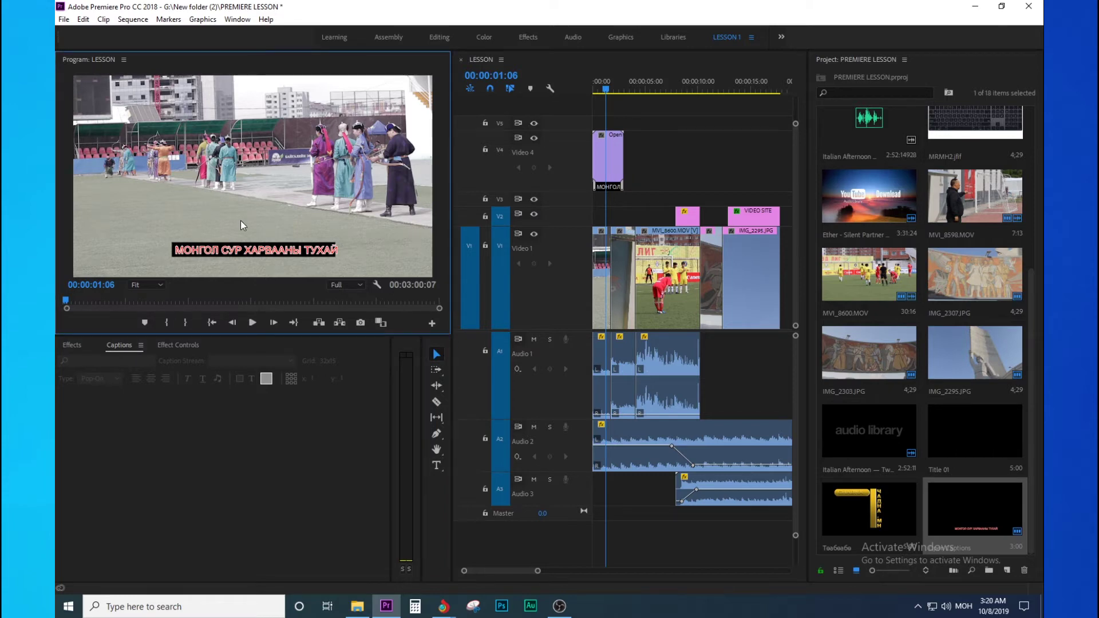
key("grave")
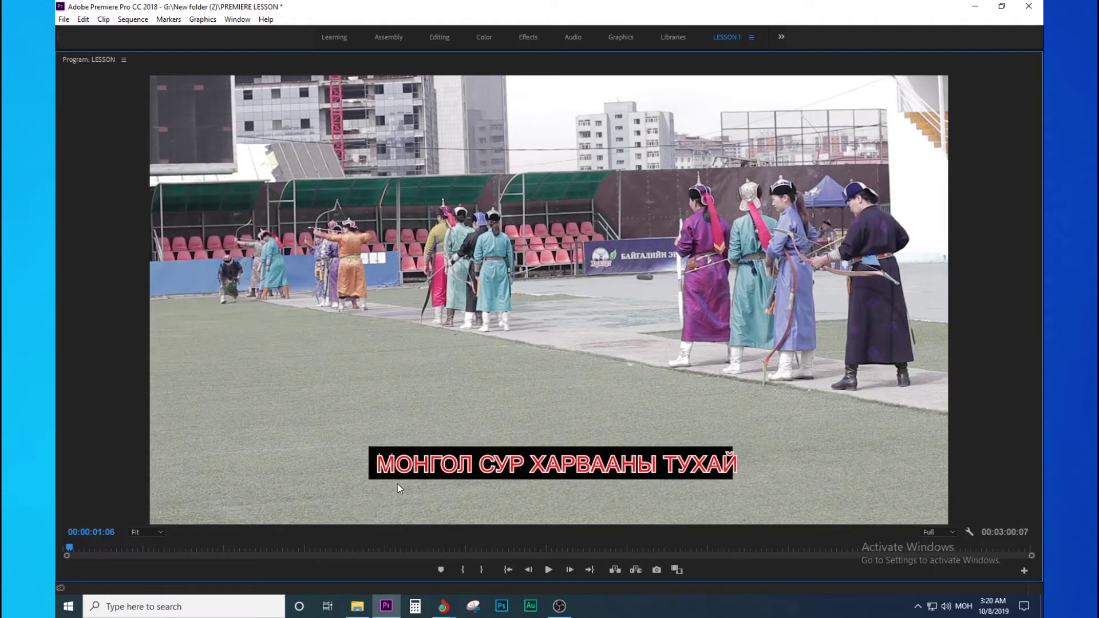
key("grave")
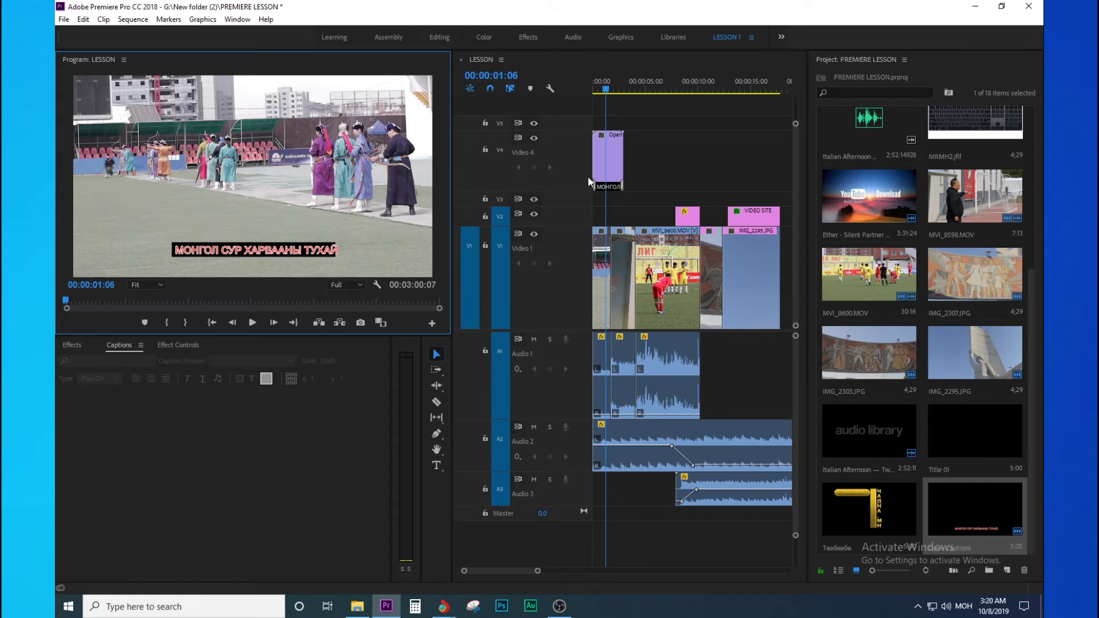
Make the title caption bold and position it at the bottom centre of the frame.
left_click(595, 177)
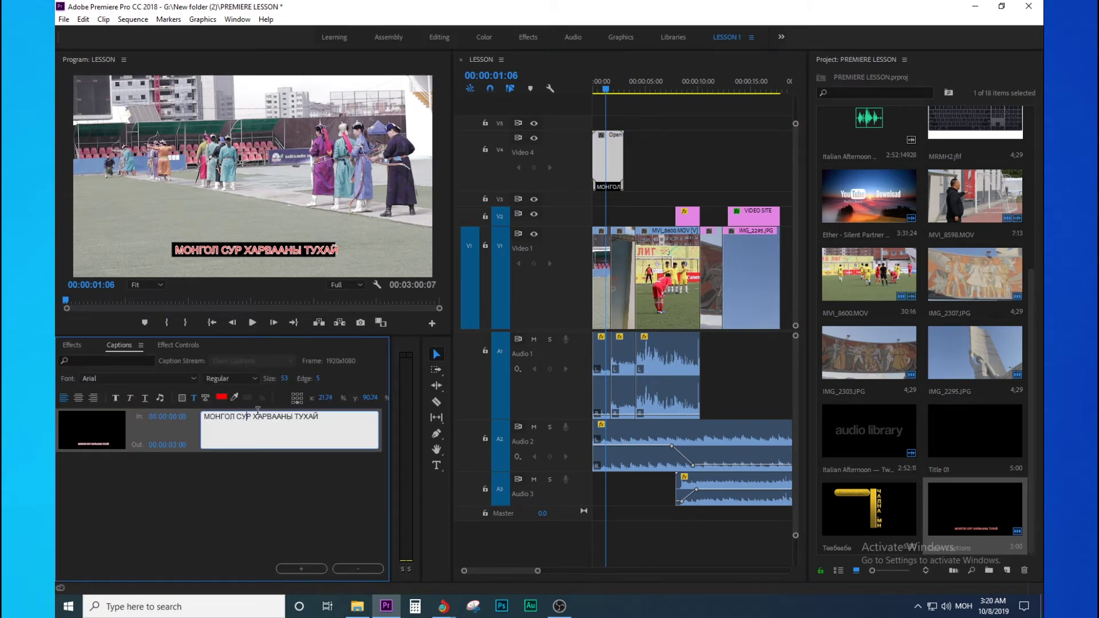
left_click(243, 379)
left_click(234, 405)
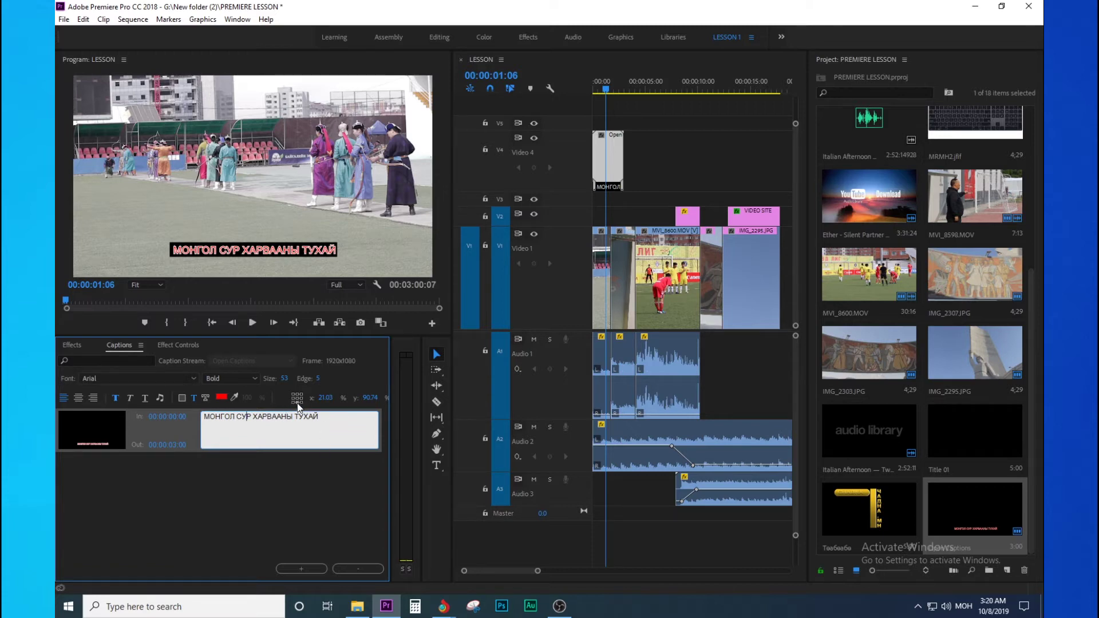
left_click(294, 402)
left_click(293, 397)
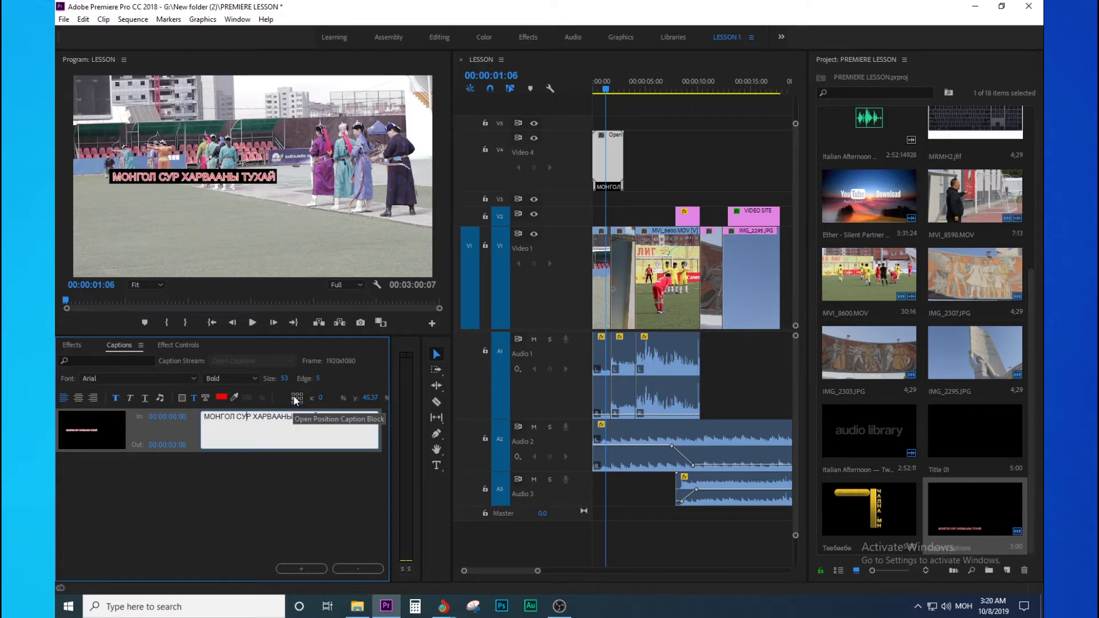
left_click(297, 394)
left_click(301, 394)
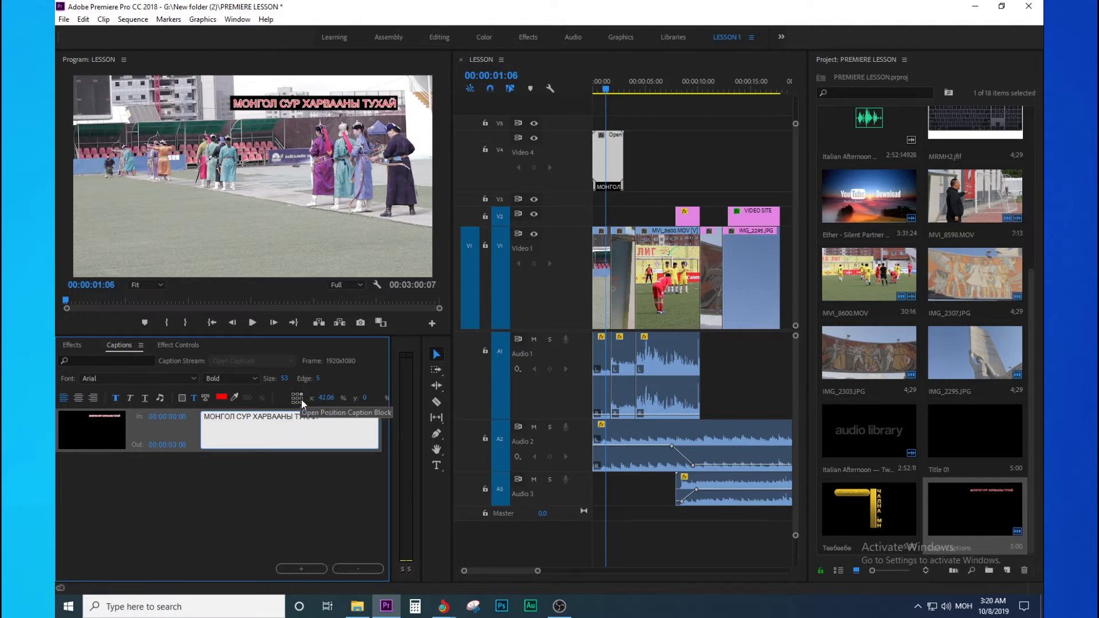
left_click(301, 399)
left_click(302, 402)
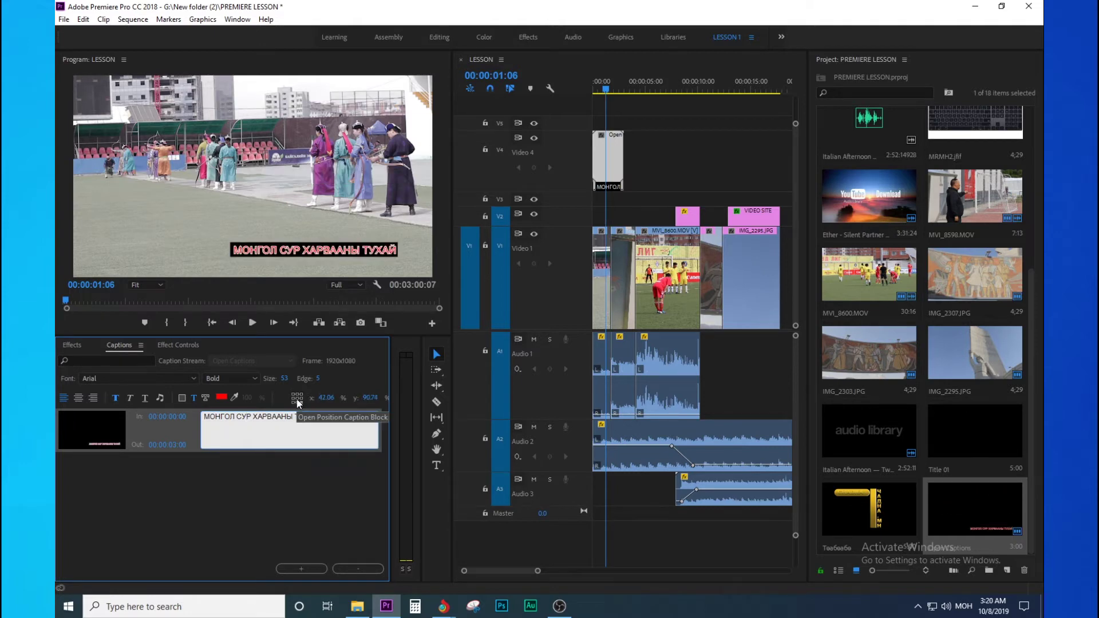
left_click(296, 398)
left_click(298, 402)
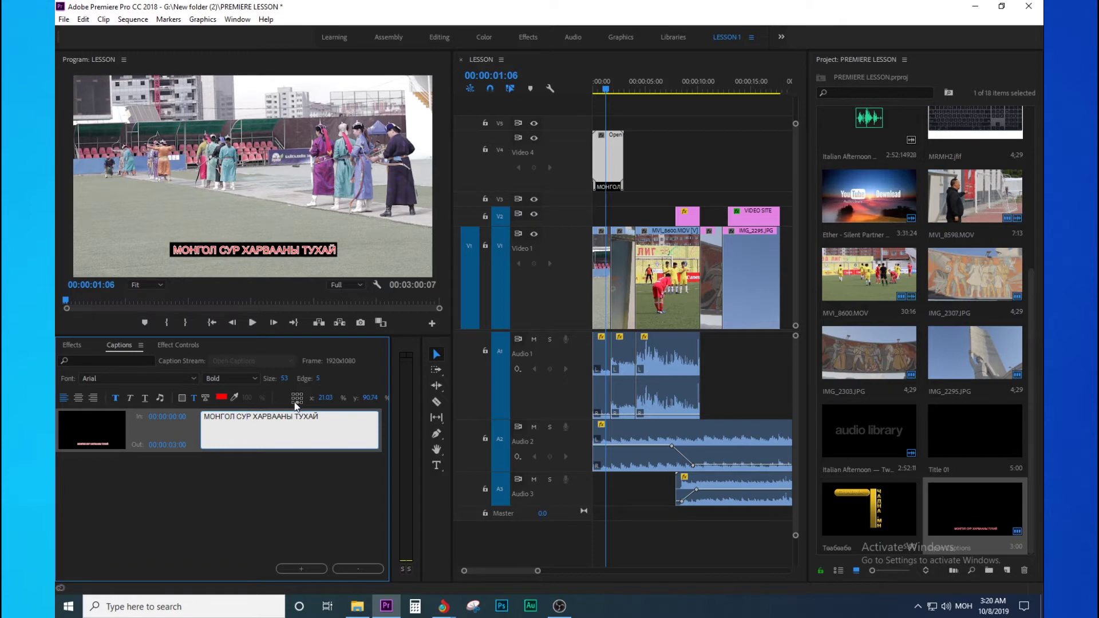
Centre-align the caption text.
left_click(76, 399)
left_click(92, 402)
left_click(80, 402)
Scrub and zoom the timeline to park the playhead at 00:00:07:23, where the football shot dissolves.
left_click_drag(637, 98, 722, 82)
key("equal")
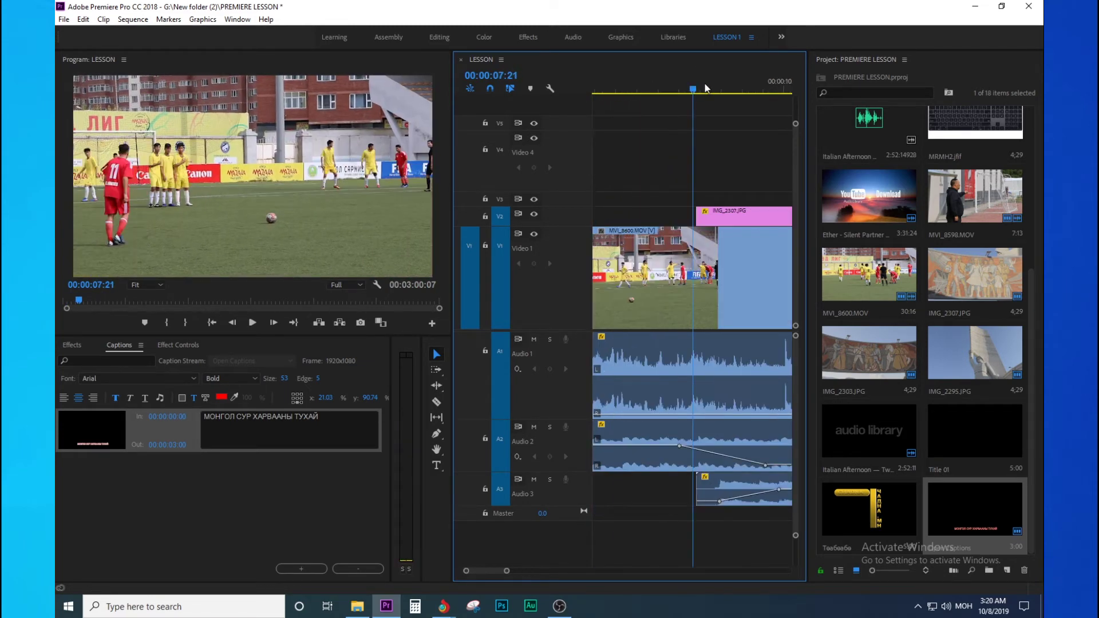
key("minus")
mouse_move(722, 81)
left_mouse_down()
mouse_move(746, 102)
mouse_move(695, 129)
left_mouse_up()
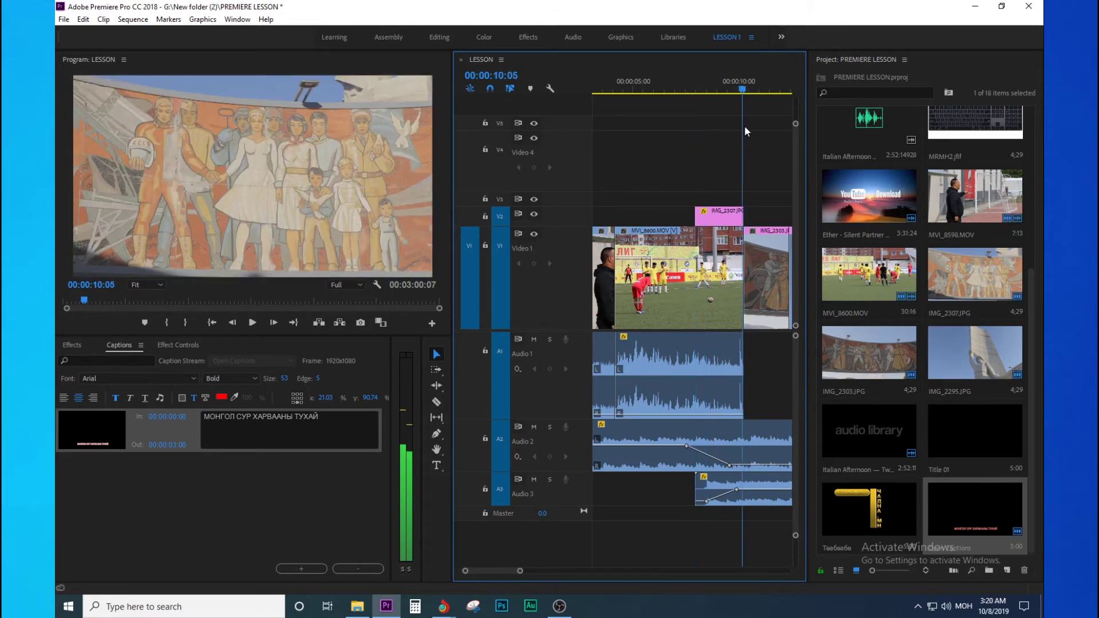
key("minus")
key("equal")
key("minus")
key("minus")
key("equal")
key("equal")
left_click_drag(664, 90, 762, 138)
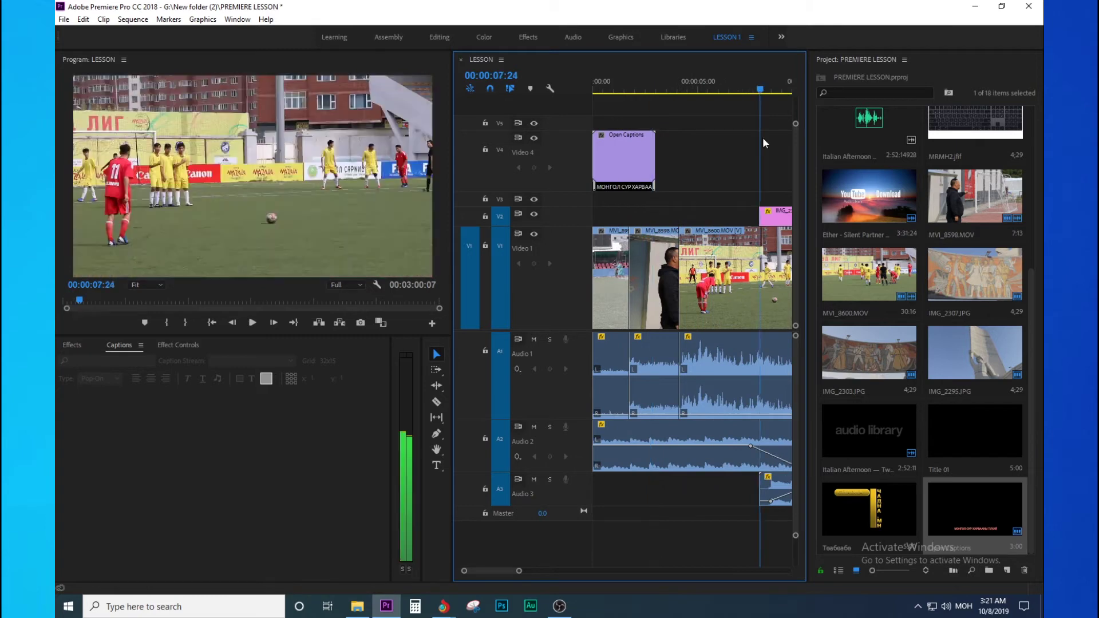
key("equal")
key("equal")
key("equal")
left_click(713, 94)
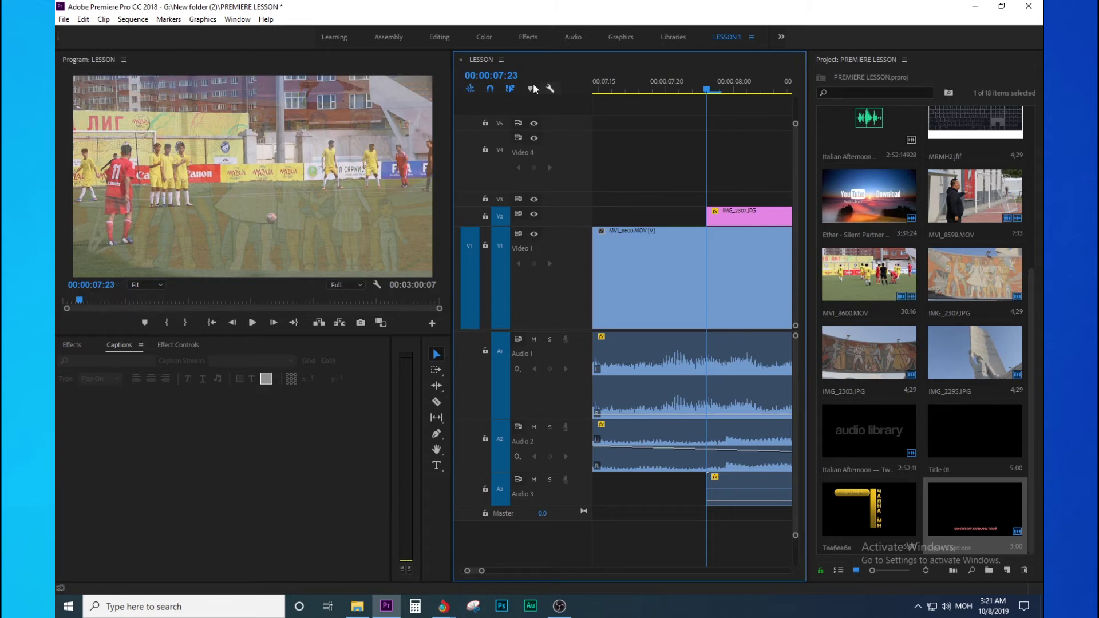
Copy the 00:00:07:23 playhead timecode and paste it as the title caption's In time.
left_click(488, 74)
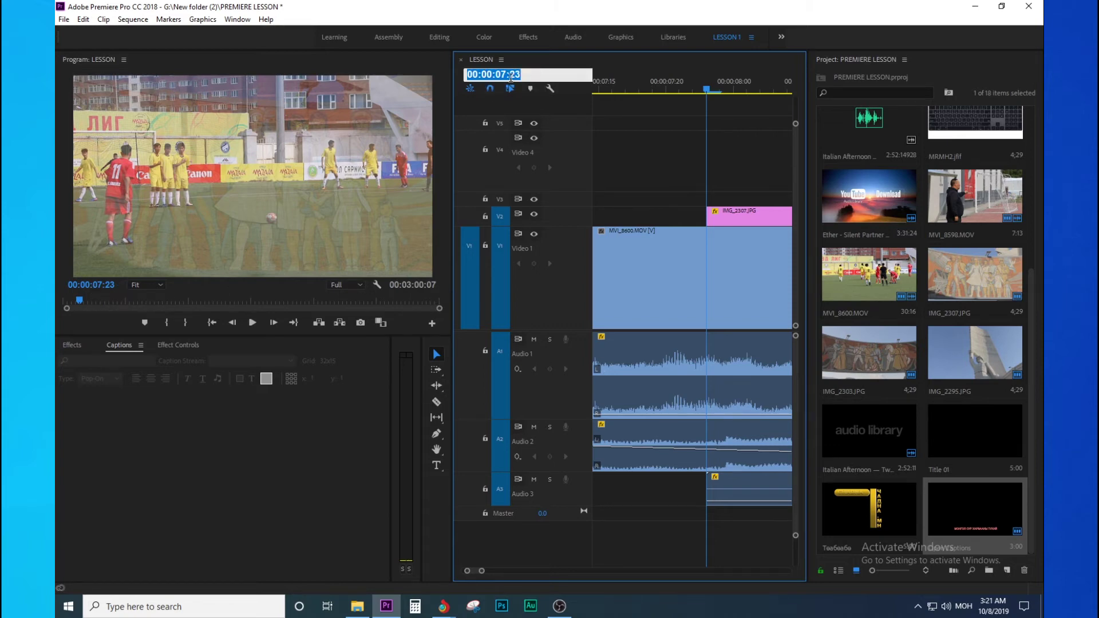
right_click(513, 74)
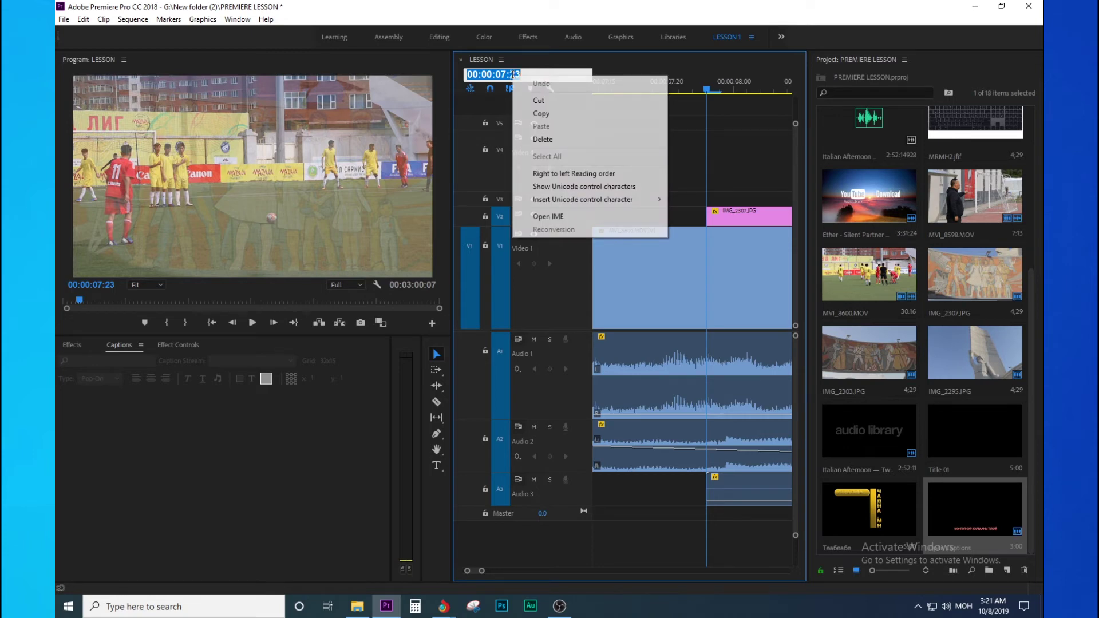
left_click(551, 114)
left_click(678, 171)
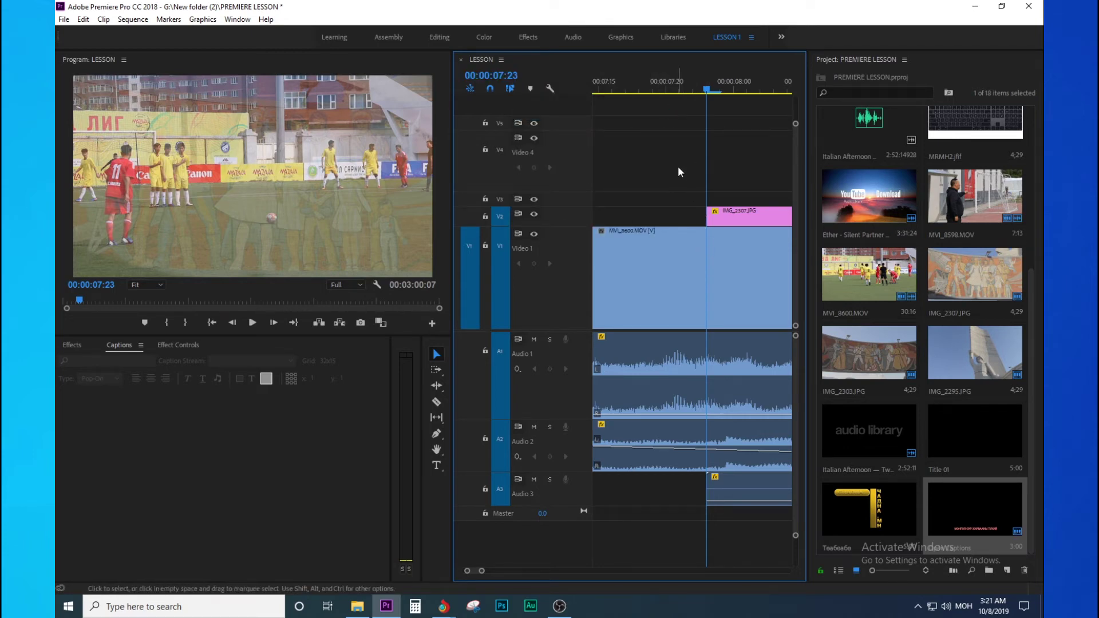
key("minus")
key("minus")
key("minus")
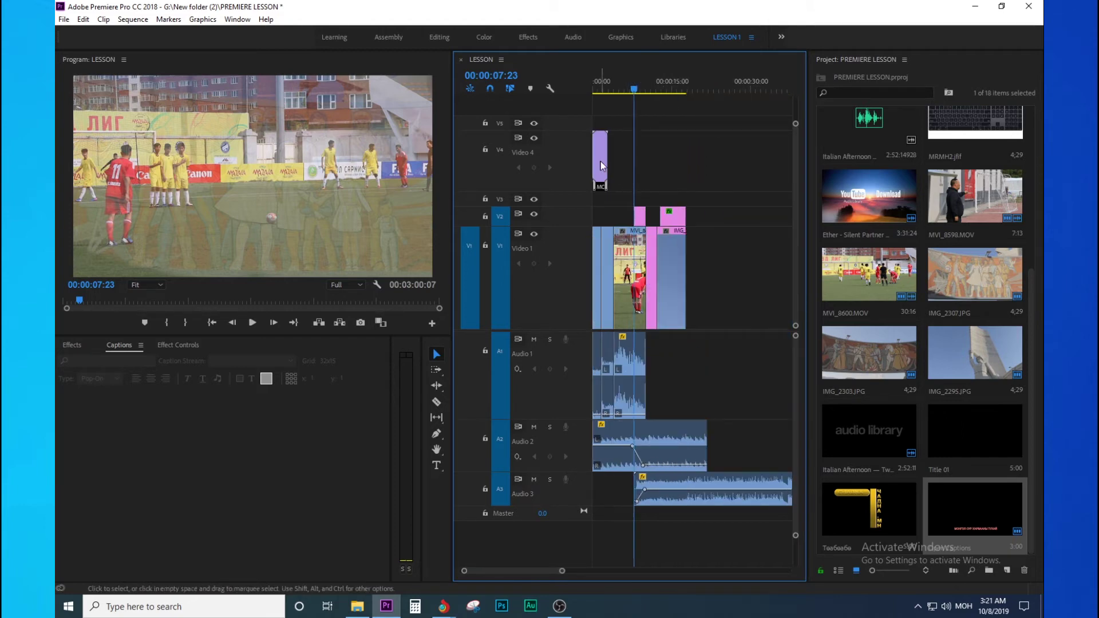
double_click(601, 166)
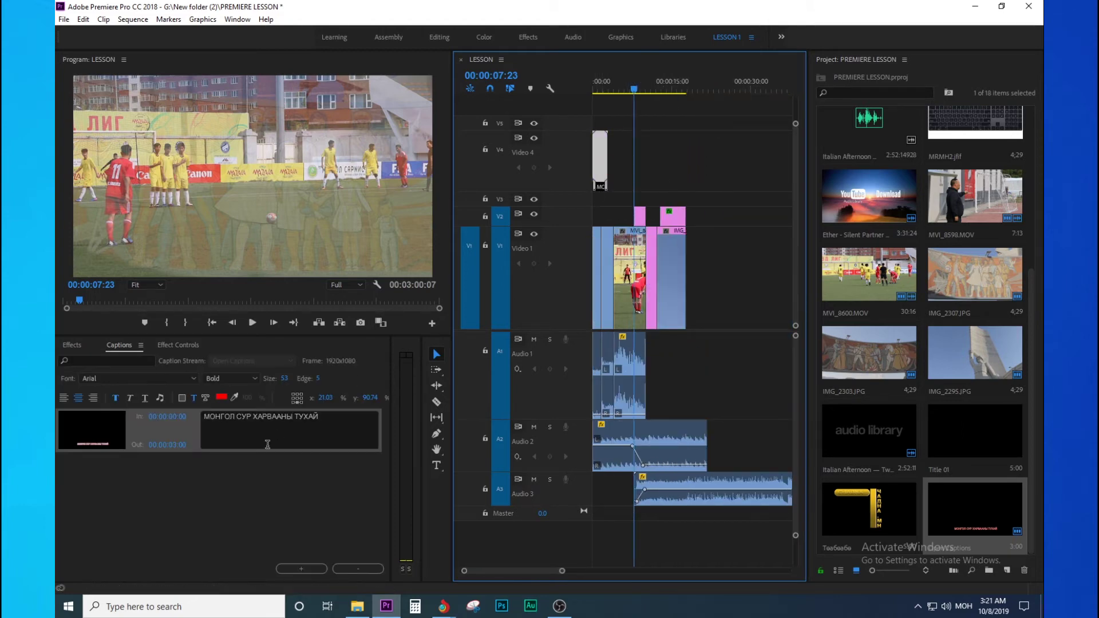
left_click(163, 417)
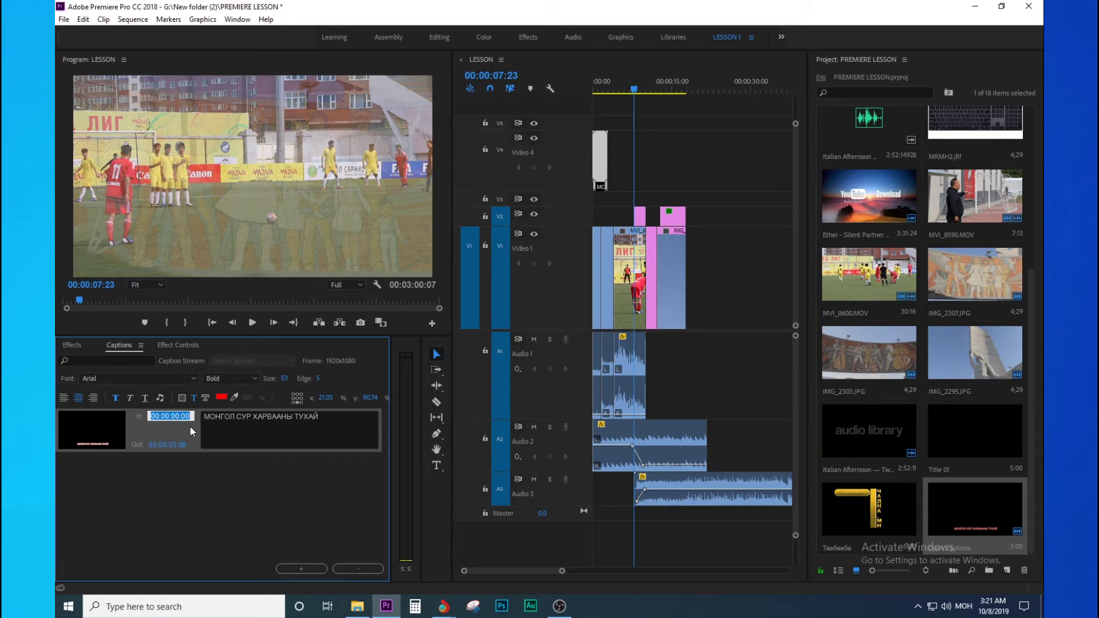
key("ctrl+v")
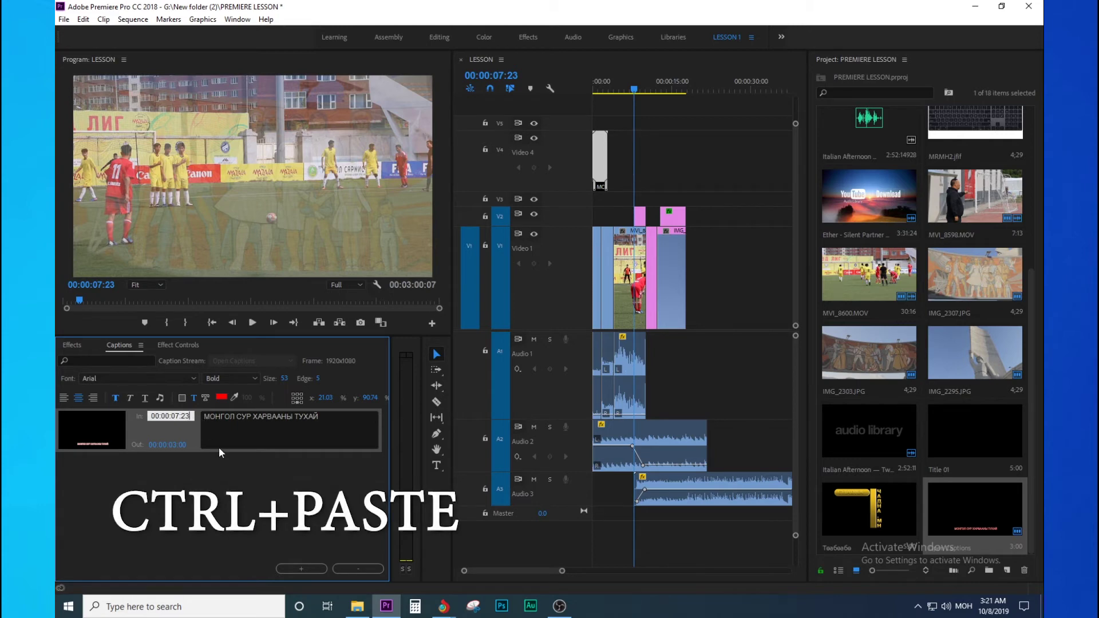
left_click(221, 449)
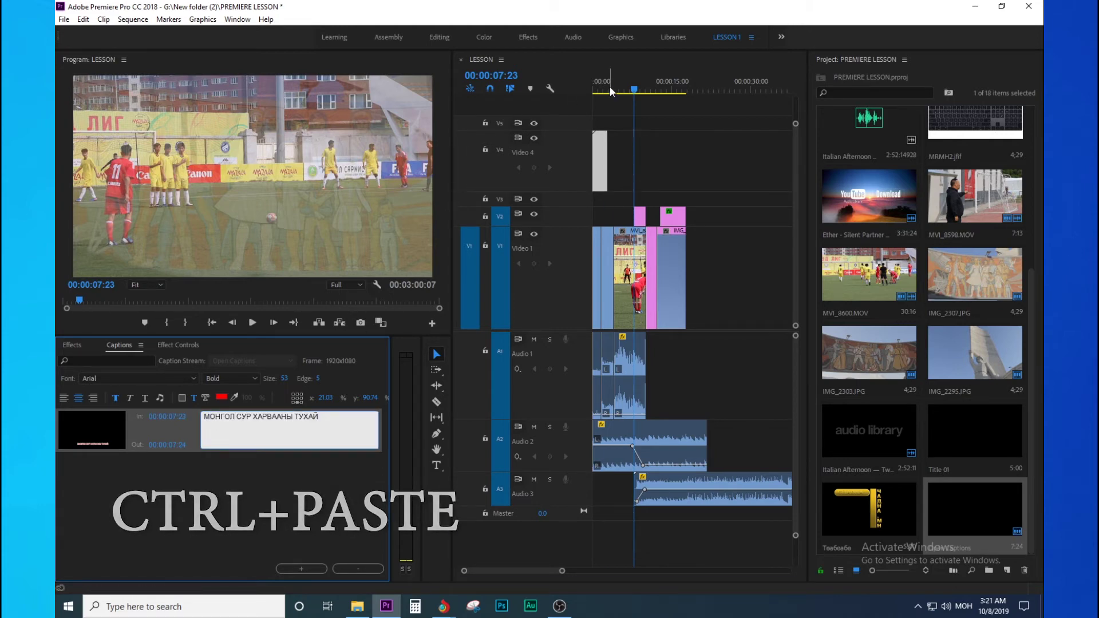
left_click_drag(609, 87, 592, 97)
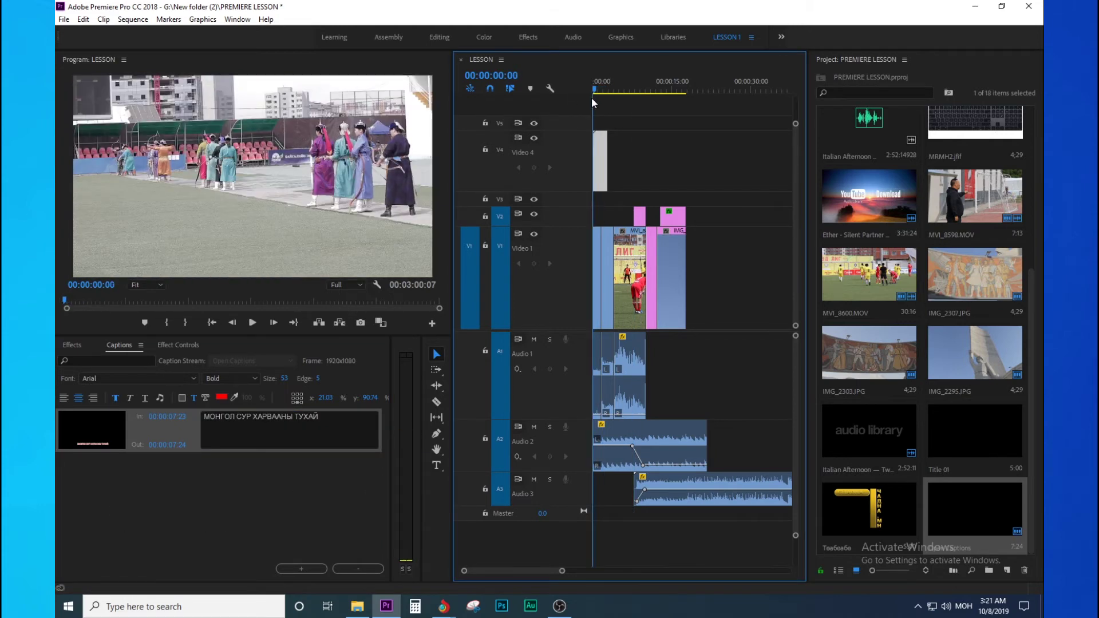
Lengthen the caption clip on the timeline and move the playhead near its end.
key("=")
key("=")
key("=")
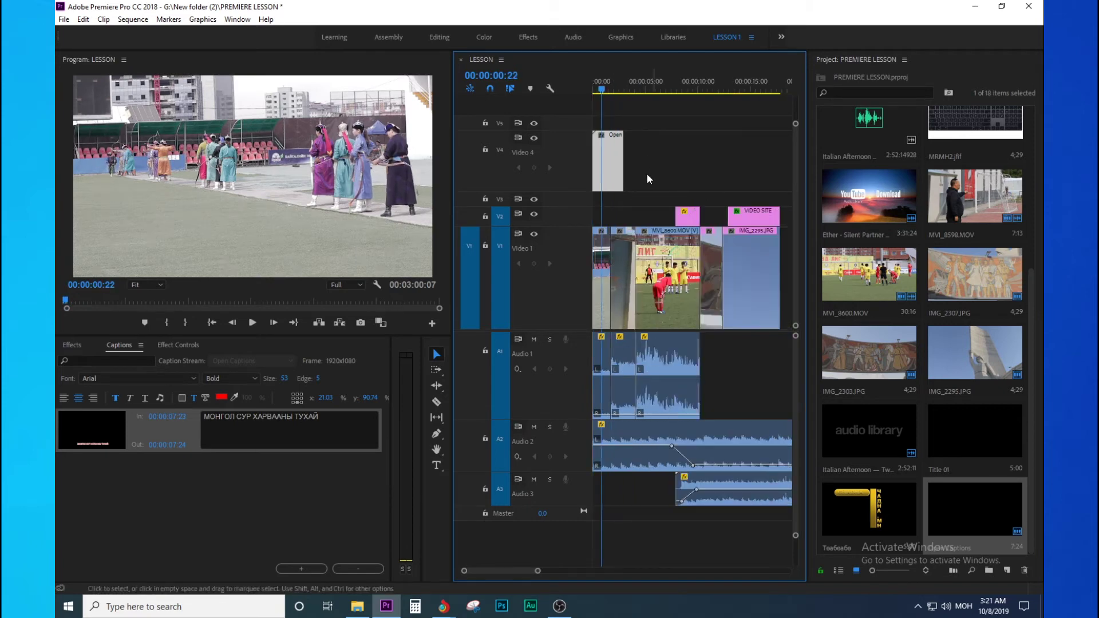
key("minus")
mouse_move(607, 160)
left_mouse_down()
mouse_move(656, 165)
mouse_move(641, 165)
left_mouse_up()
left_click(636, 87)
key("=")
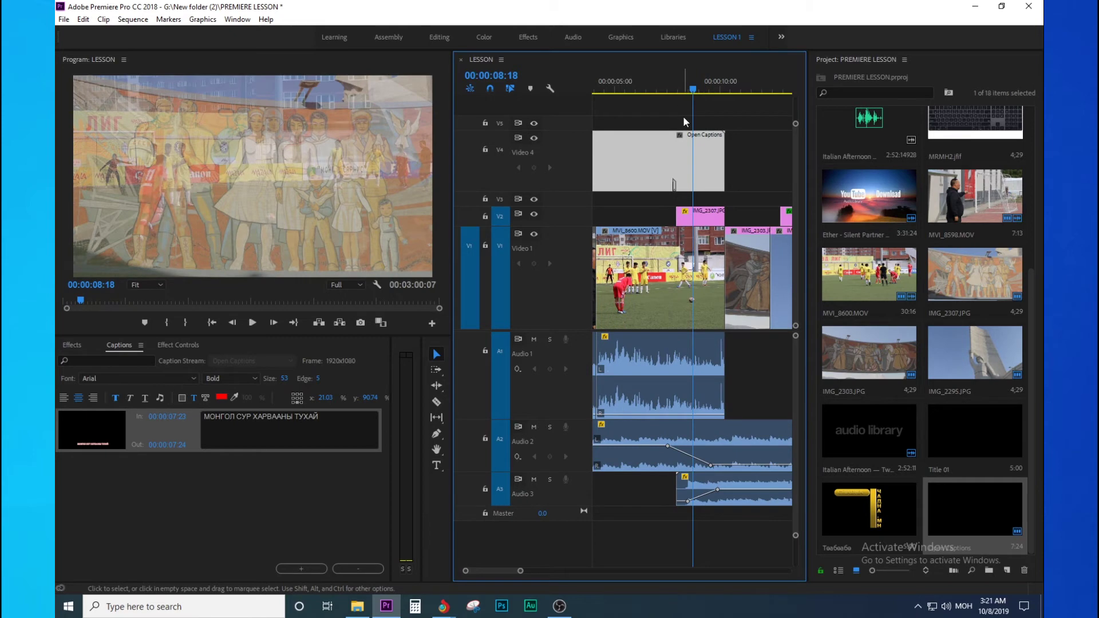
Snap the playhead to the football clip's end at 00:00:10:06.
key("=")
left_click(658, 81)
key("=")
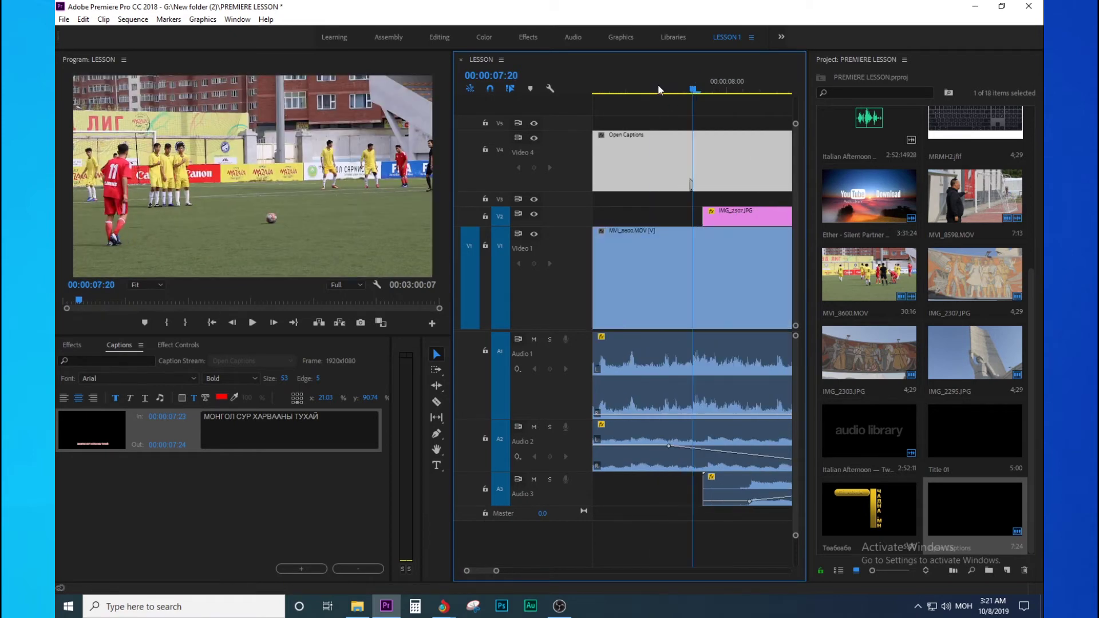
key("=")
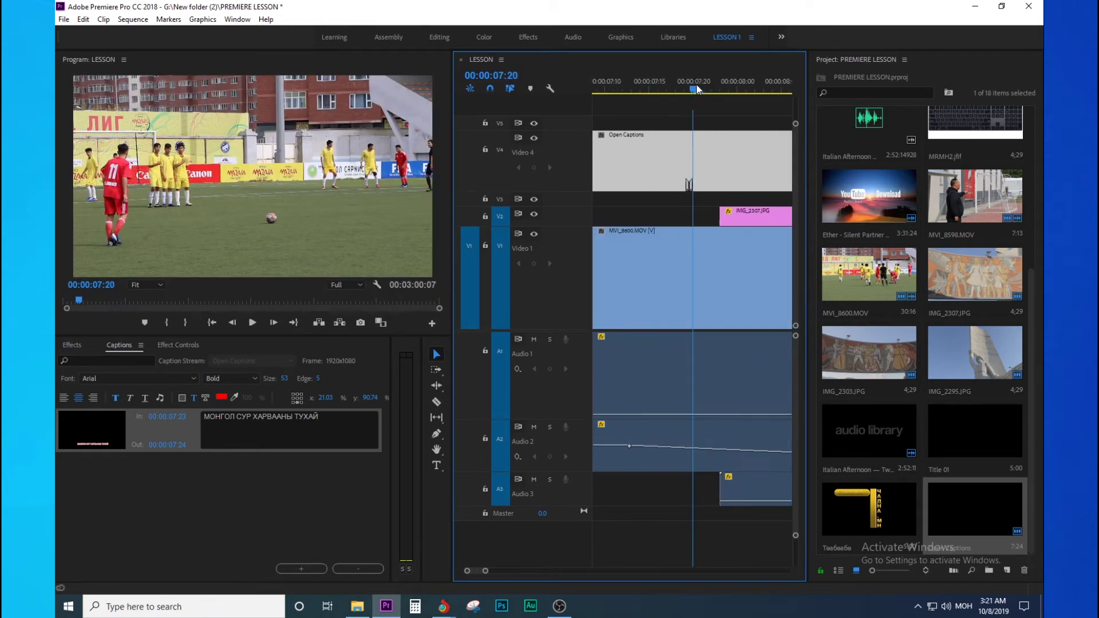
key("minus")
key("minus")
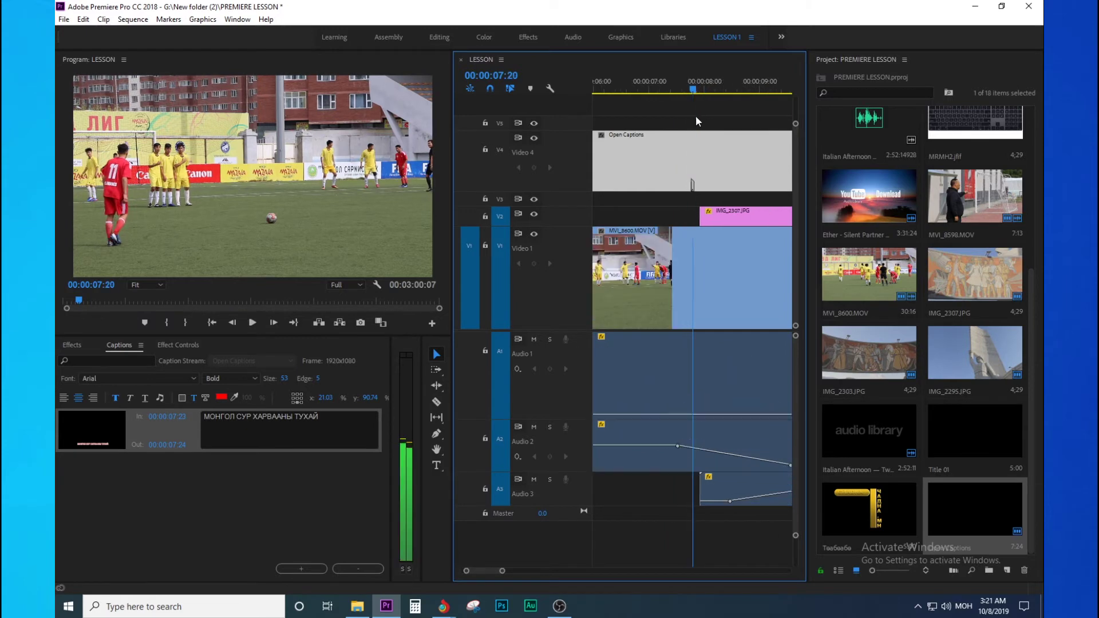
left_click_drag(696, 89, 686, 91)
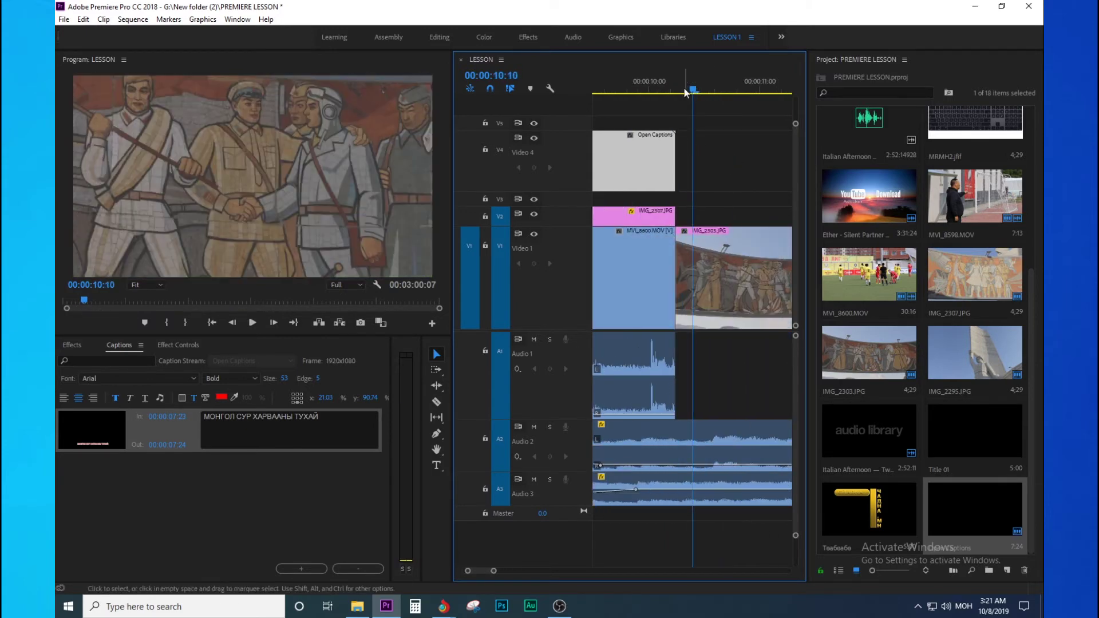
key("=")
left_click_drag(686, 91, 664, 86)
key("equal")
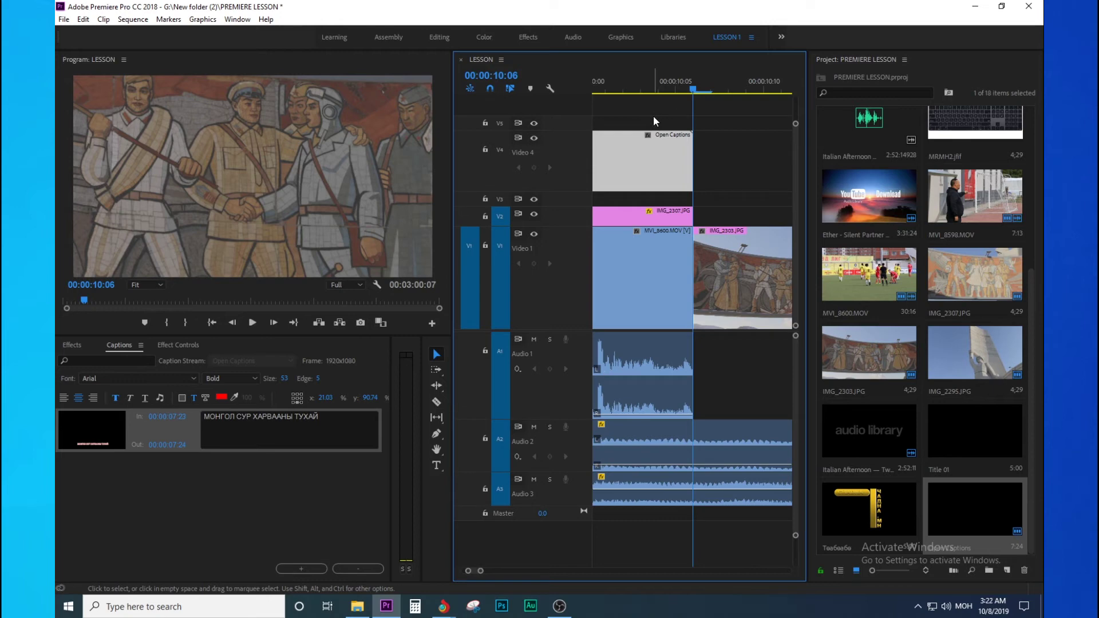
key("minus")
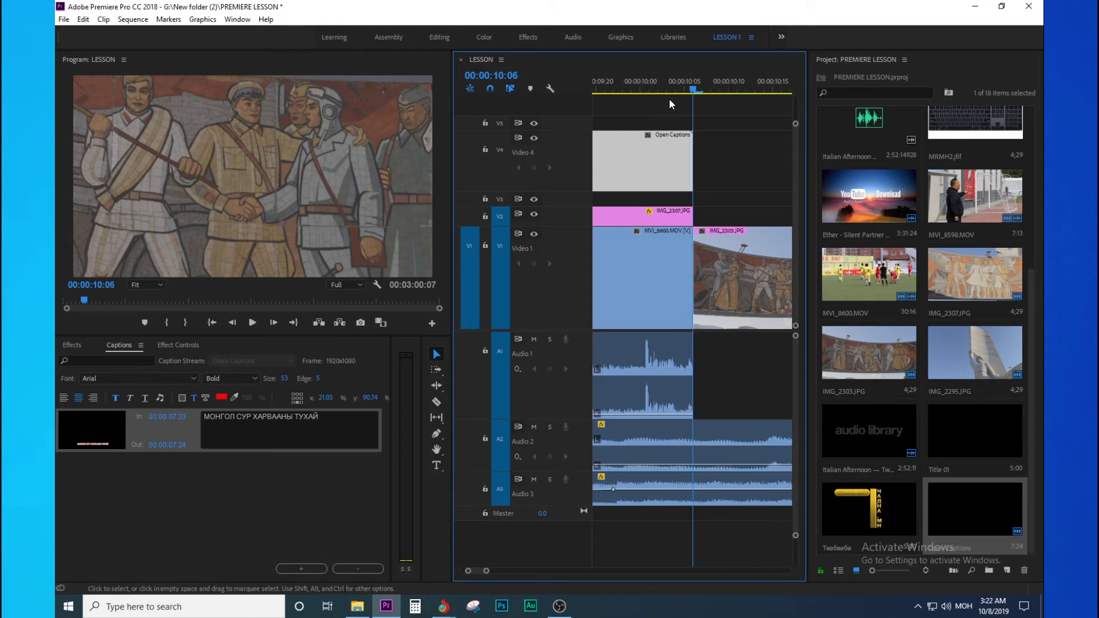
key("equal")
key("minus")
key("minus")
left_click(494, 78)
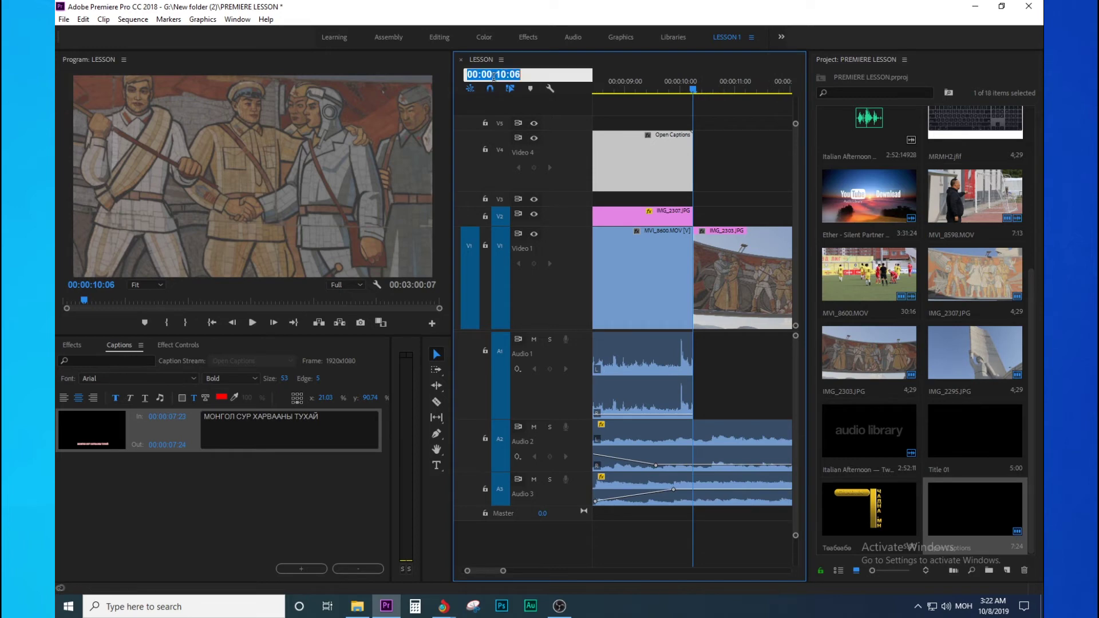
Copy the 00:00:10:06 timecode and paste it into the title caption's Out field.
right_click(493, 79)
left_click(529, 116)
left_click(177, 446)
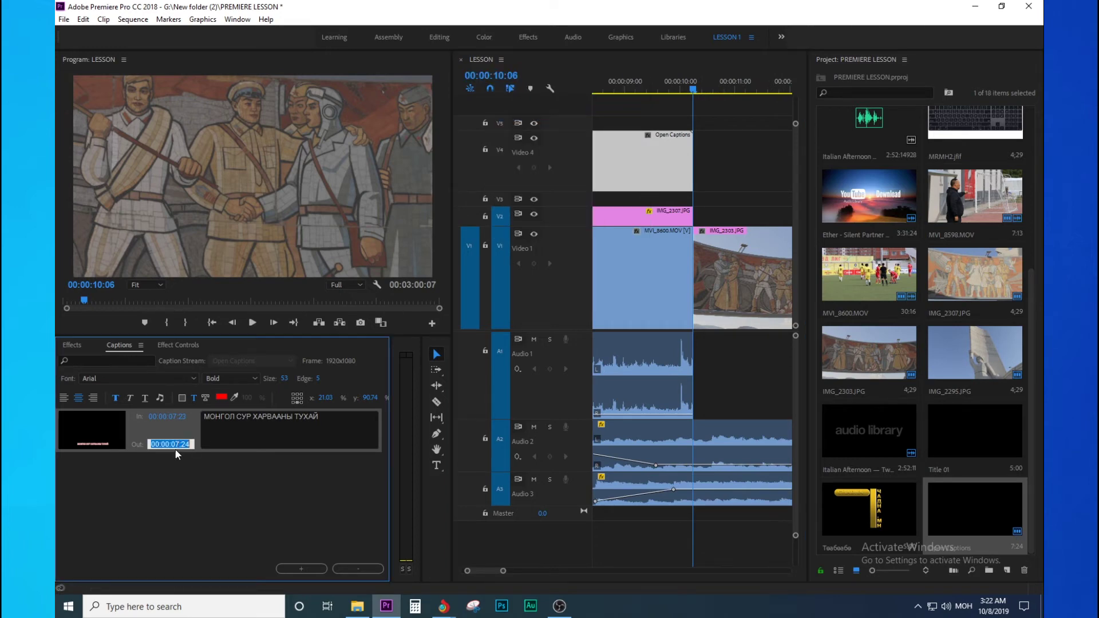
type("00:00:10:06")
right_click(183, 442)
left_click(197, 342)
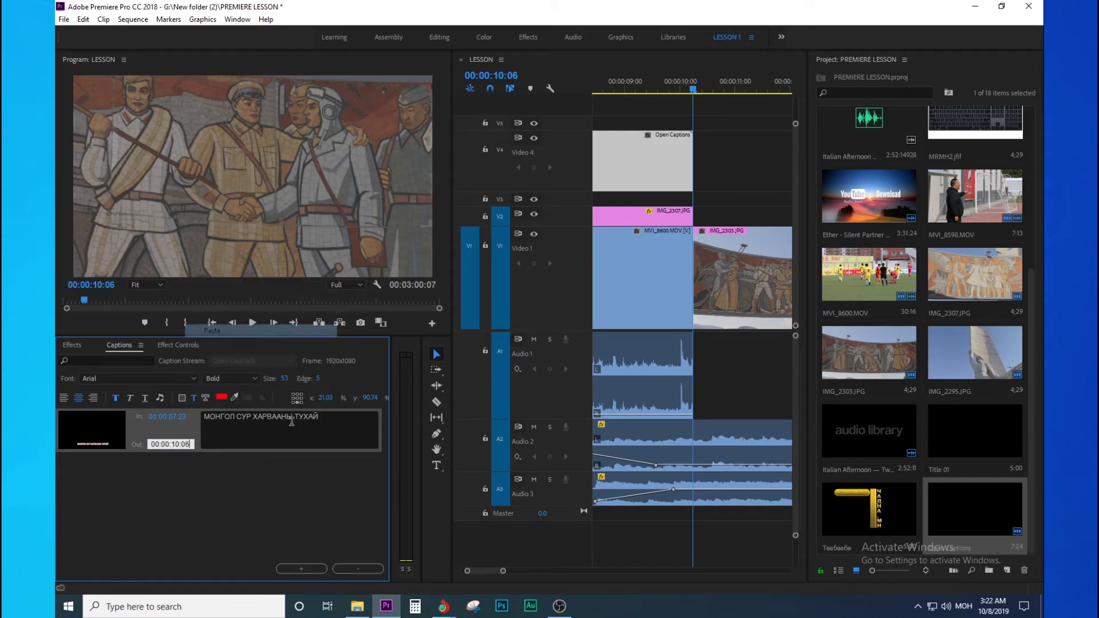
Commit the 00:00:10:06 end time and place the playhead at 00:00:07:06.
left_click(237, 439)
left_click(644, 108)
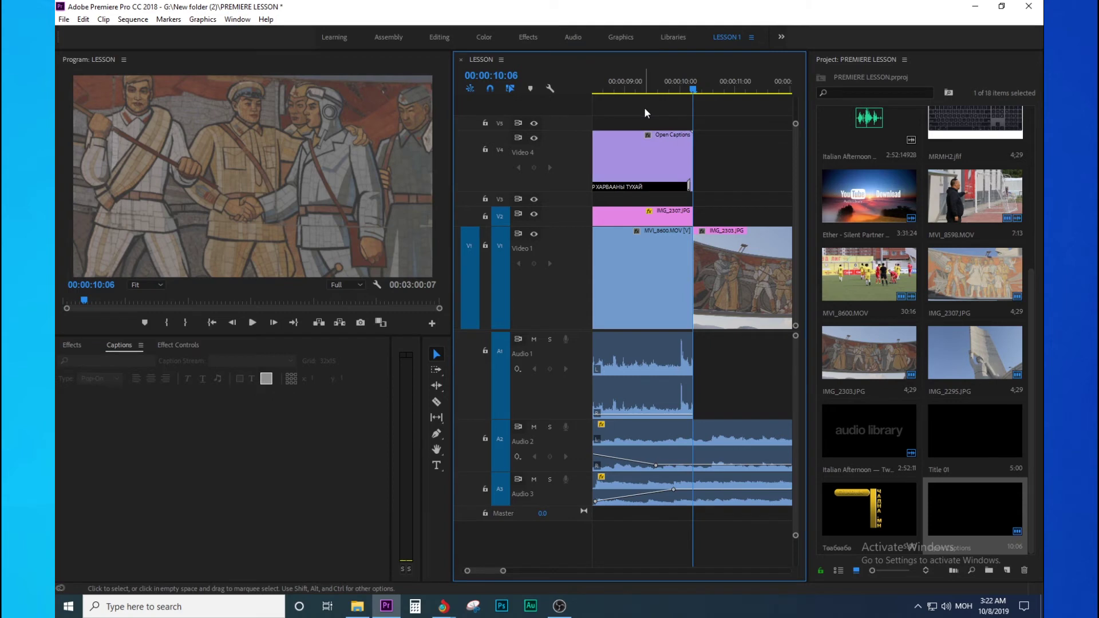
key("minus")
left_click(652, 91)
Play the sequence to preview the title caption over the footage.
key("space")
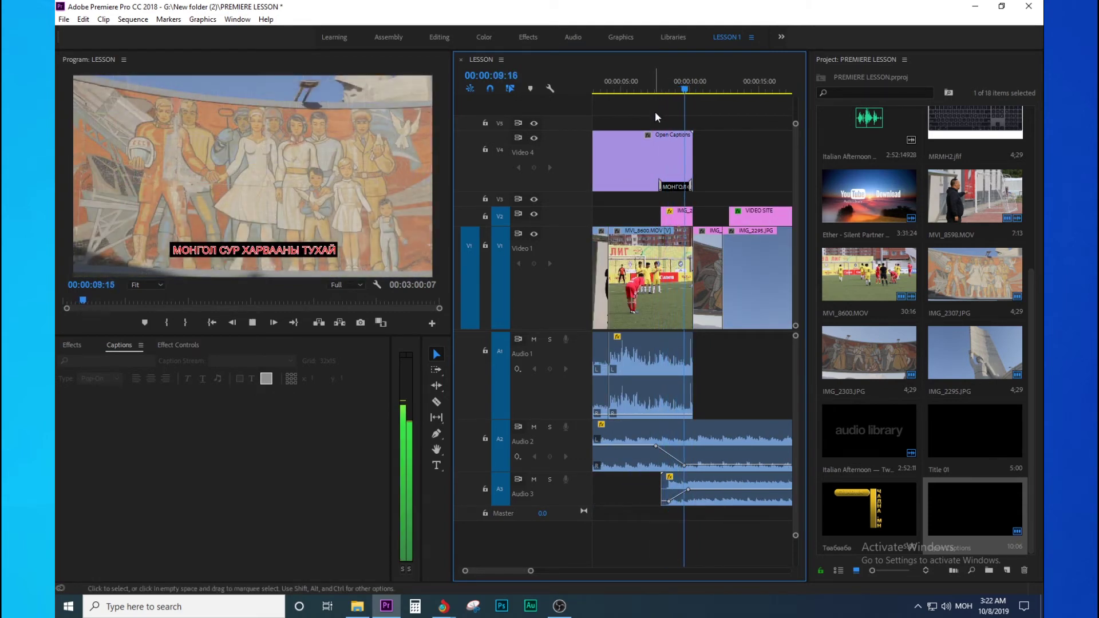
left_click(657, 84)
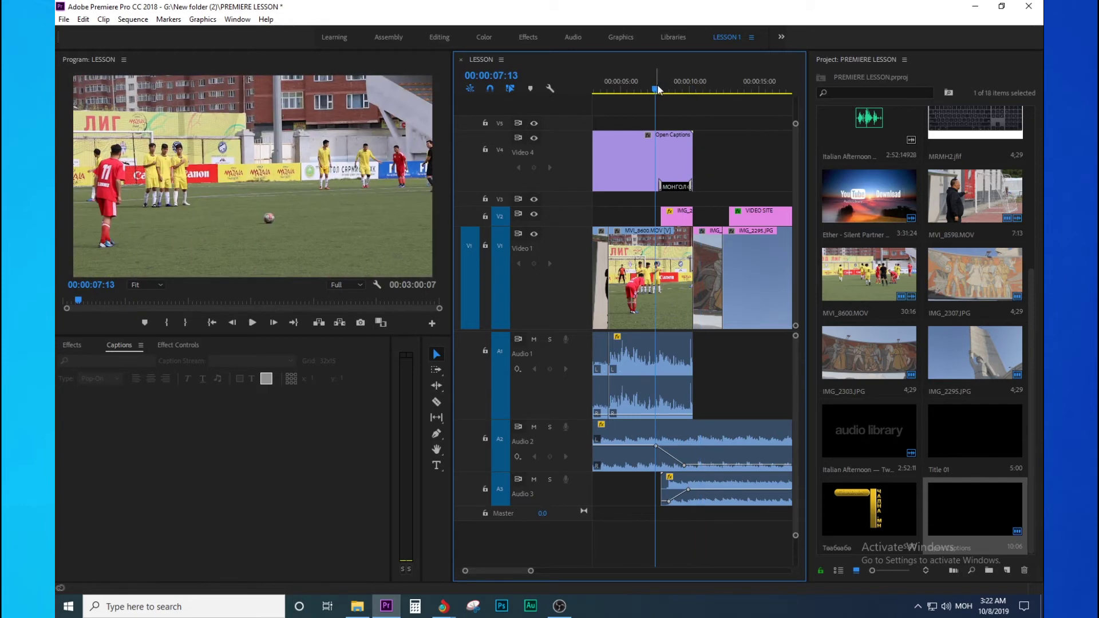
key("minus")
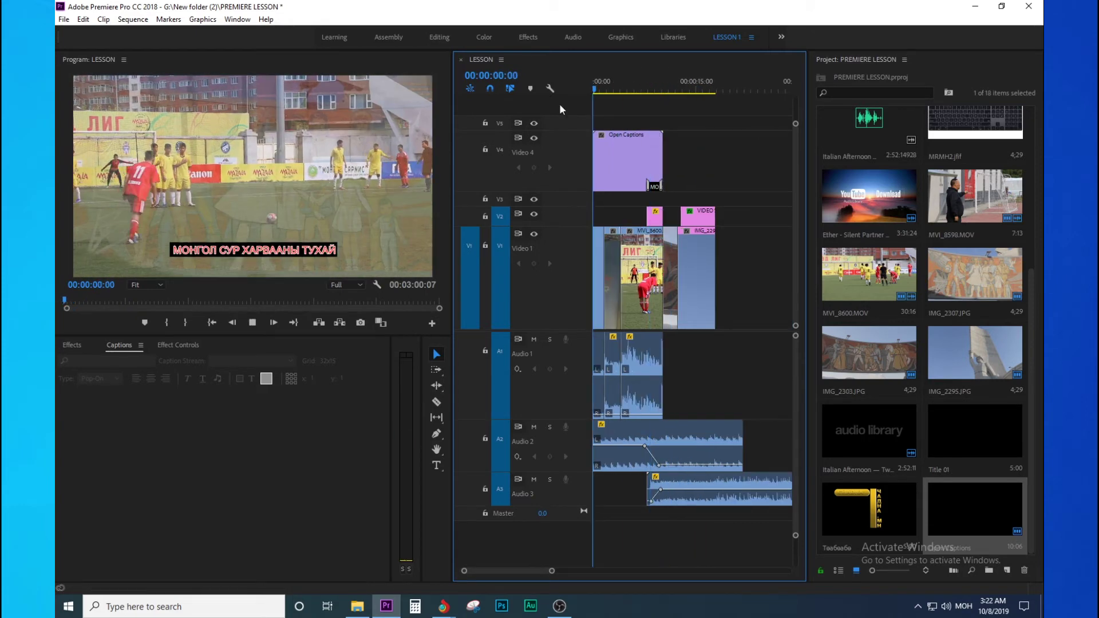
key("Home")
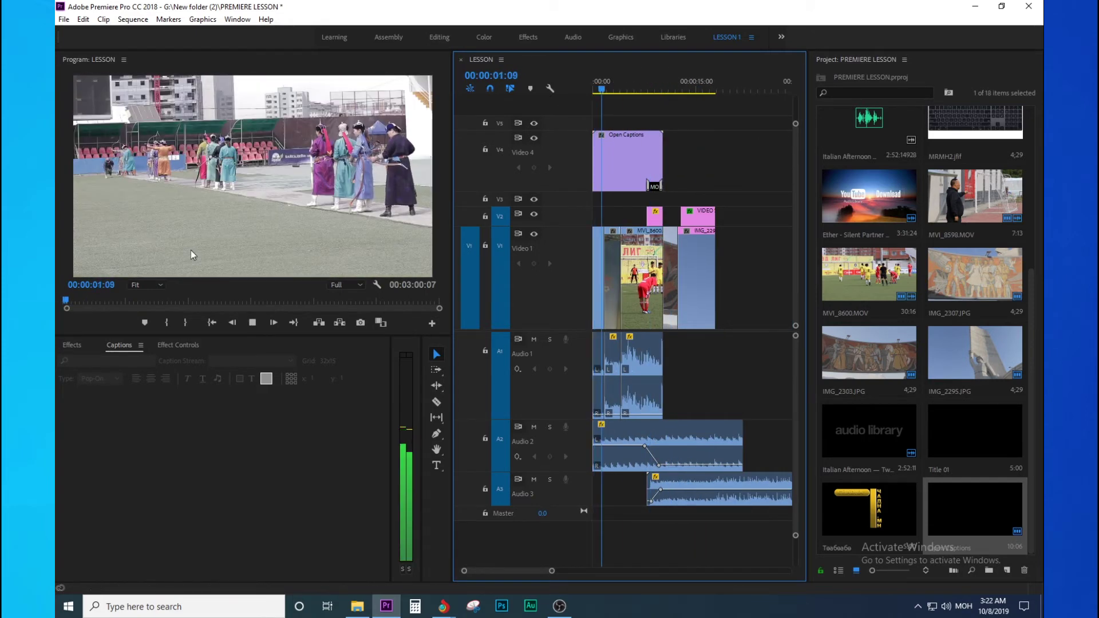
left_click(633, 167)
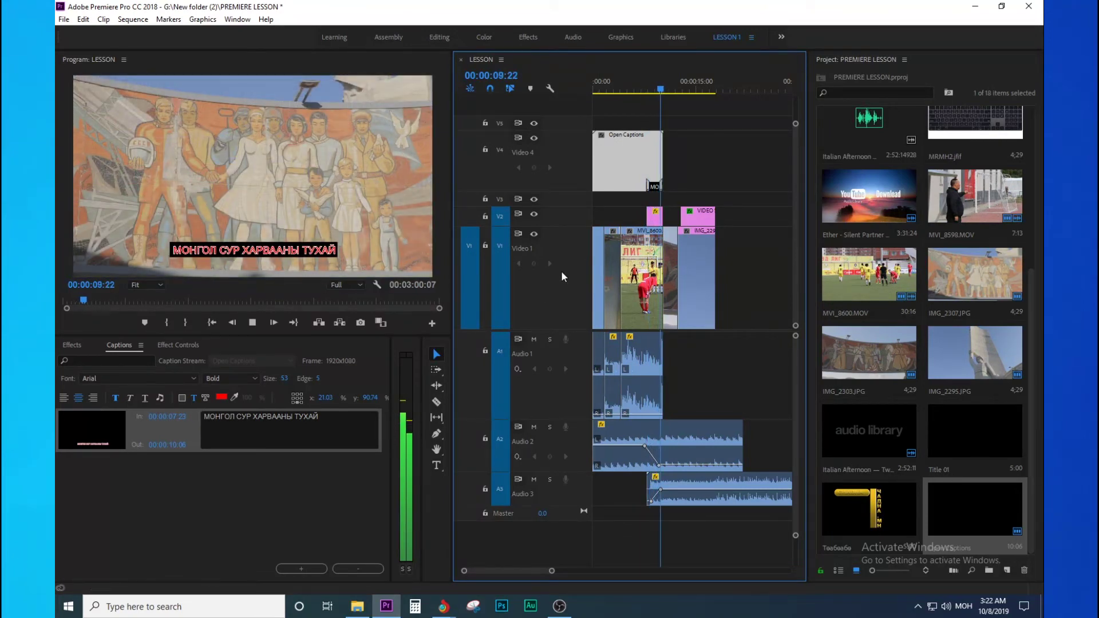
key("space")
key("equal")
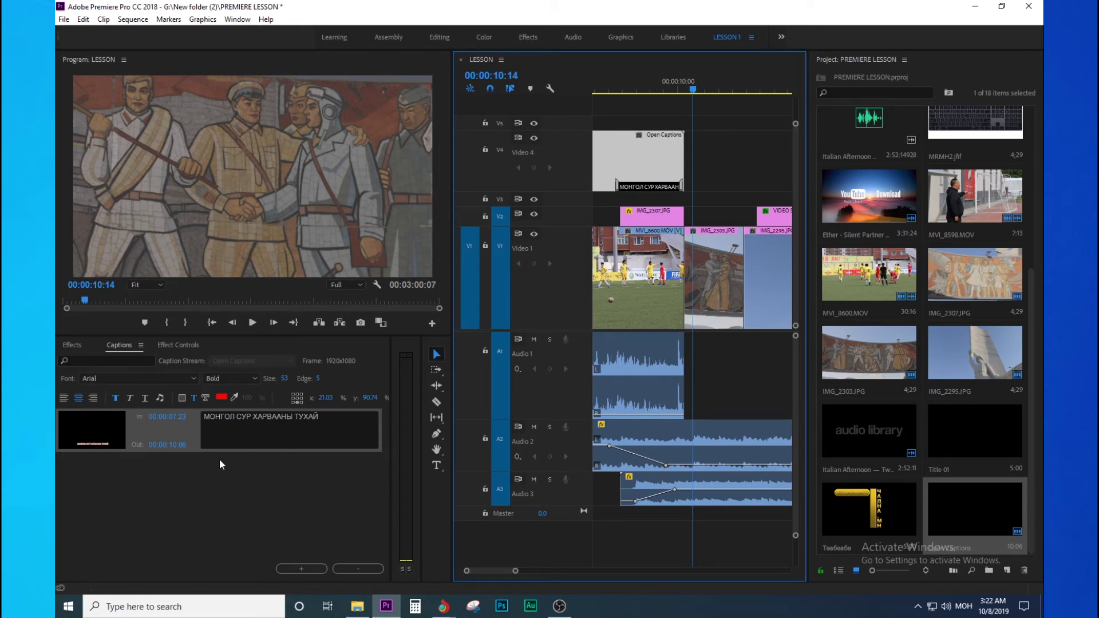
key("minus")
Park the playhead at 00:00:12:22, the start of the VIDEO SITE title.
left_click(721, 89)
left_click(723, 90)
key("equal")
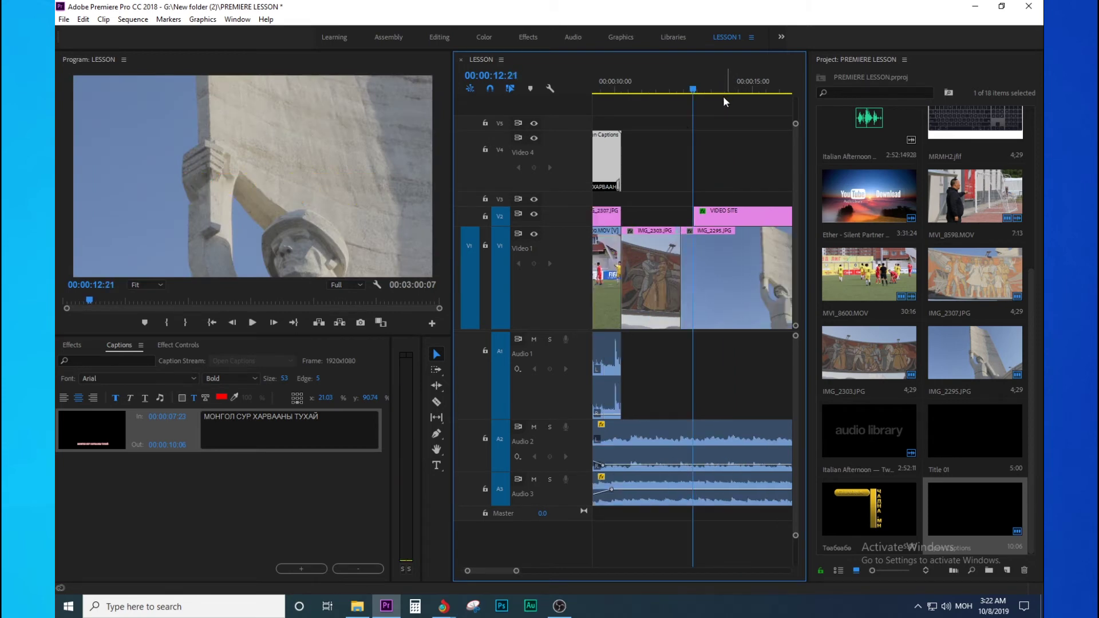
left_click(701, 88)
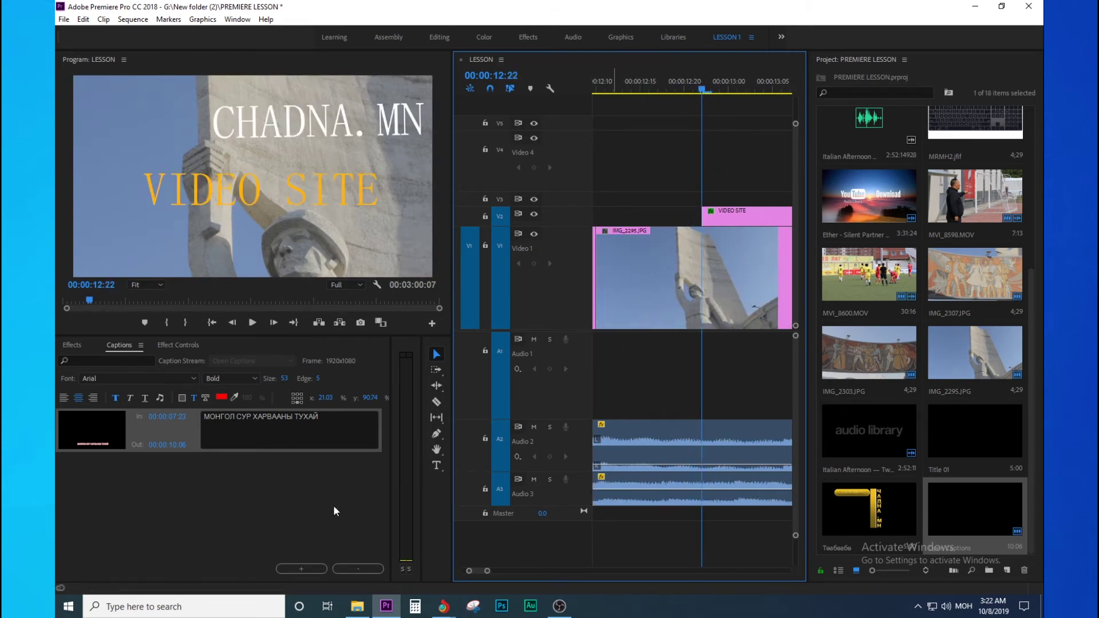
Place the edit point in the title caption's text, then add a second caption.
left_click(175, 439)
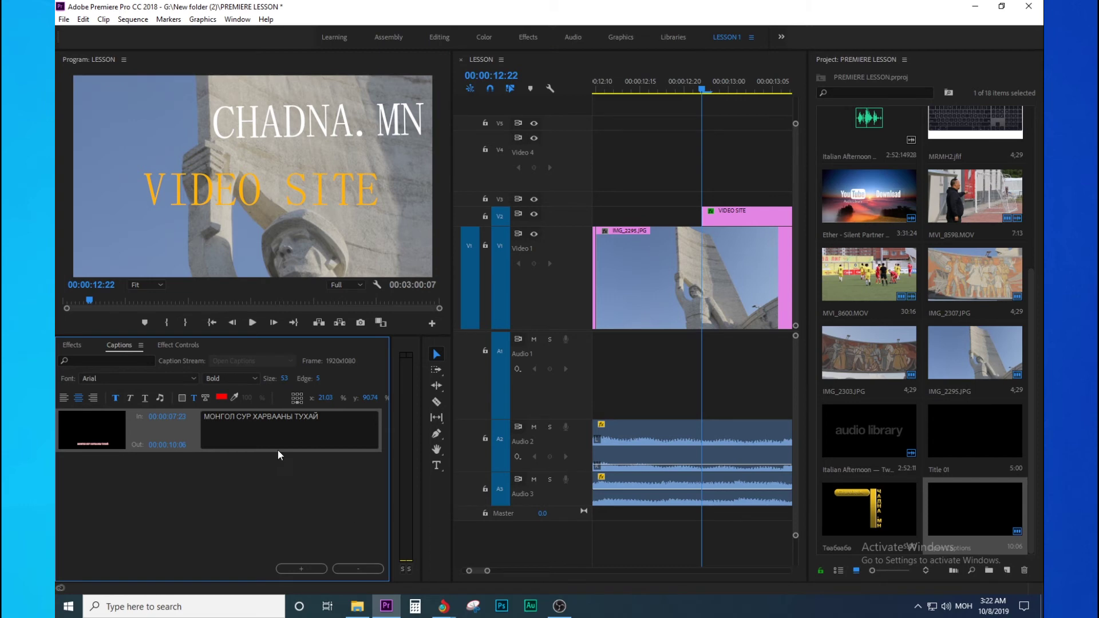
left_click(334, 421)
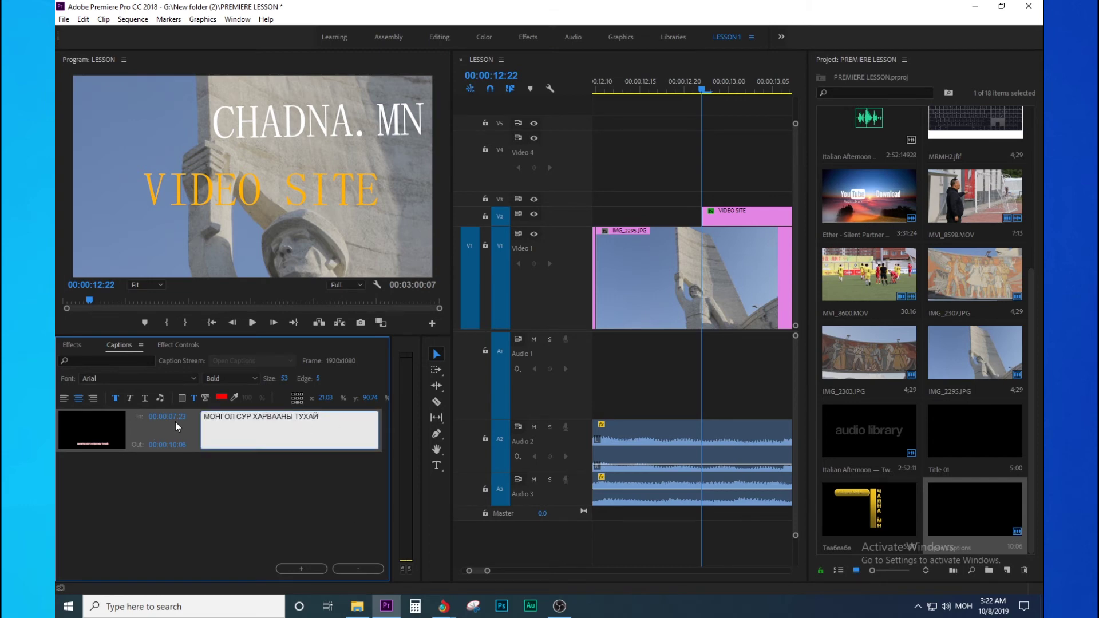
left_click(80, 423)
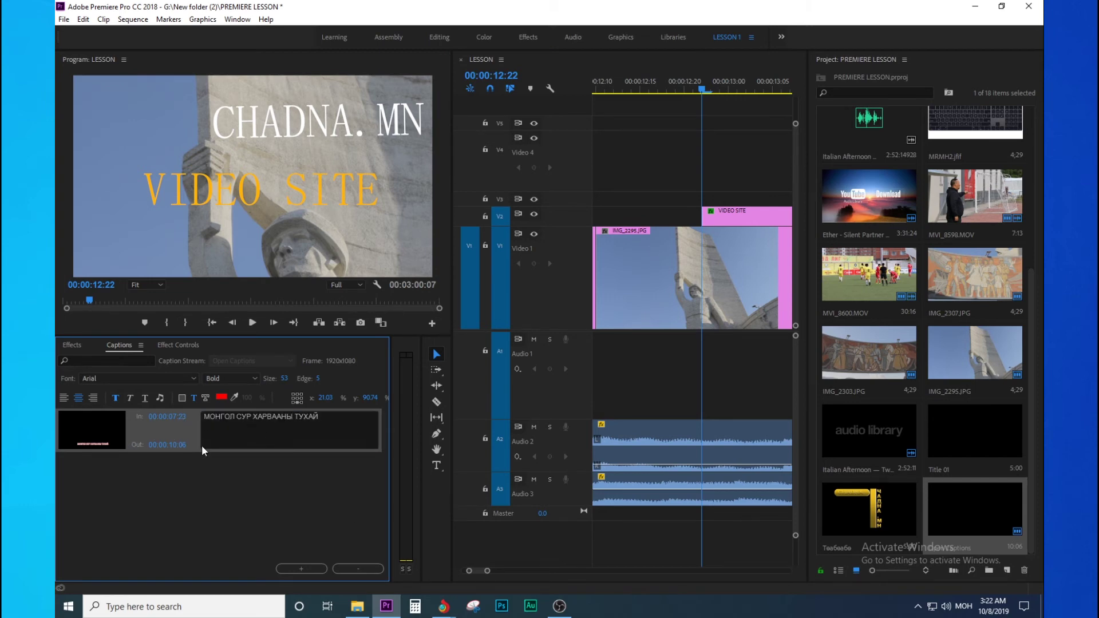
left_click(282, 429)
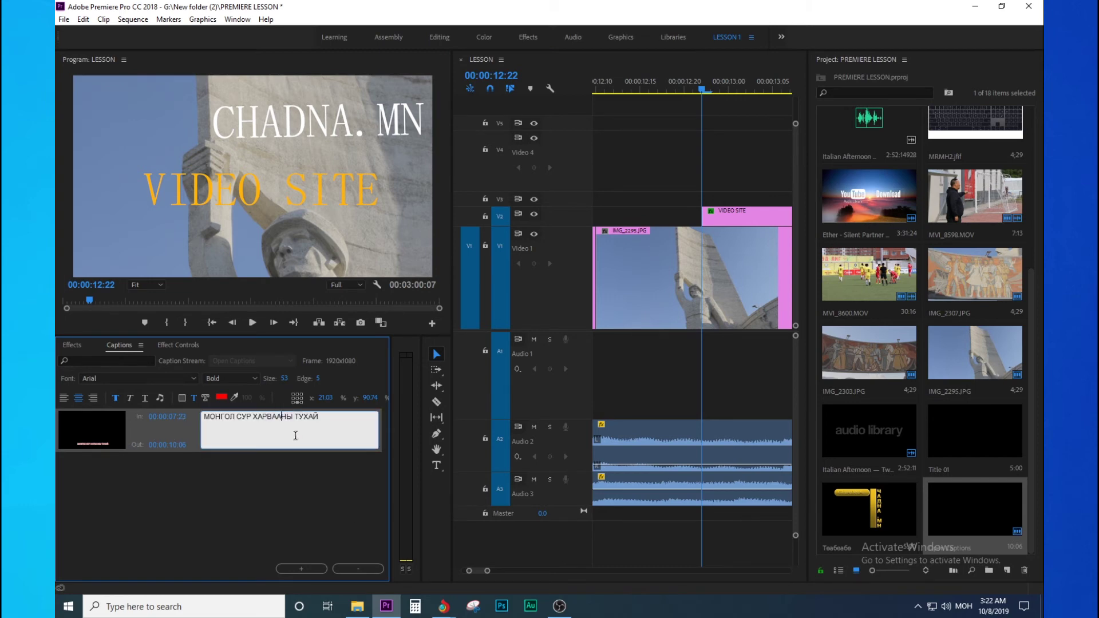
left_click(304, 573)
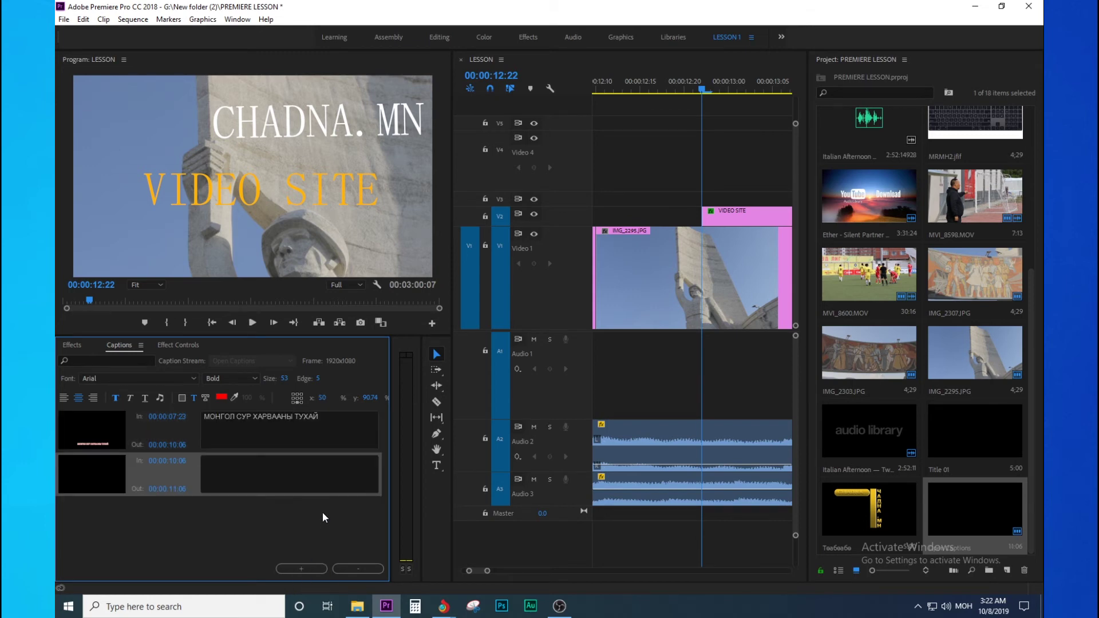
Type ЧАДНА.МН as the new caption's text, fixing the typos along the way.
left_click(206, 477)
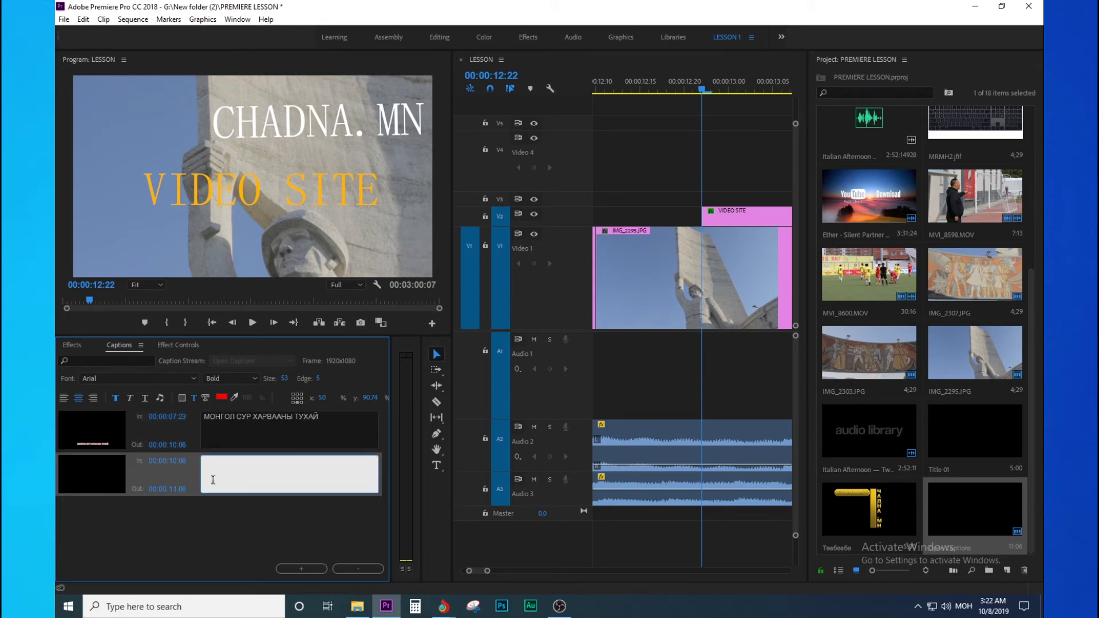
type("EХЙ")
key("BackSpace")
key("BackSpace")
key("BackSpace")
type("МН")
key("ctrl+a")
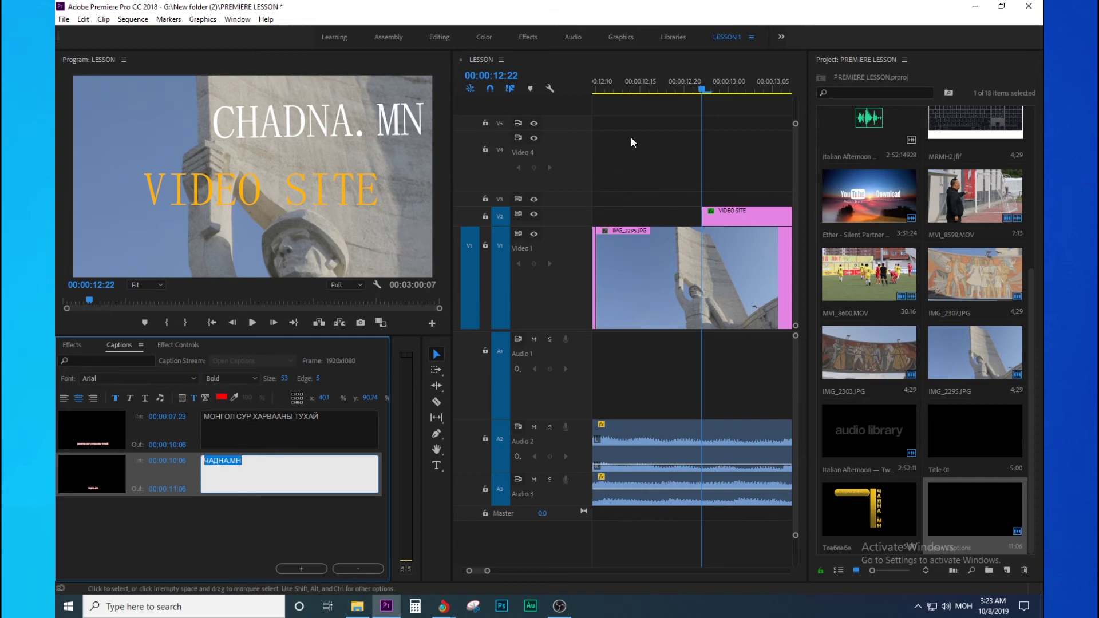
type("е")
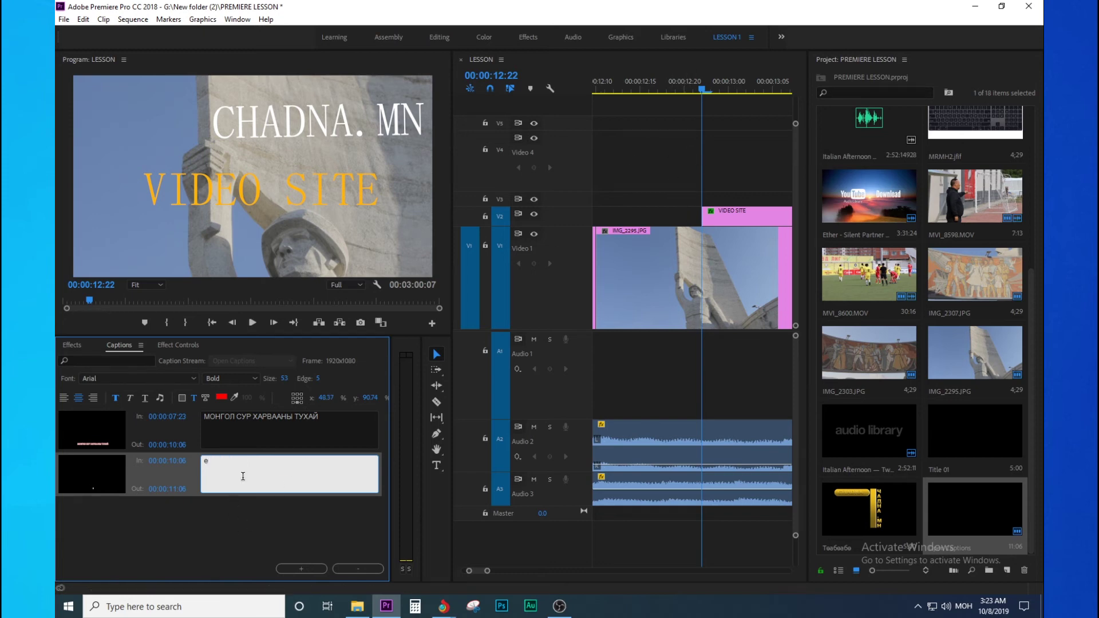
key("ctrl+z")
Copy the 00:00:12:22 timeline timecode and select the second caption's end time field.
left_click(518, 74)
right_click(519, 77)
key("Escape")
left_click(167, 489)
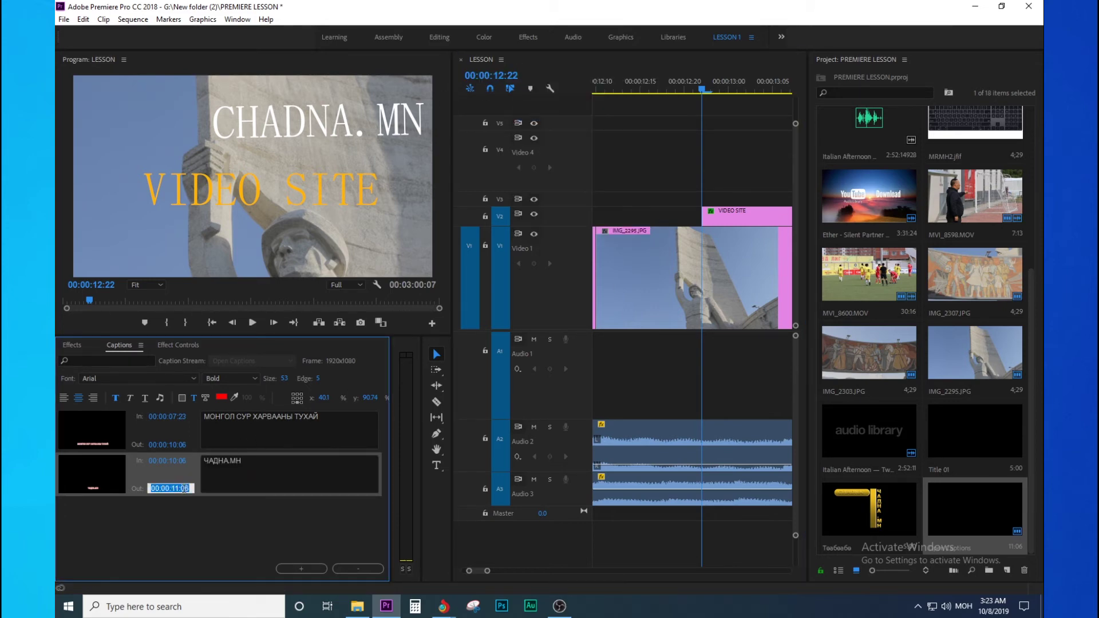
Set the ЧАДНА.МН caption's end time to 00:00:12:22.
type("00:00:12:22")
left_click(296, 484)
left_click(671, 143)
Extend the Open Captions clip to the playhead and preview both captions.
key("minus")
key("minus")
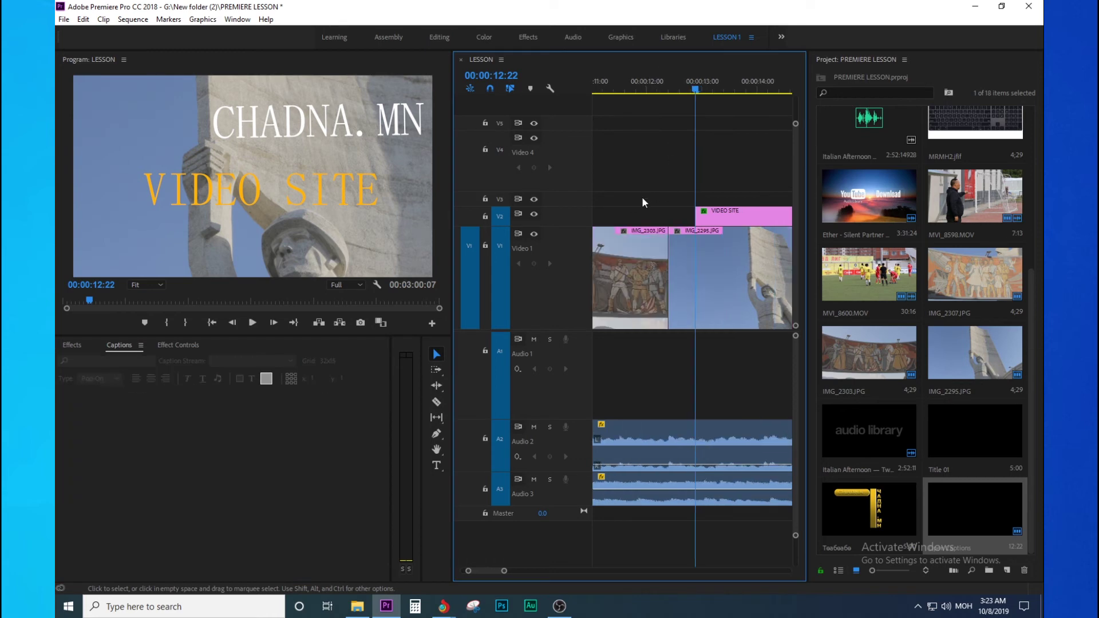
key("minus")
key("minus")
left_click_drag(672, 159, 693, 159)
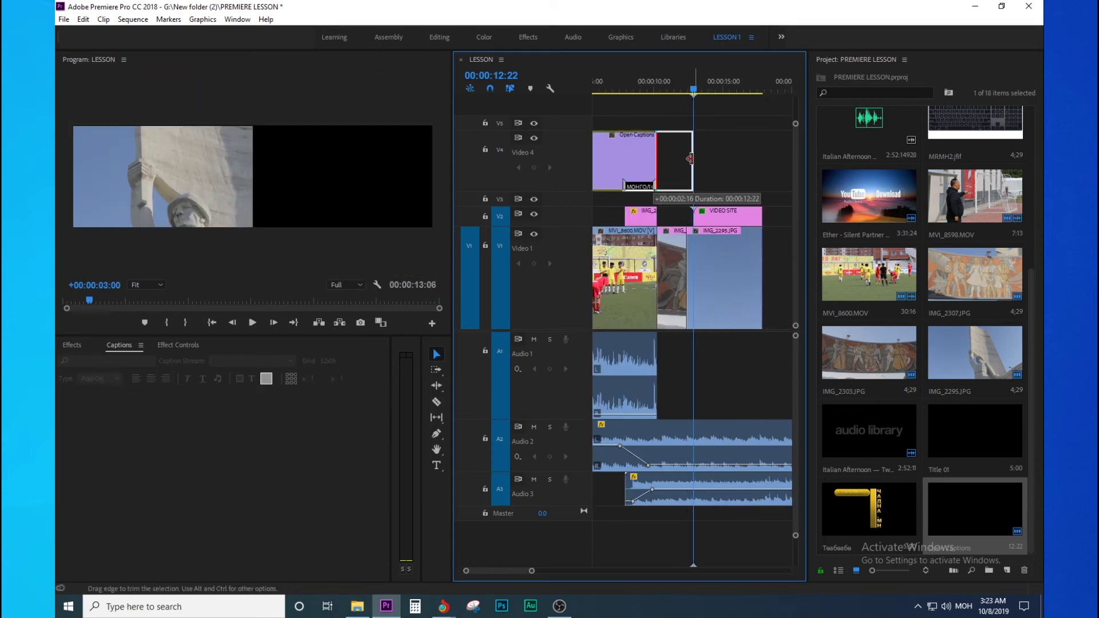
left_click(665, 88)
key("equal")
key("space")
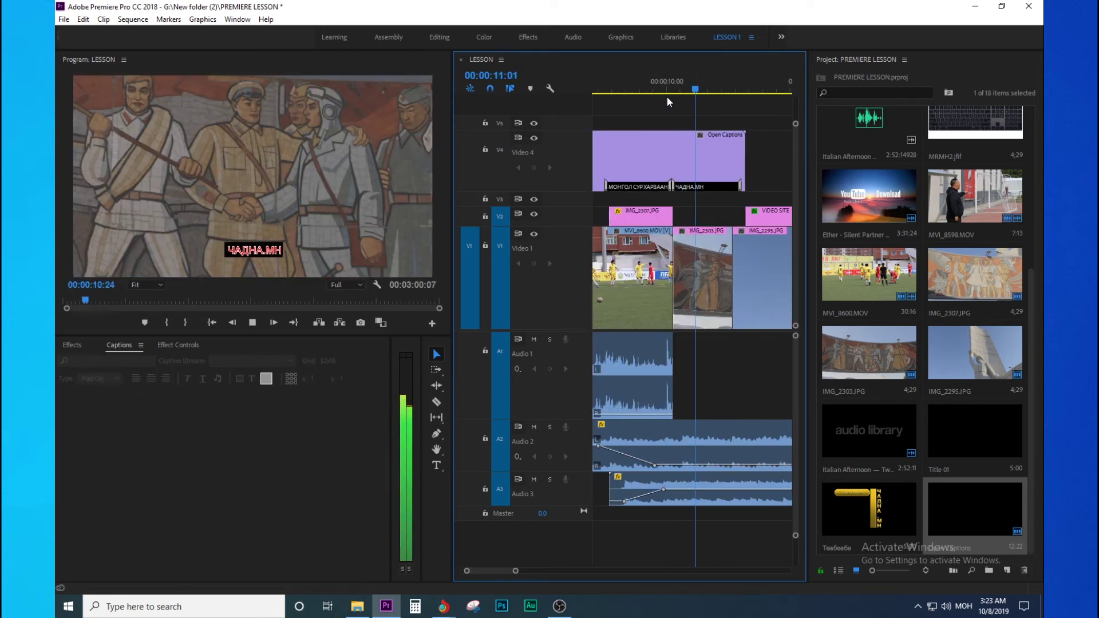
left_click(710, 163)
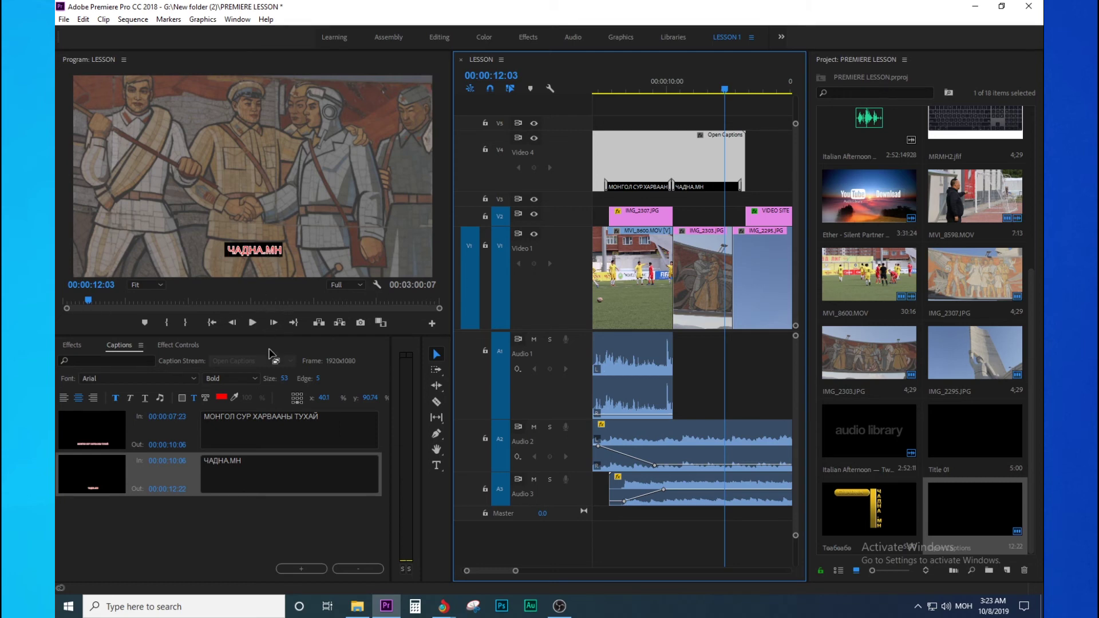
Enable a background for ЧАДНА.МН and try an orange-yellow background colour.
left_click(183, 398)
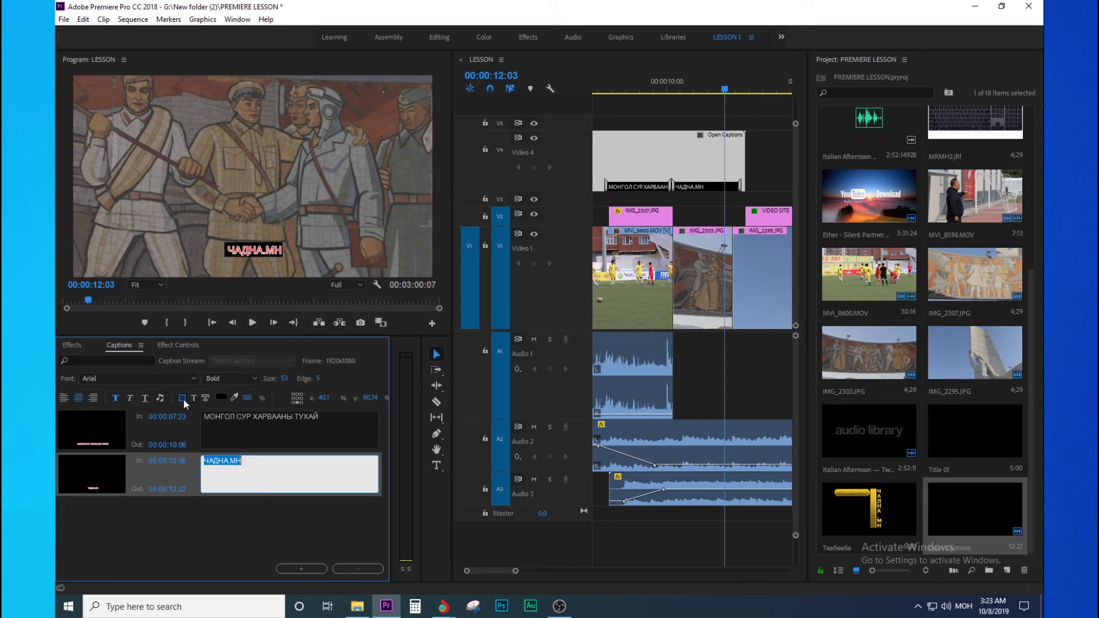
left_click(221, 397)
left_click_drag(457, 272, 389, 452)
left_click(561, 303)
left_click_drag(560, 303, 576, 436)
left_click_drag(579, 259, 586, 277)
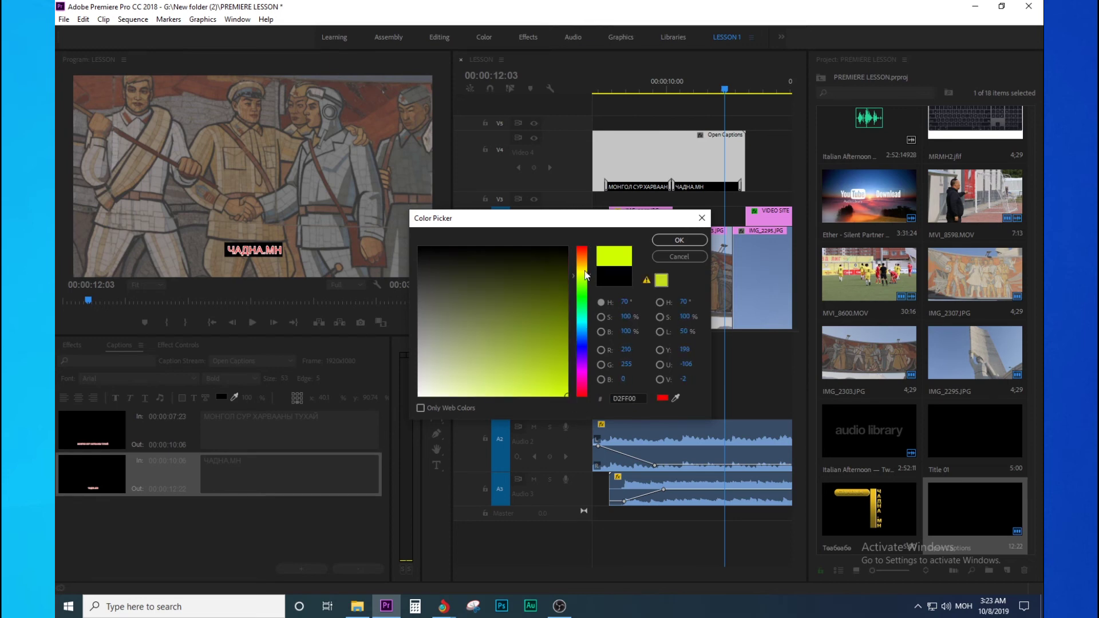
left_click(555, 395)
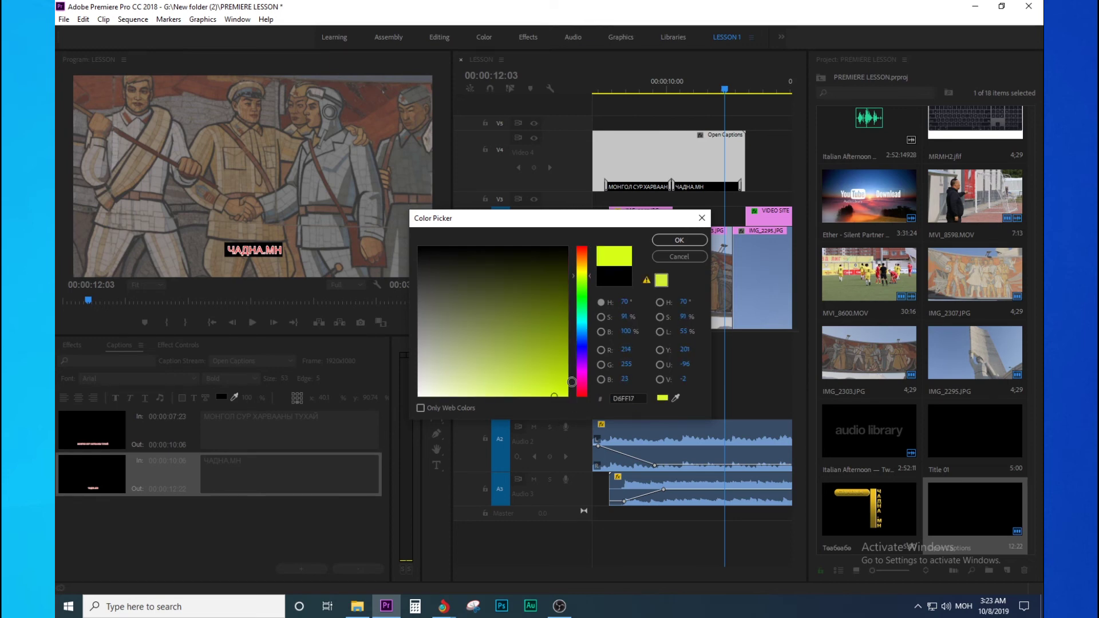
left_click(585, 265)
left_click(695, 242)
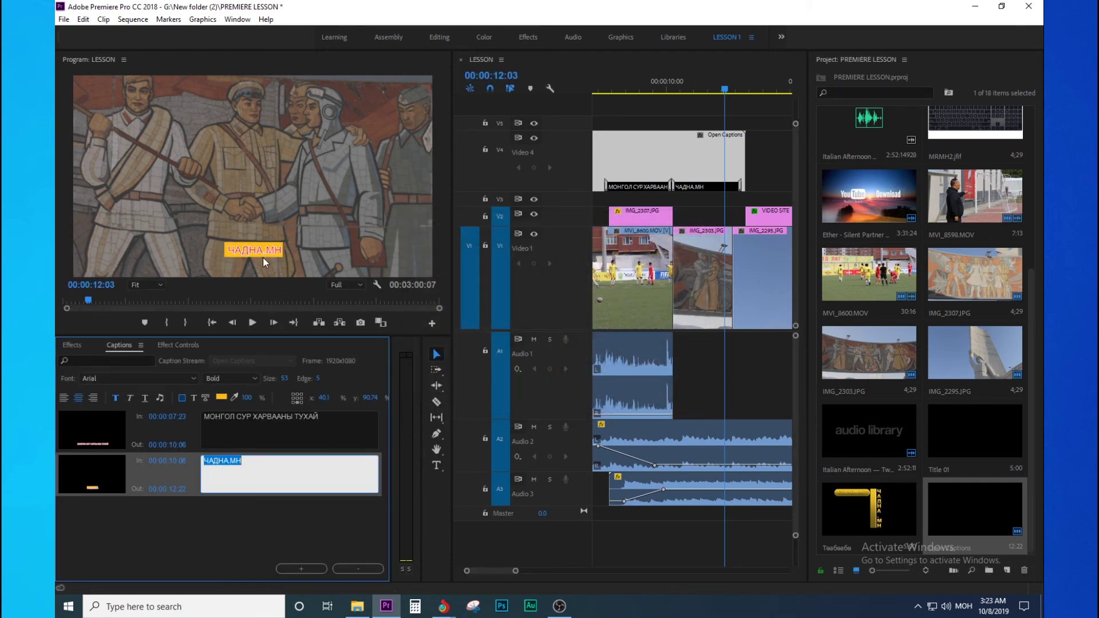
Set the caption background to black and drag its opacity down to 0%.
left_click(222, 397)
left_click_drag(476, 284, 387, 272)
left_click(680, 240)
left_click(223, 396)
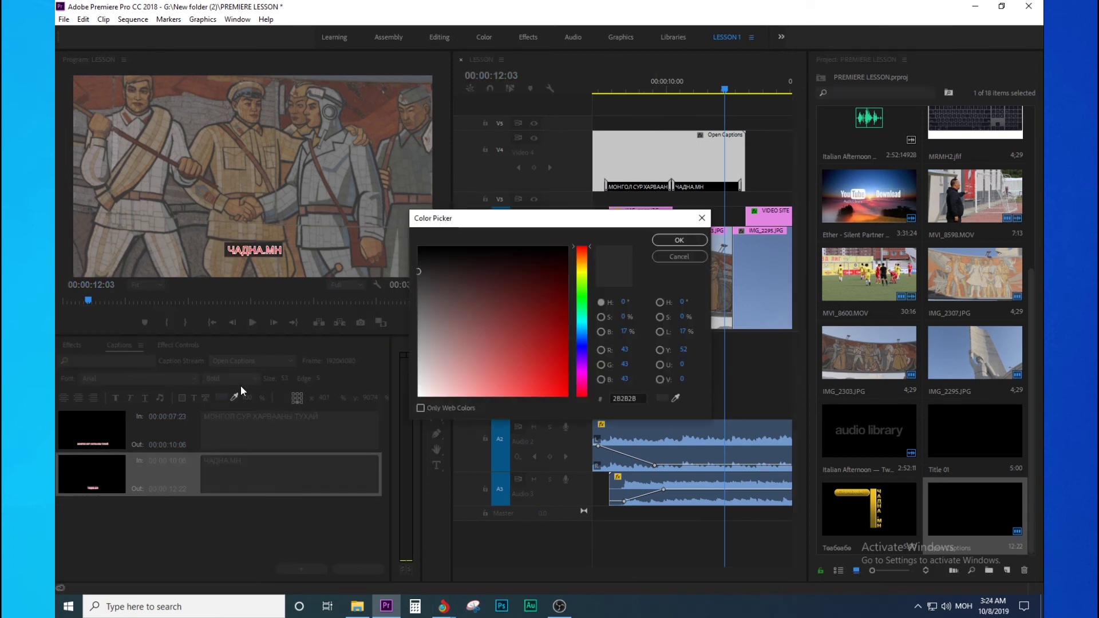
left_click(670, 239)
mouse_move(251, 402)
left_mouse_down()
mouse_move(233, 401)
mouse_move(265, 419)
left_mouse_up()
left_click(257, 474)
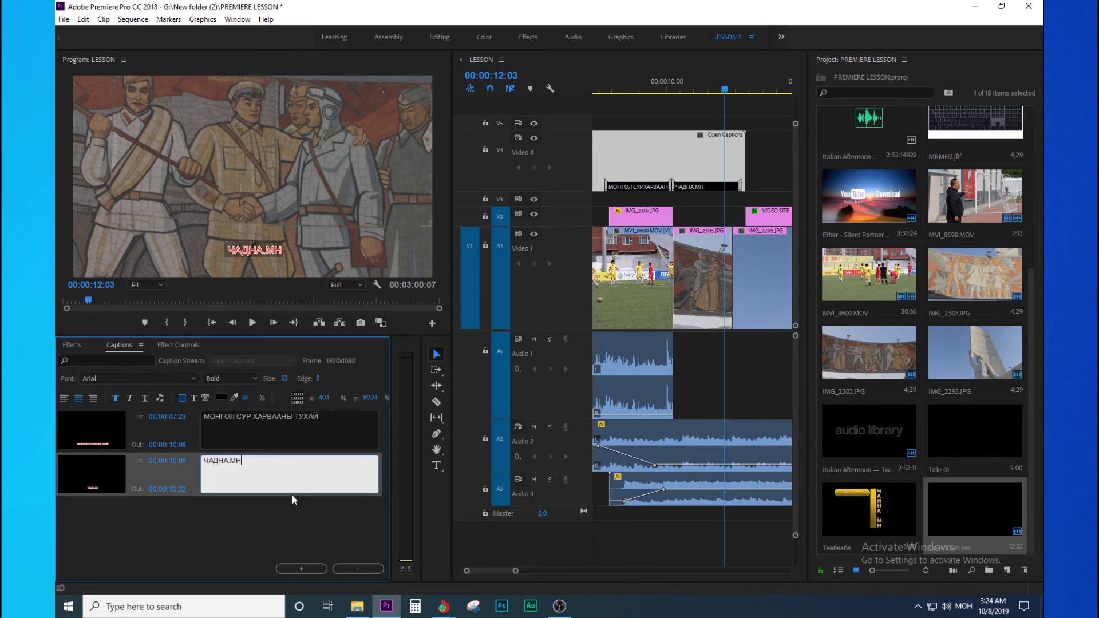
left_click(315, 527)
Lengthen the Open Captions clip on V4 to a 17:22 duration.
left_click(245, 468)
left_click(661, 134)
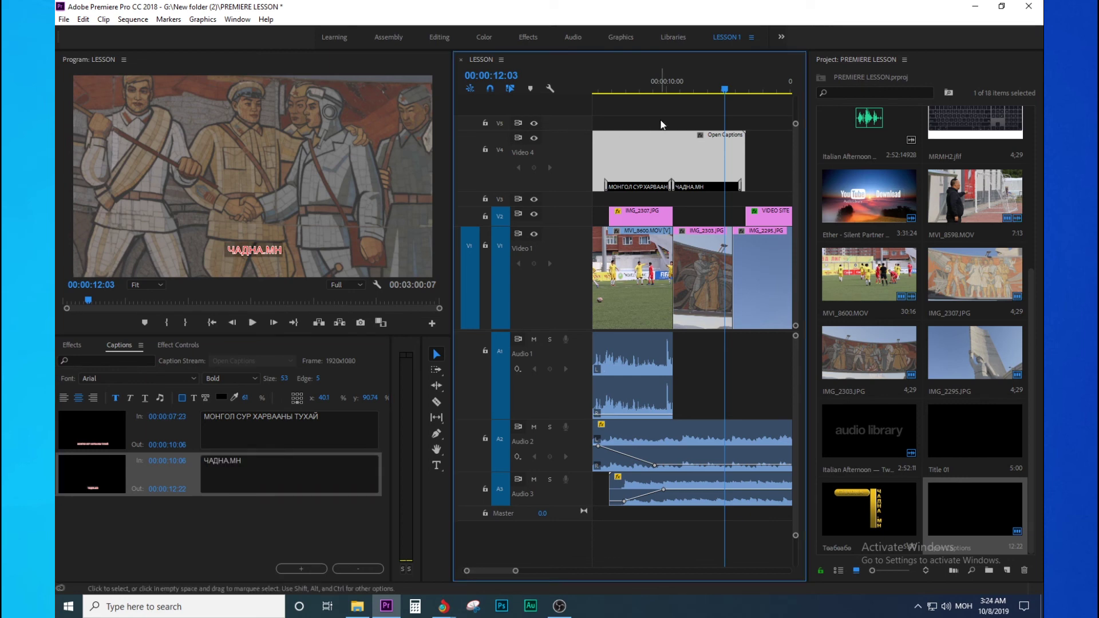
scroll(661, 124, "down", 3, "alt")
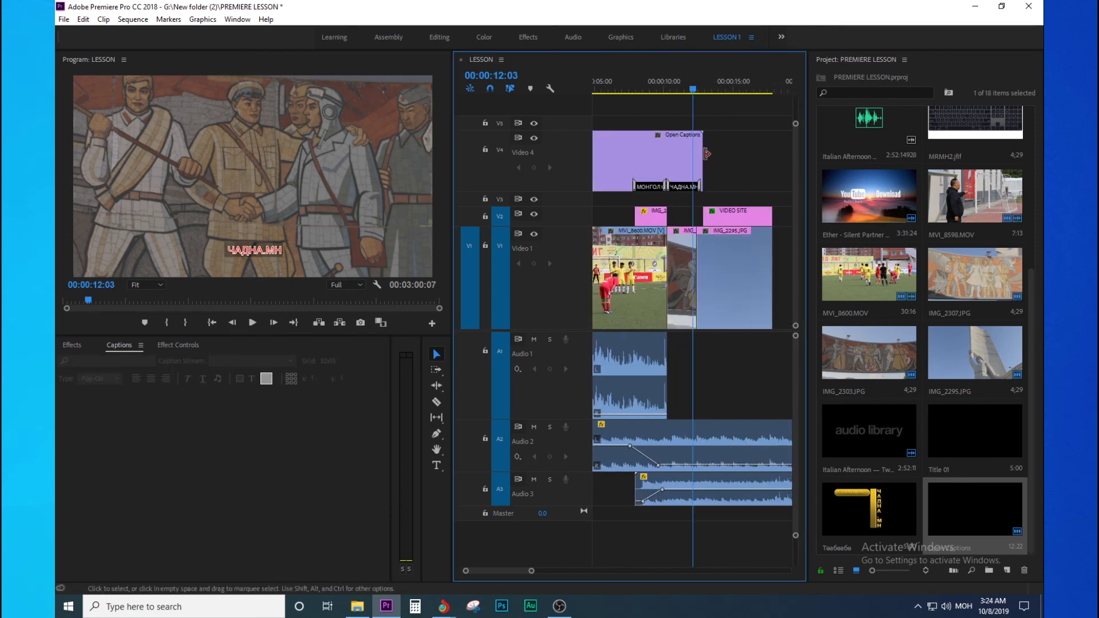
left_click_drag(712, 159, 772, 160)
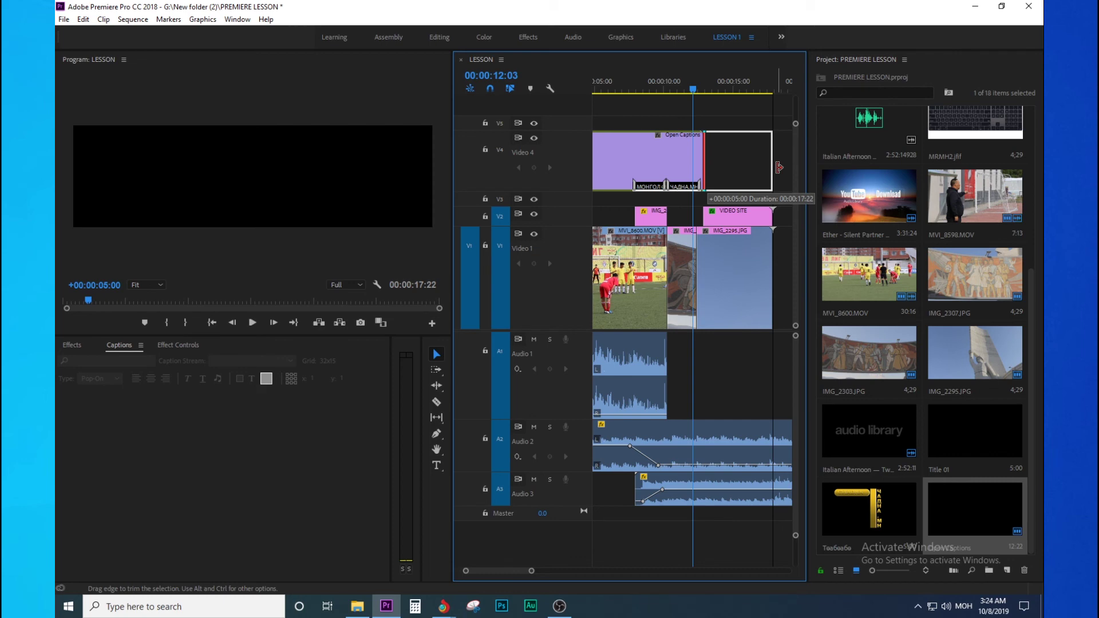
Scrub the playhead back to 11:15, then bring the YouTube browser window forward.
left_click(714, 75)
scroll(688, 95, "down", 2, "alt")
left_click_drag(688, 94, 674, 96)
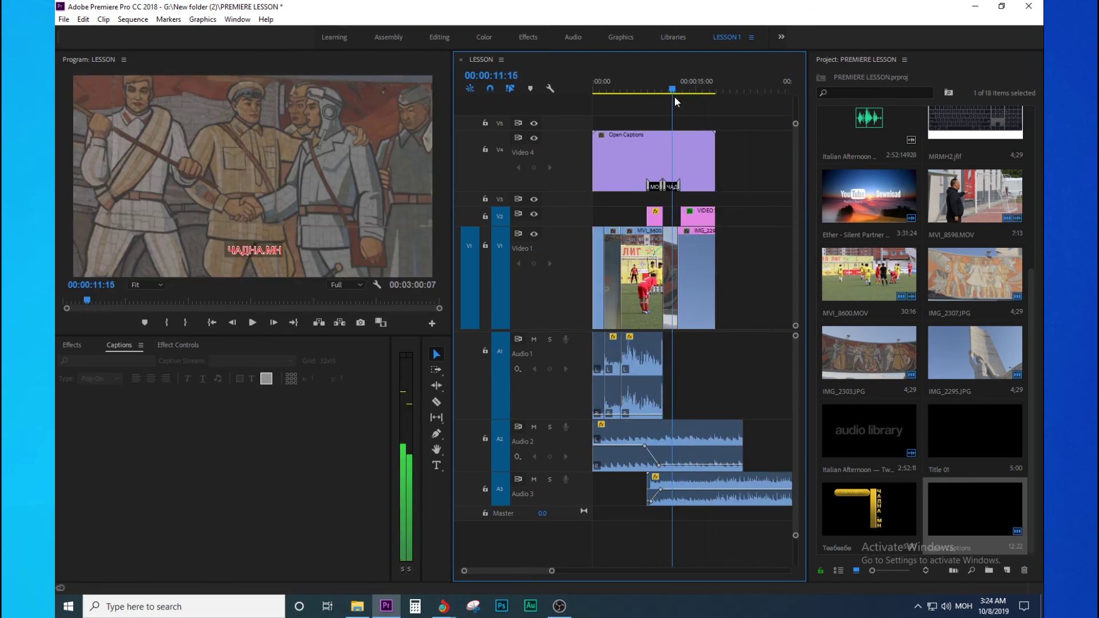
scroll(670, 88, "down", 3, "alt")
scroll(674, 86, "down", 3, "alt")
scroll(700, 441, "up", 2, "alt")
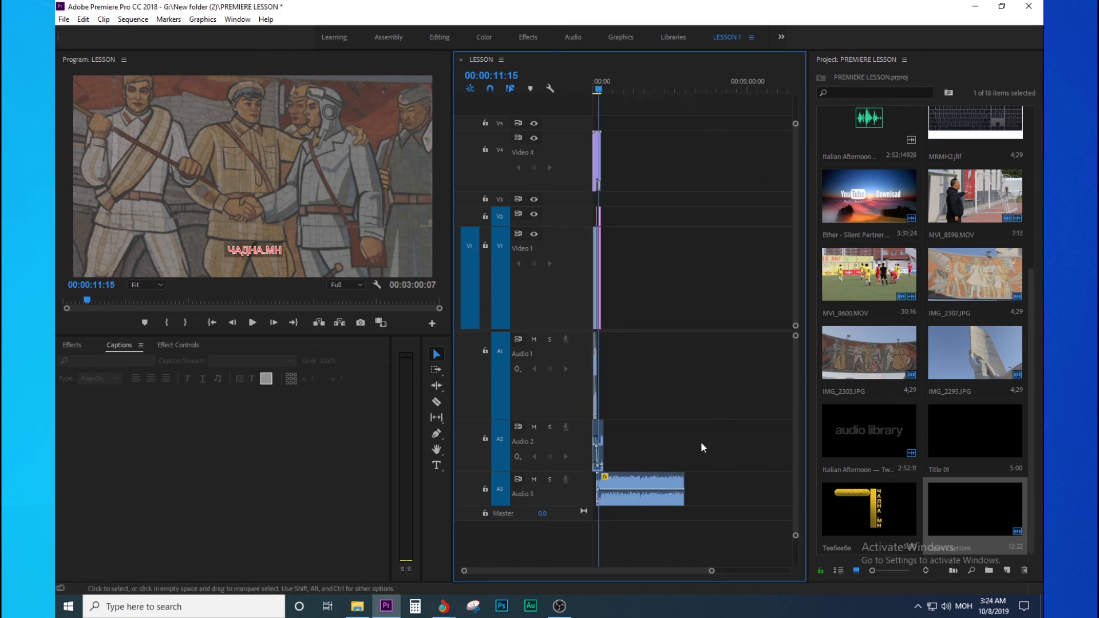
scroll(750, 435, "down", 2, "alt")
scroll(613, 187, "down", 1, "alt")
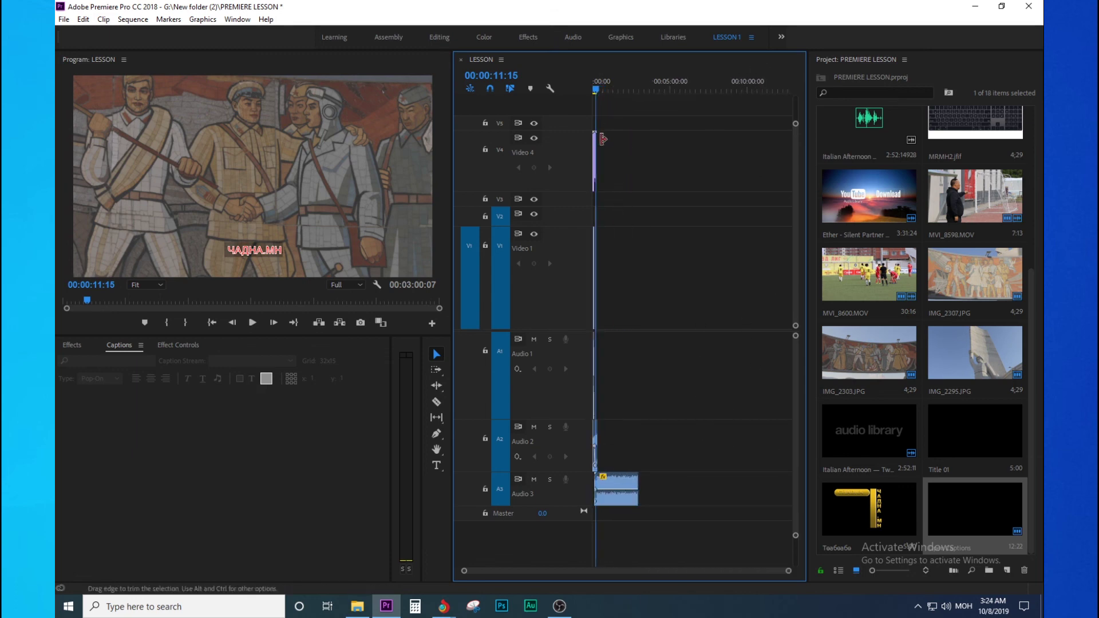
mouse_move(443, 606)
left_click(496, 560)
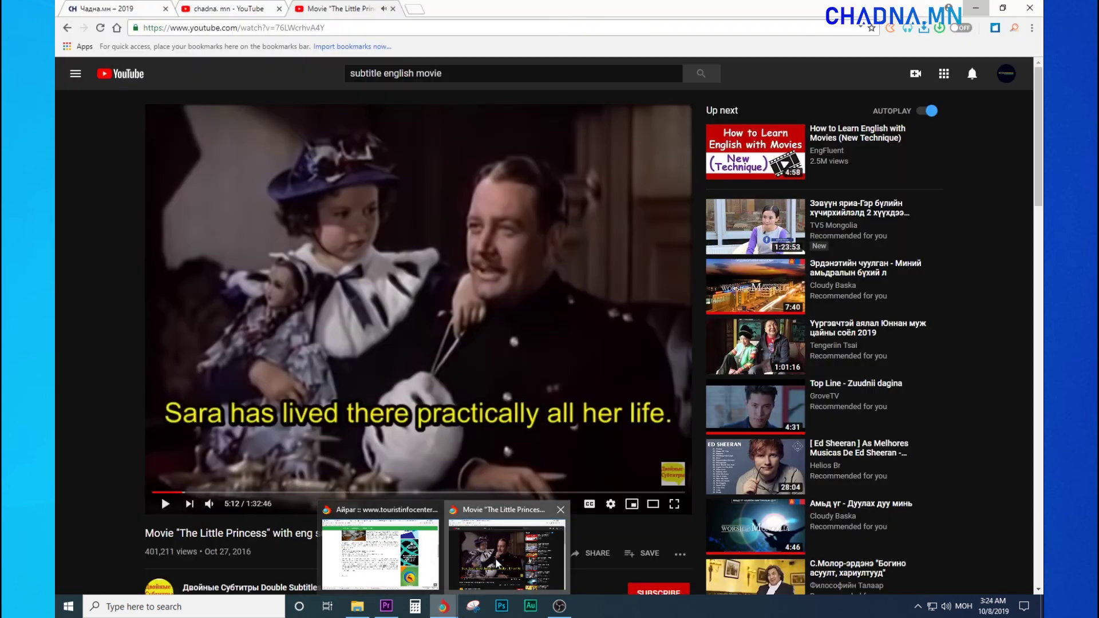
Search YouTube for the chadna.mn channel from the chadna.mn tab.
left_click(233, 6)
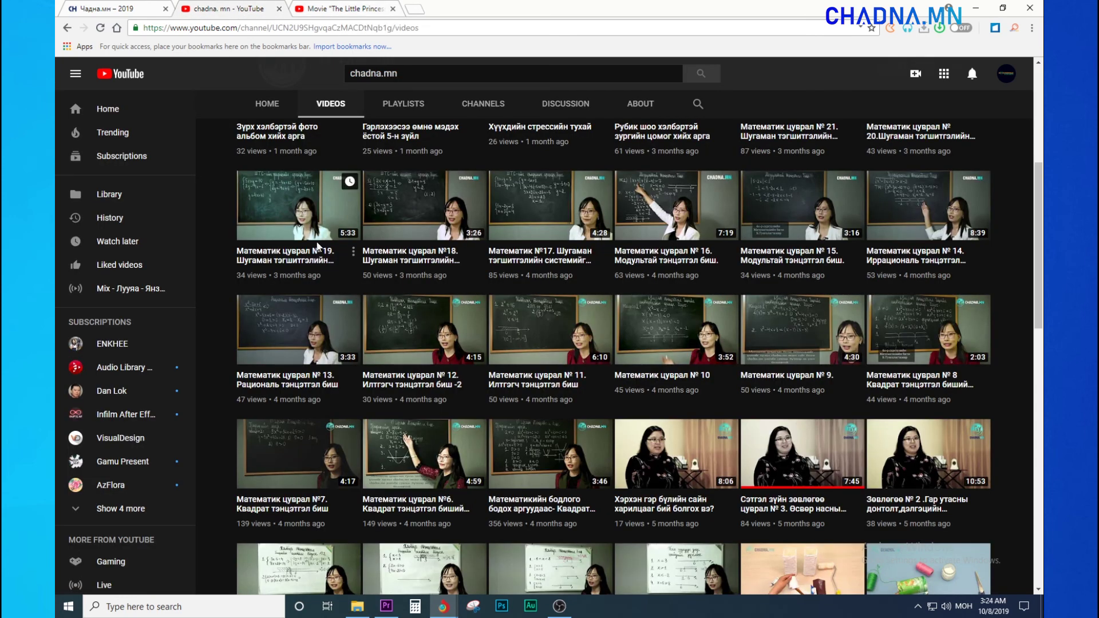
scroll(699, 195, "up", 3)
left_click(414, 73)
type("уул")
key("Return")
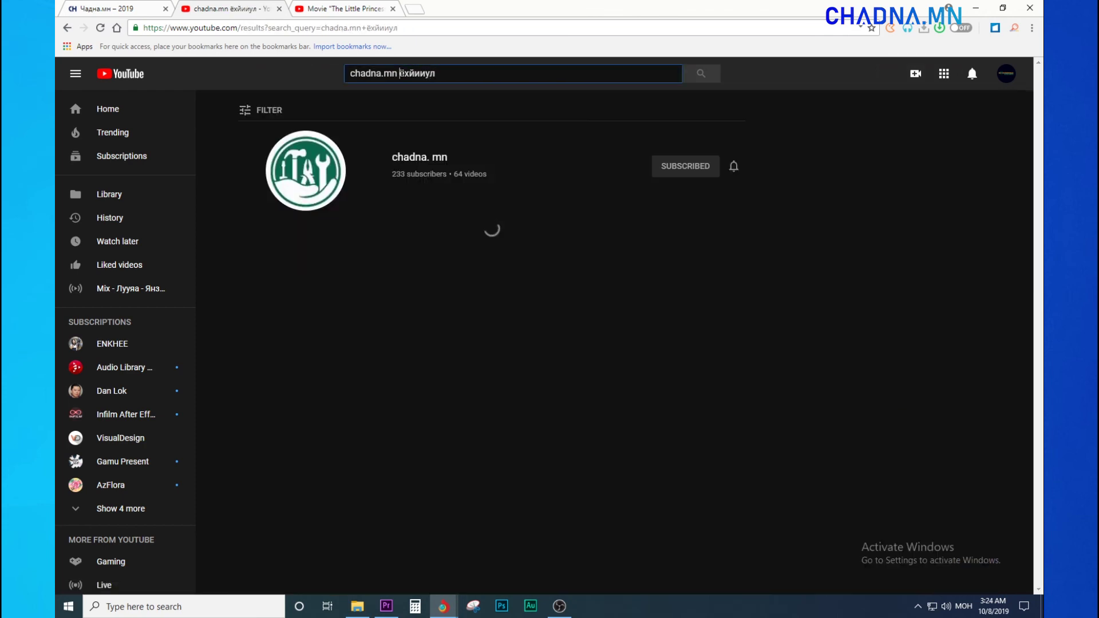
double_click(399, 73)
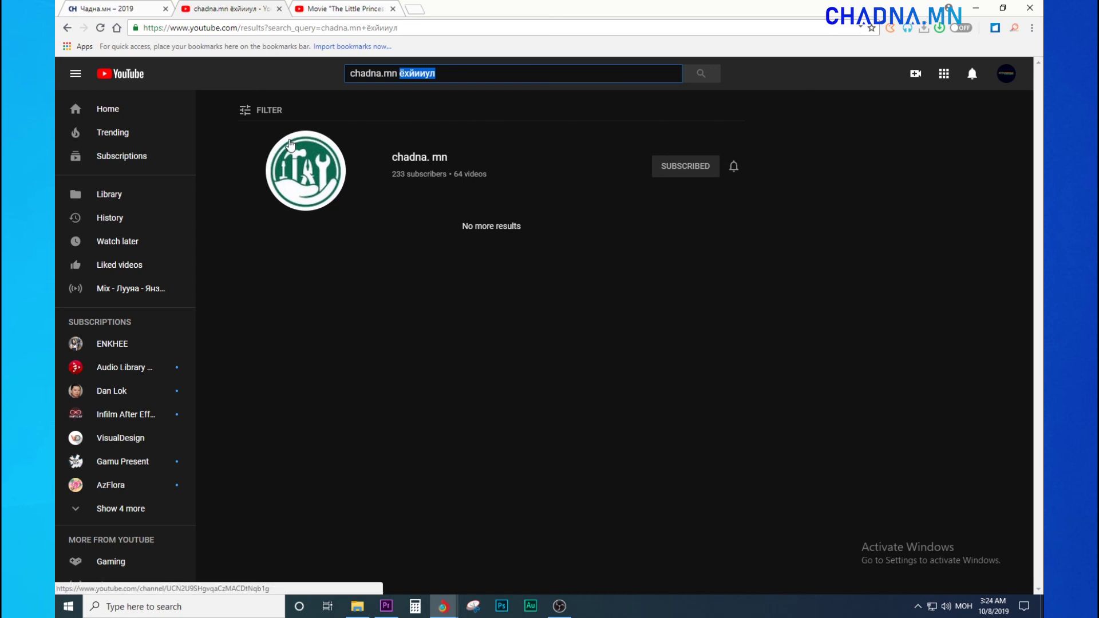
key("BackSpace")
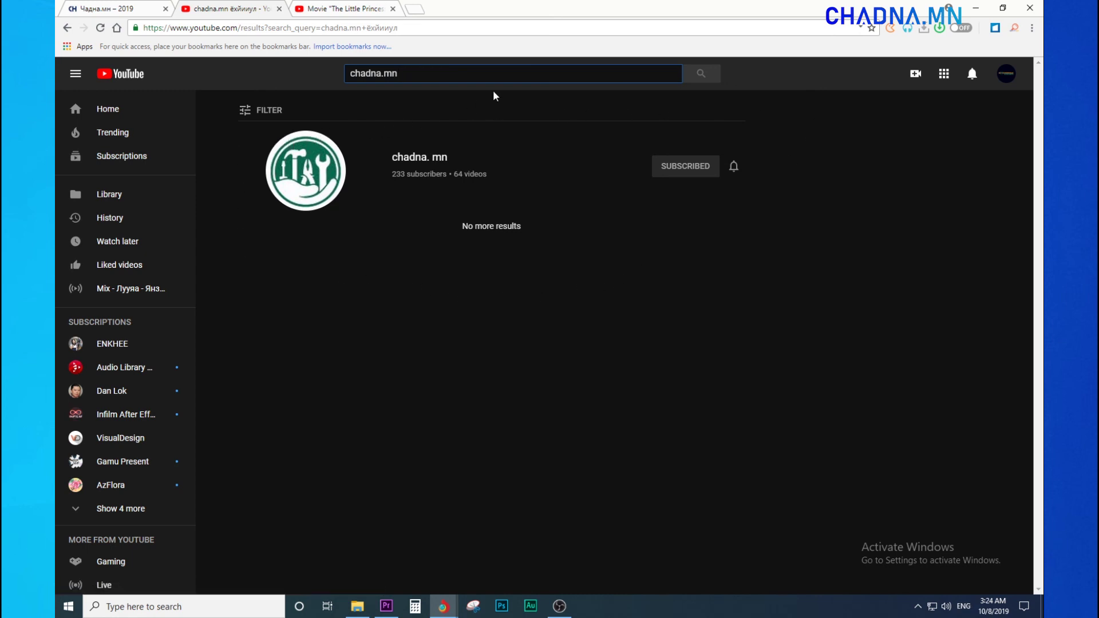
key("alt+shift")
type("channel")
key("Return")
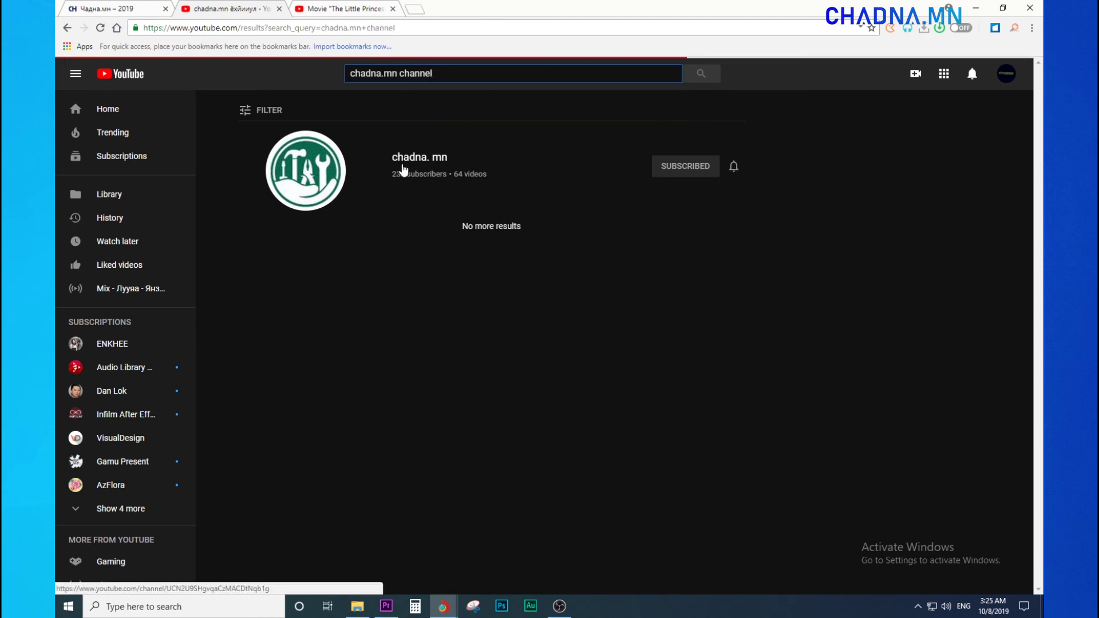
Open the chadna.mn channel and browse the uploads on its Videos tab.
left_click(414, 158)
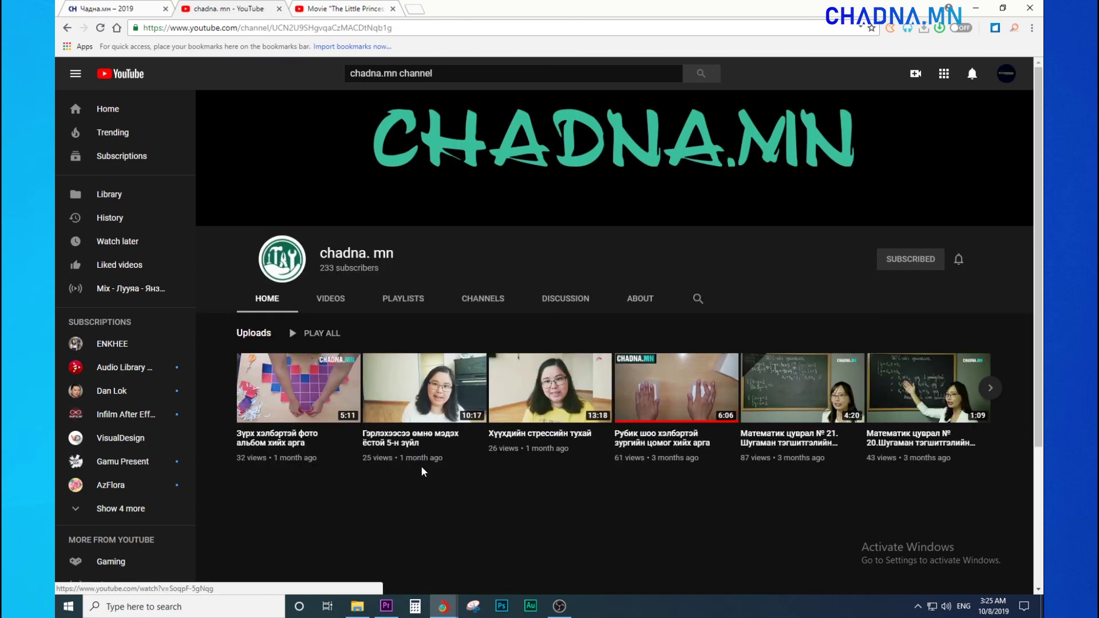
left_click(325, 298)
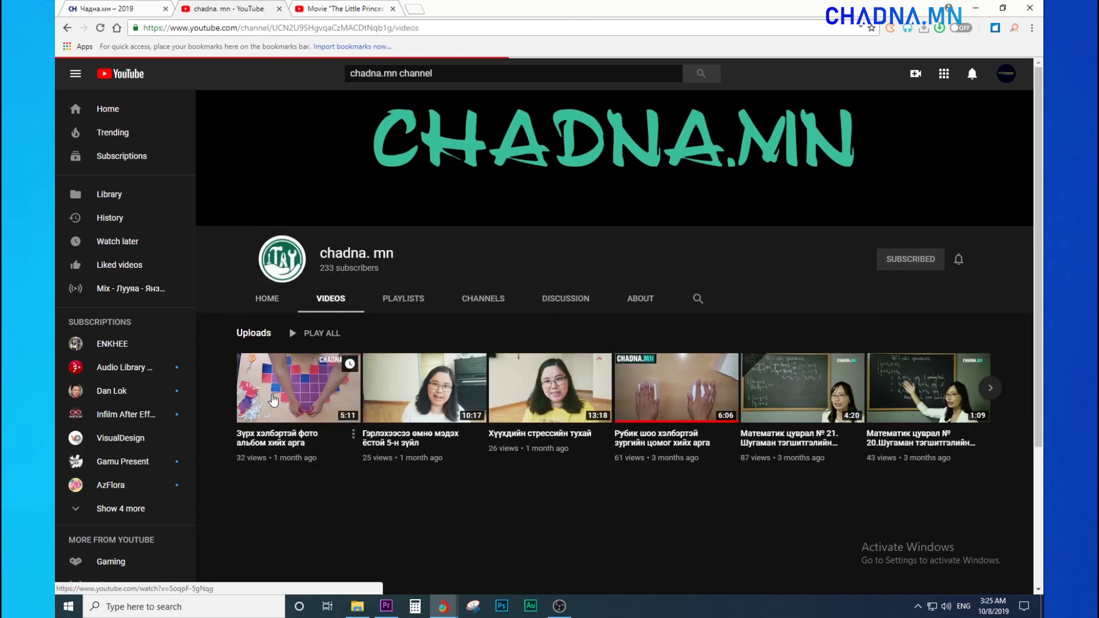
scroll(377, 373, "down", 2)
scroll(377, 374, "down", 1)
scroll(377, 373, "down", 3)
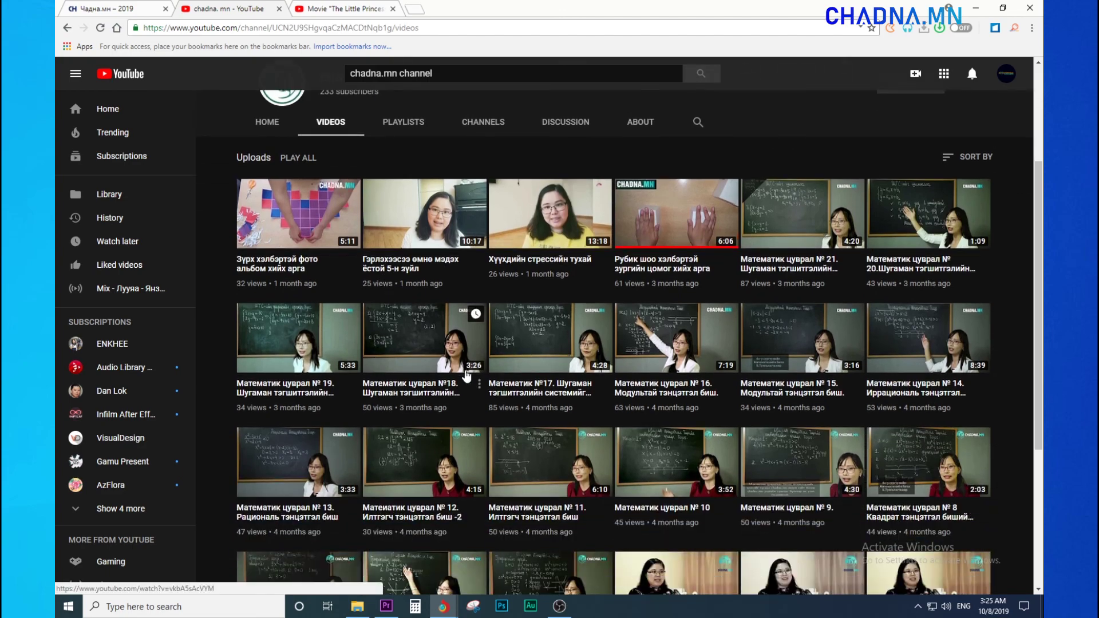
scroll(377, 373, "down", 4)
scroll(780, 355, "down", 3)
scroll(779, 355, "down", 3)
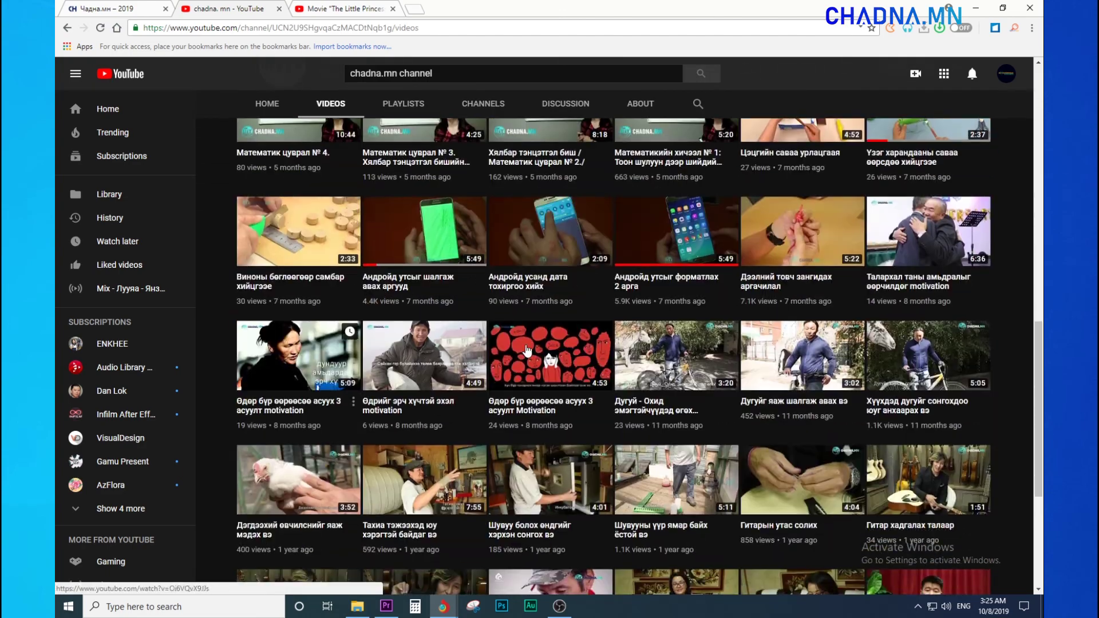
scroll(630, 389, "up", 9)
scroll(561, 417, "up", 5)
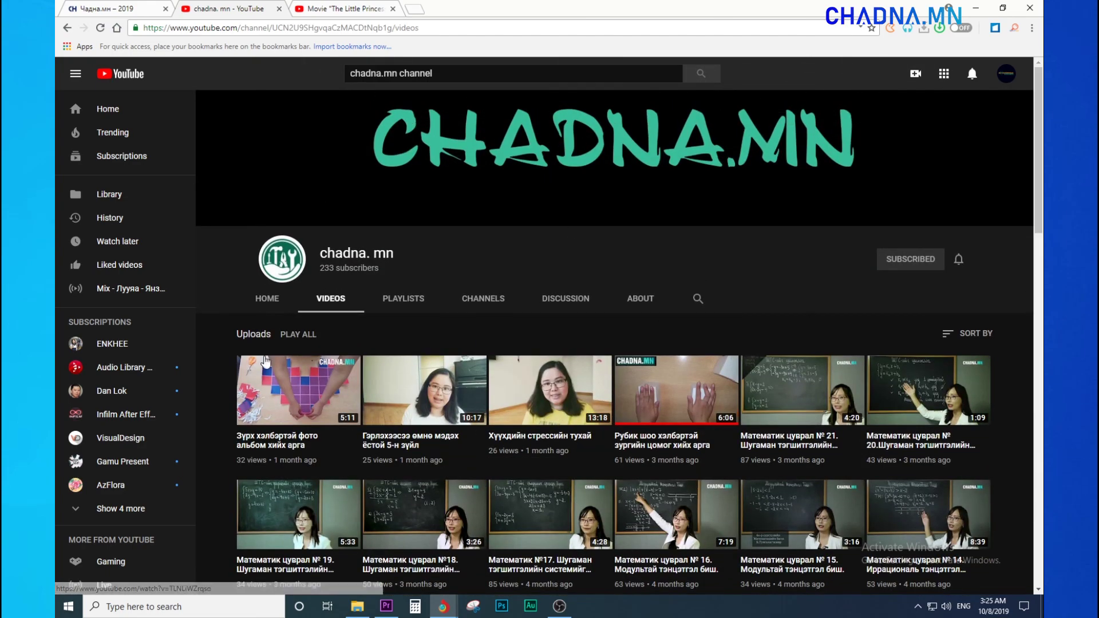
scroll(560, 257, "down", 5)
scroll(436, 363, "down", 1)
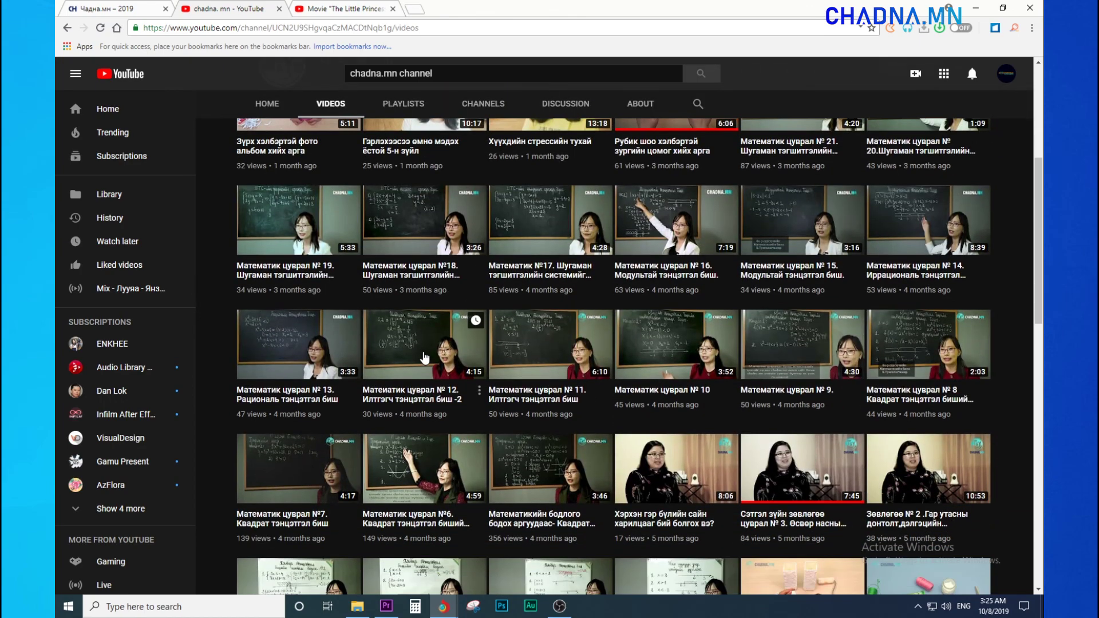
scroll(436, 363, "up", 6)
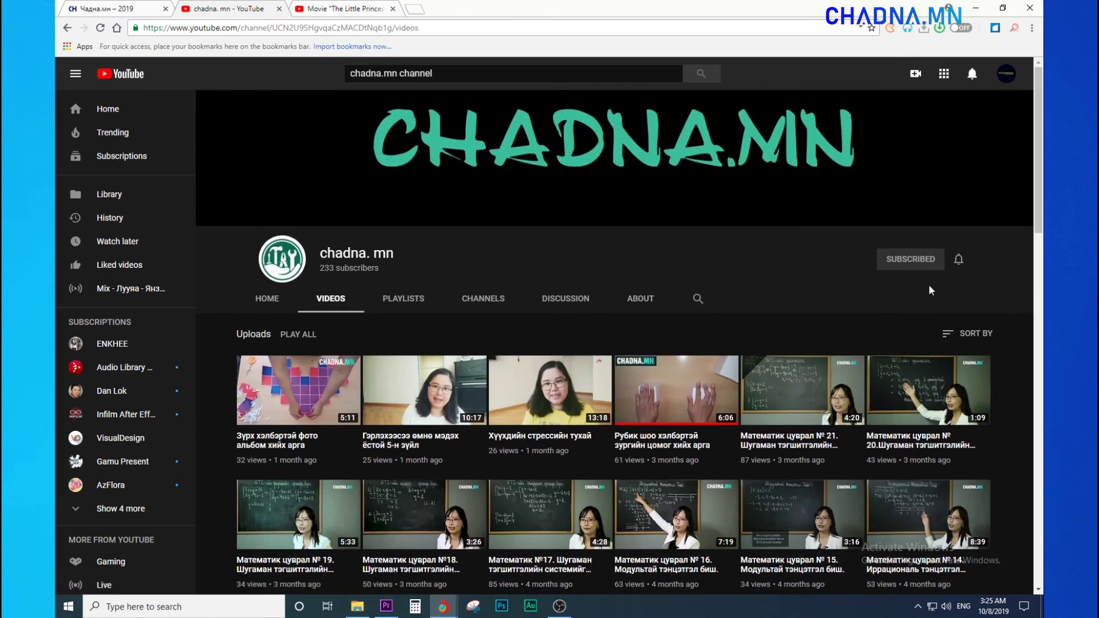